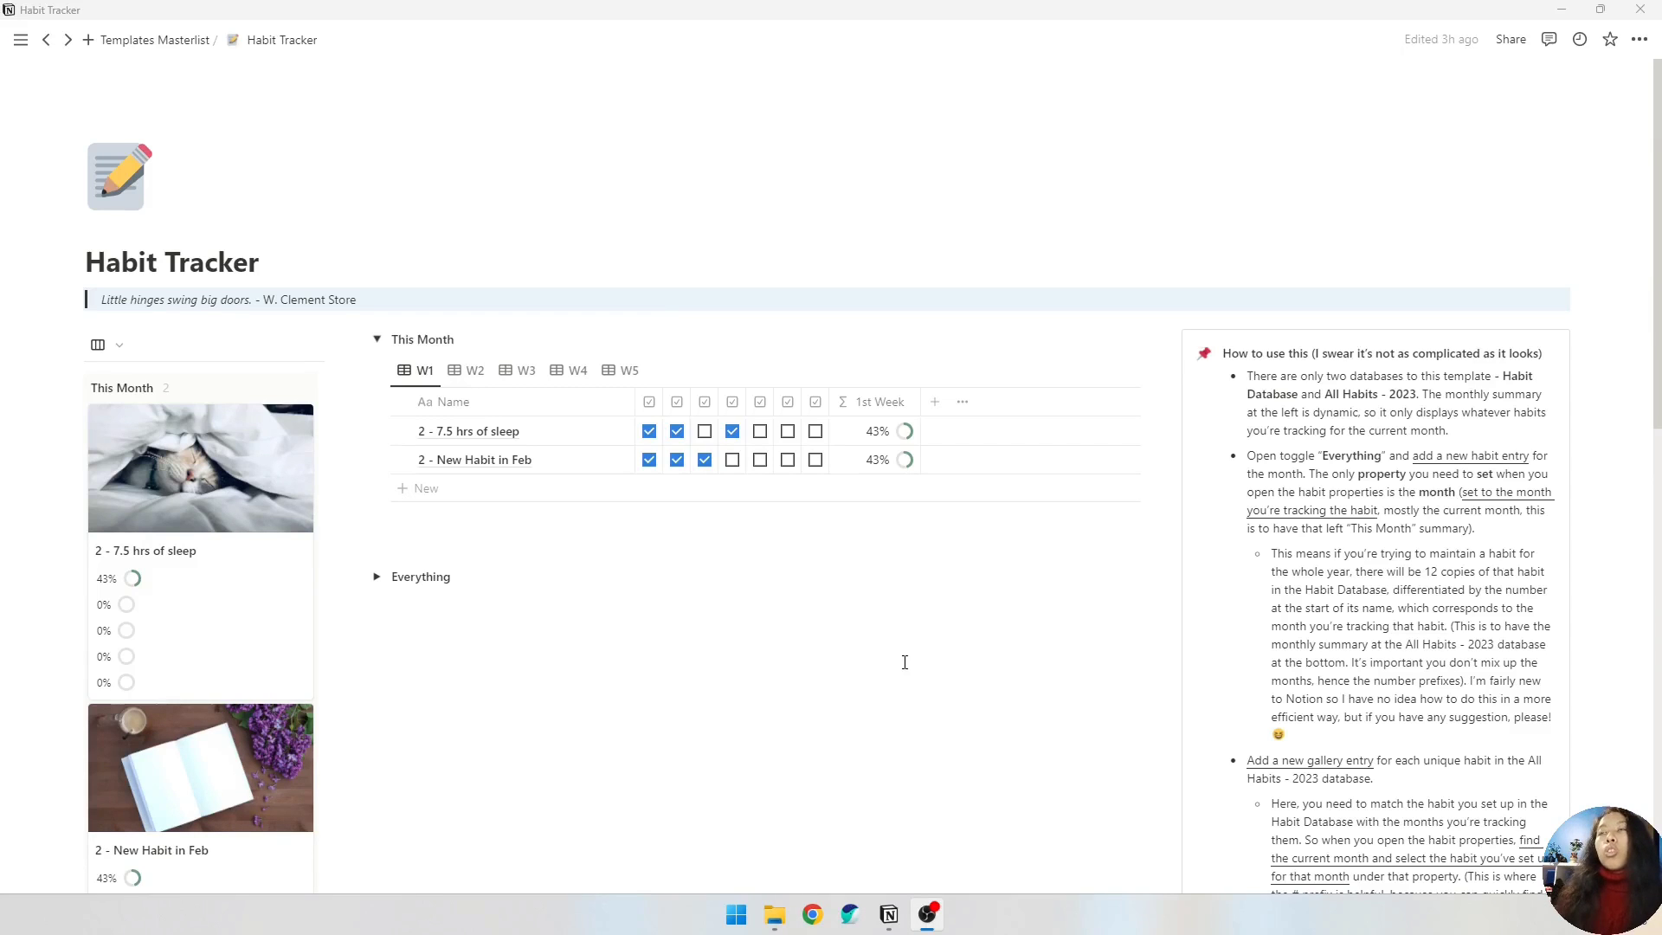
- Look through the weekly views W2, W3 and W4 of the This Month habit table and return to W1
scroll(901, 661, down, 2)
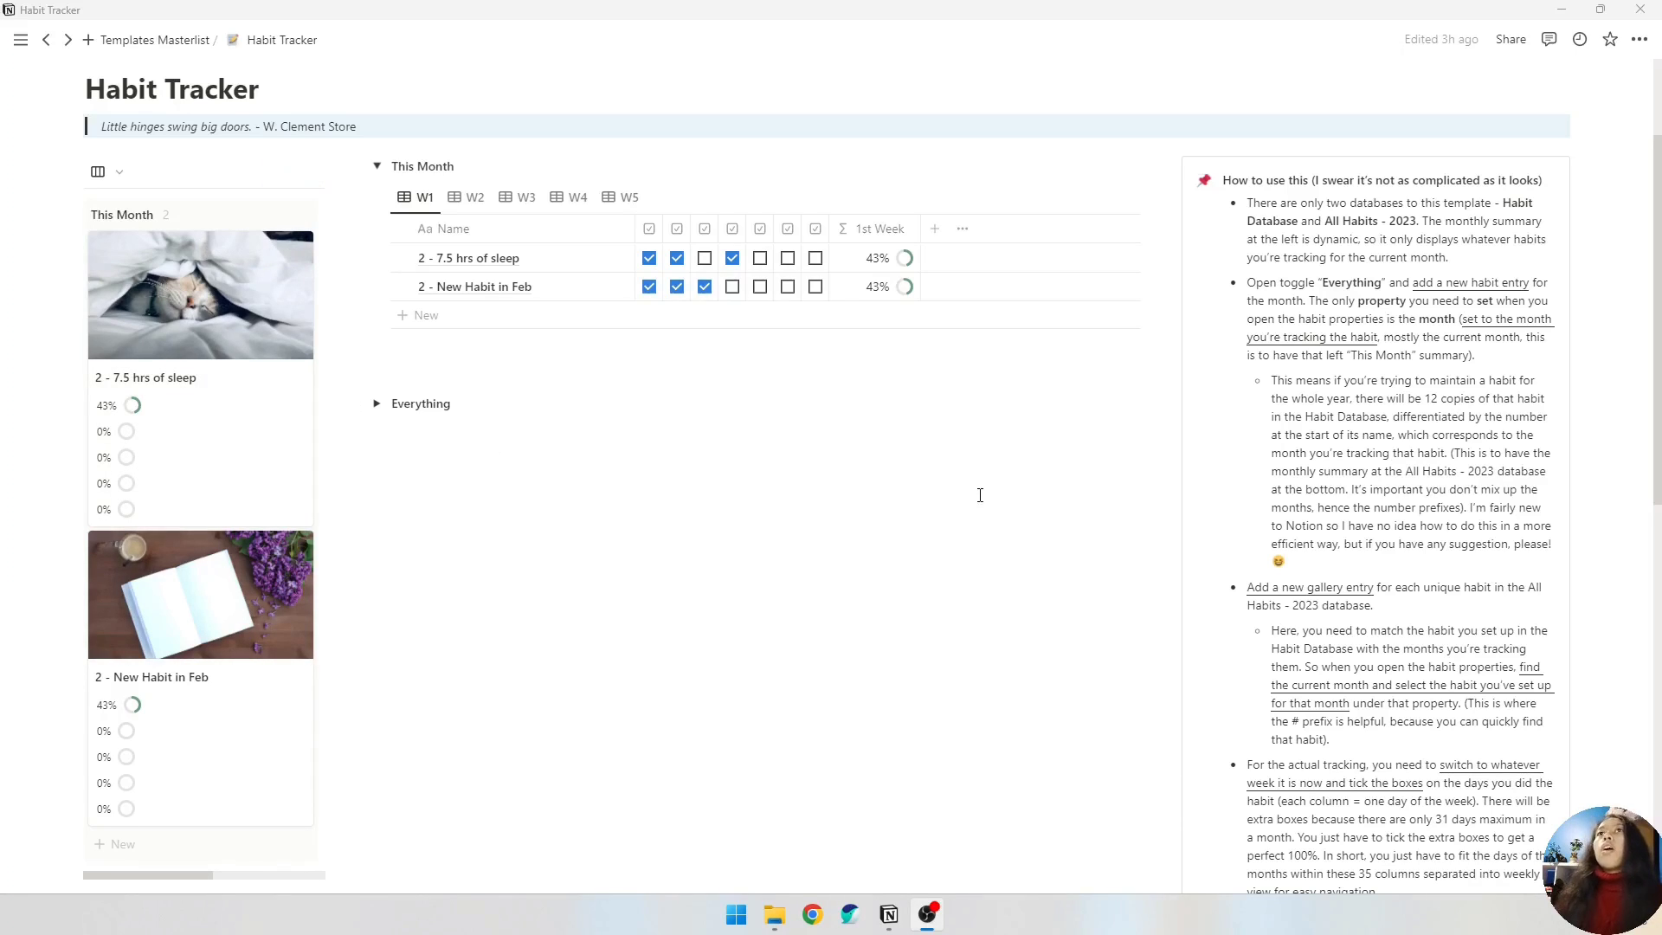
scroll(980, 494, up, 2)
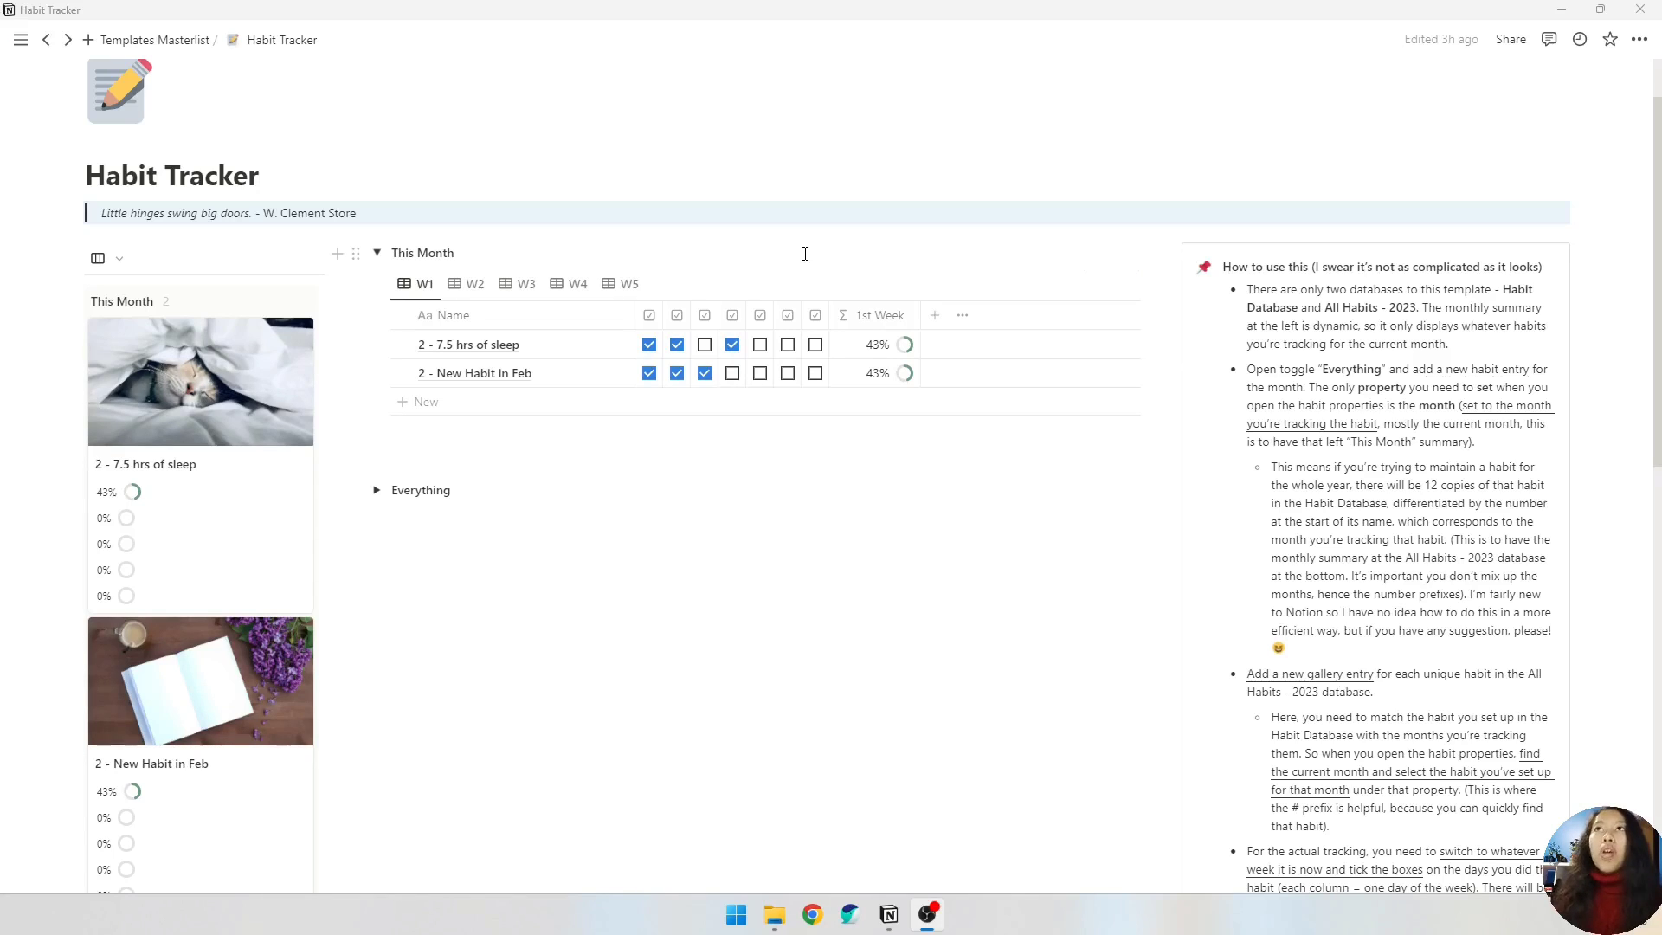
click(471, 284)
click(529, 285)
click(571, 286)
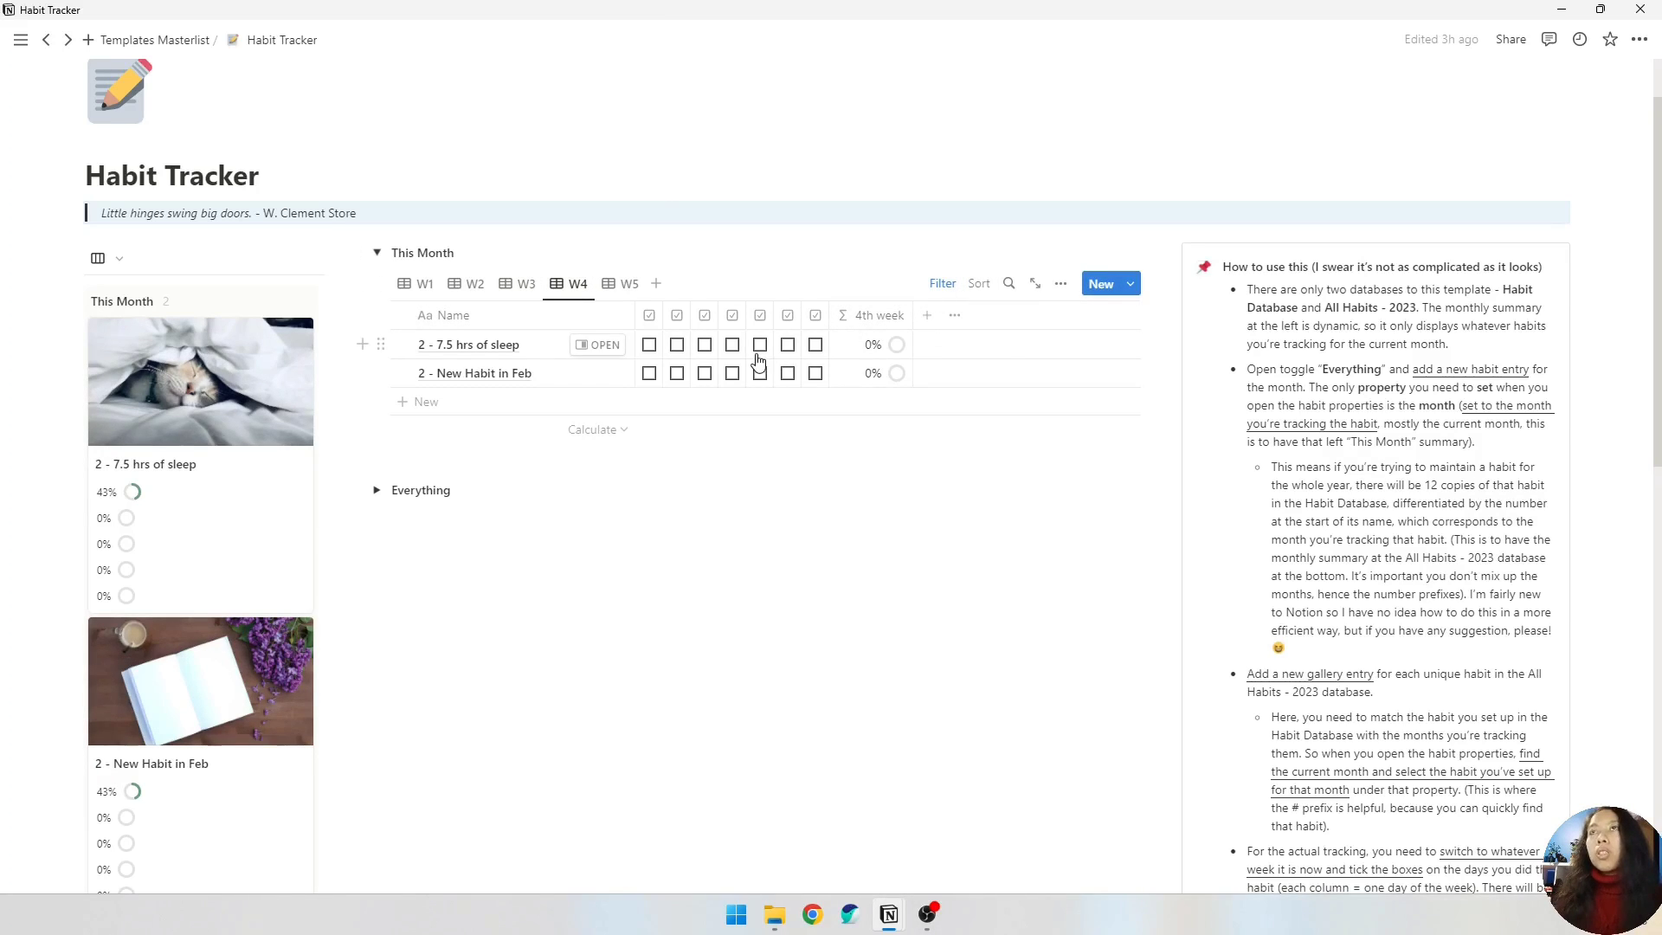
click(417, 284)
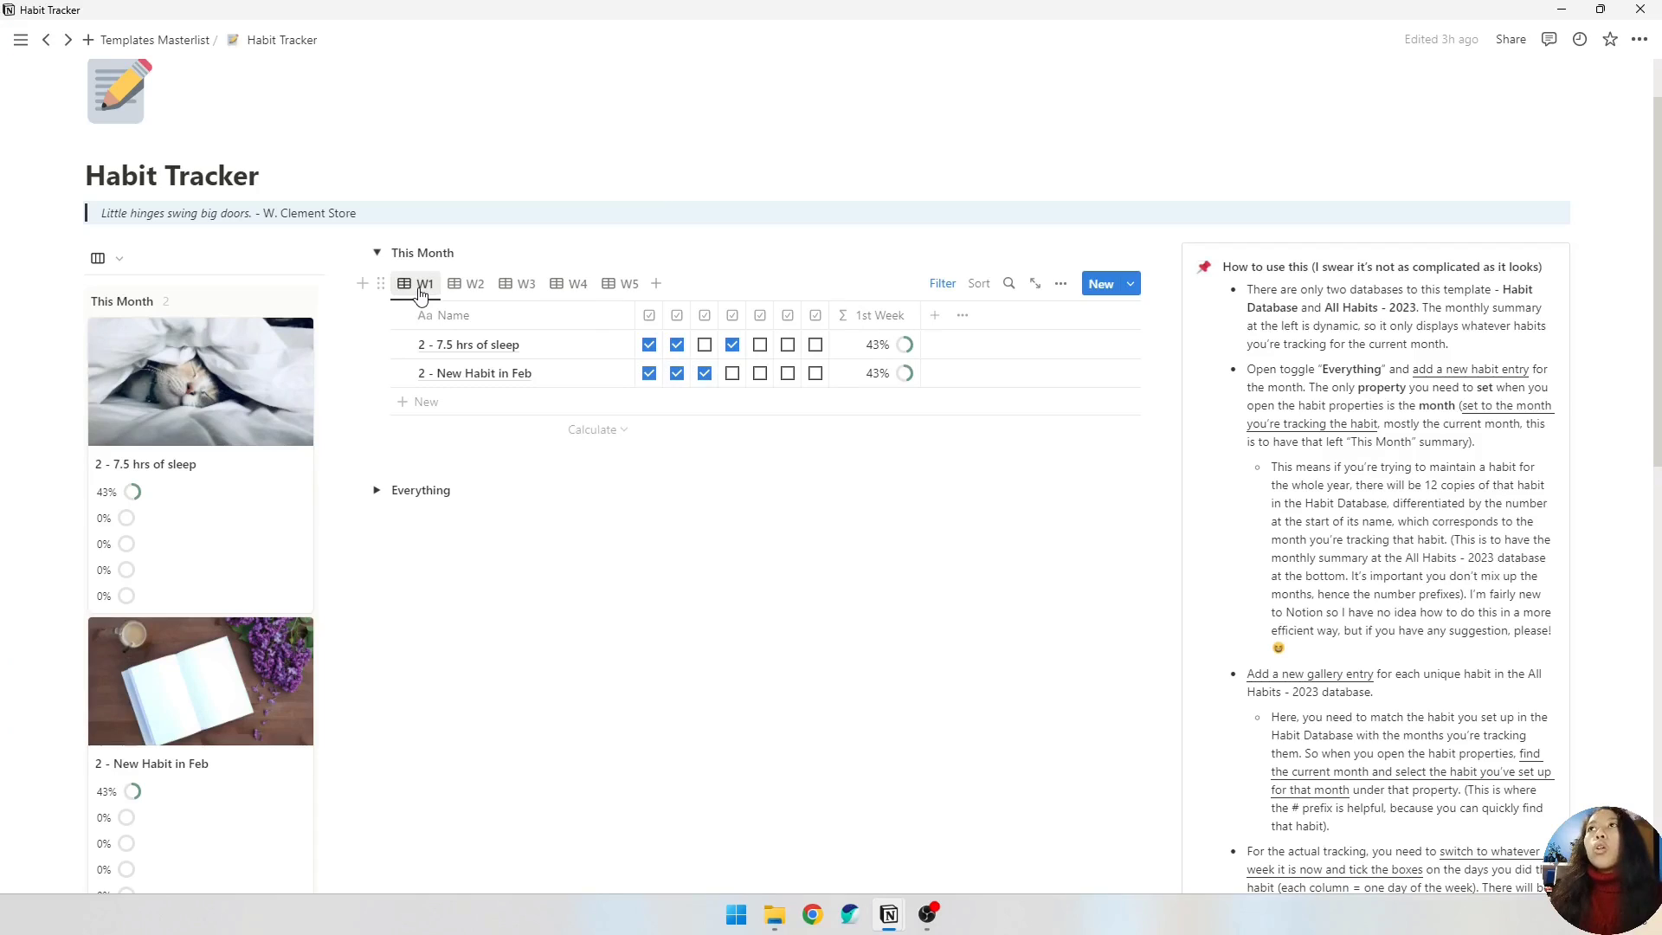
- Check the names of the first checkbox column in W1 and the third in W3, and view the W4 and W5 weeks
click(650, 315)
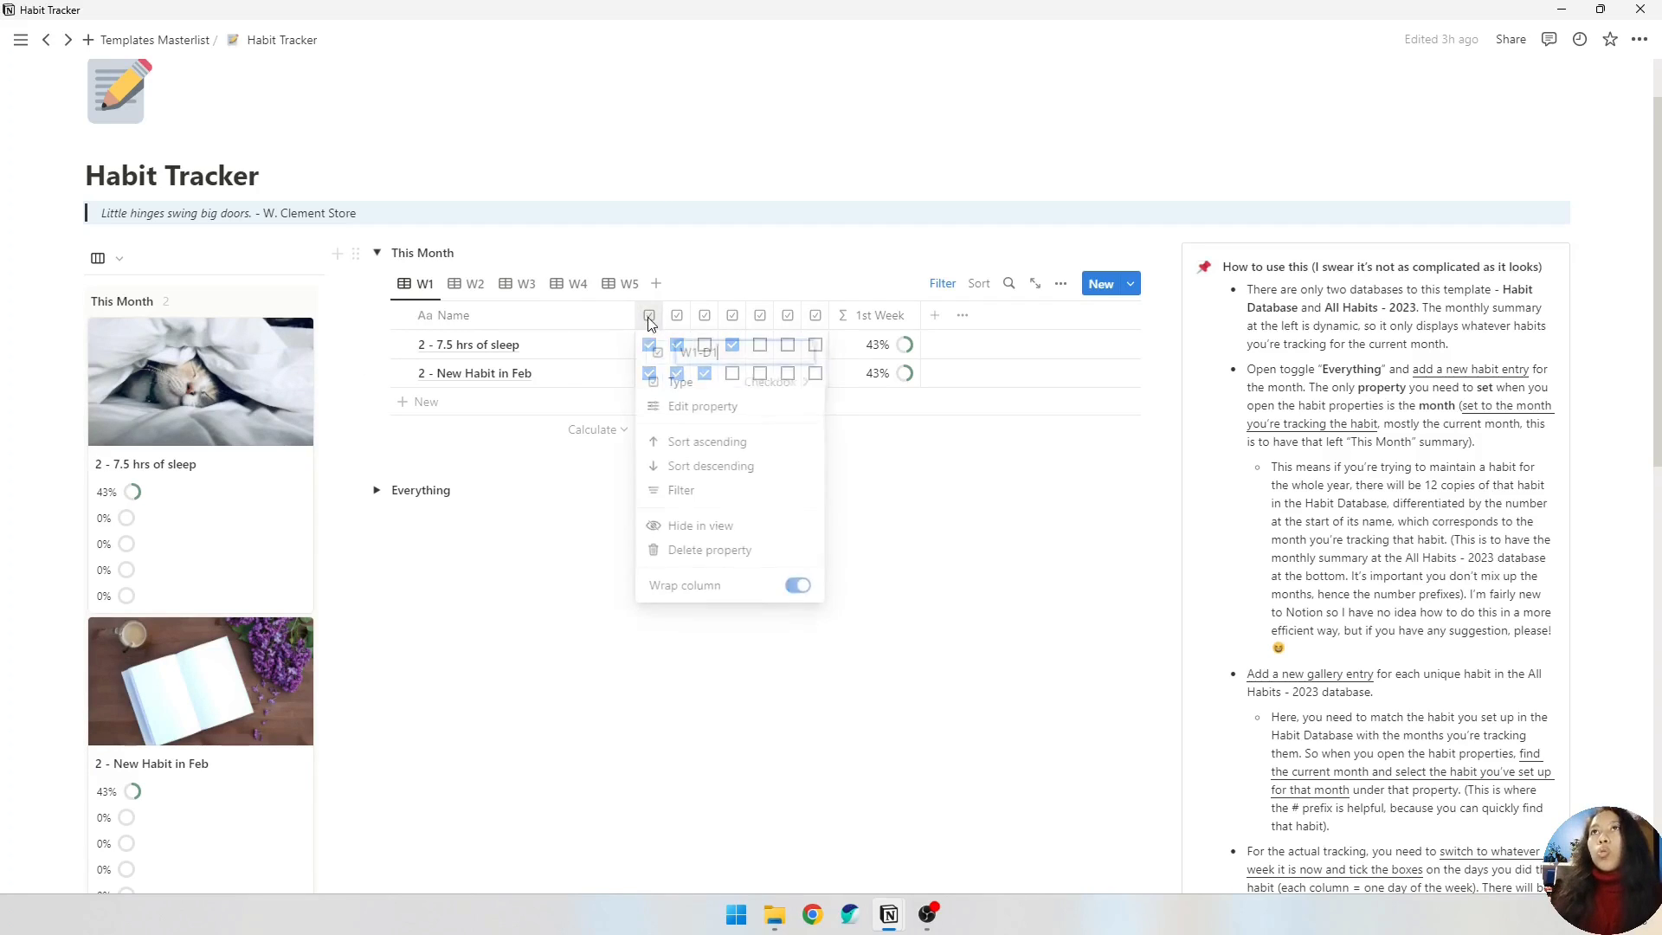
key(Escape)
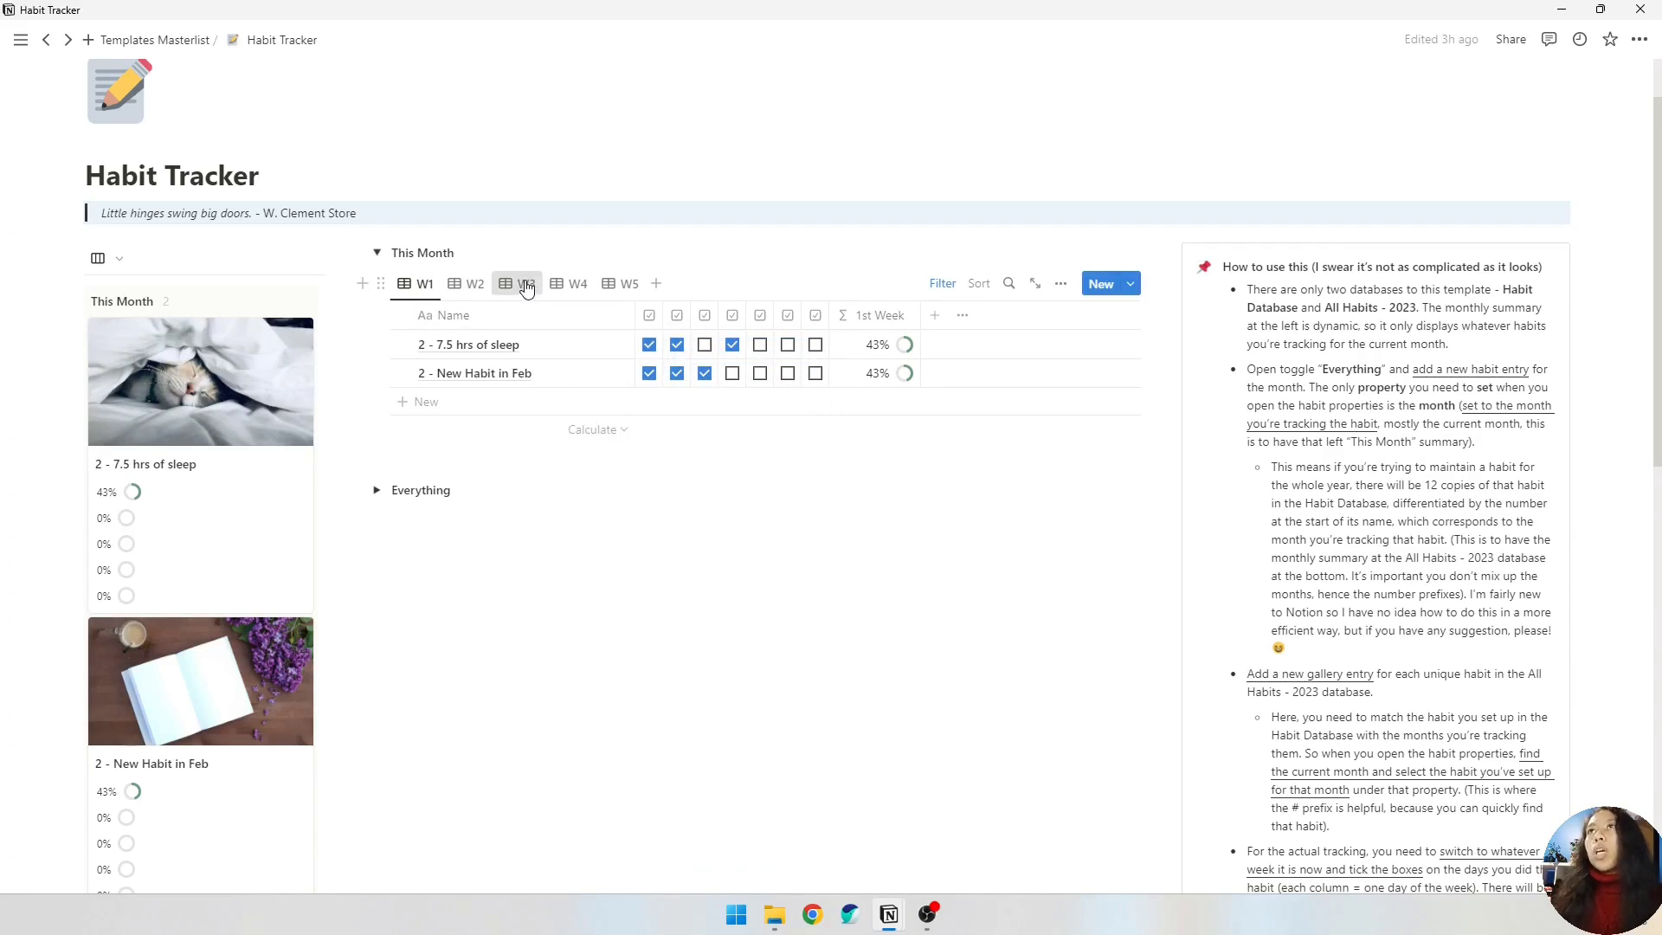
click(521, 283)
click(704, 315)
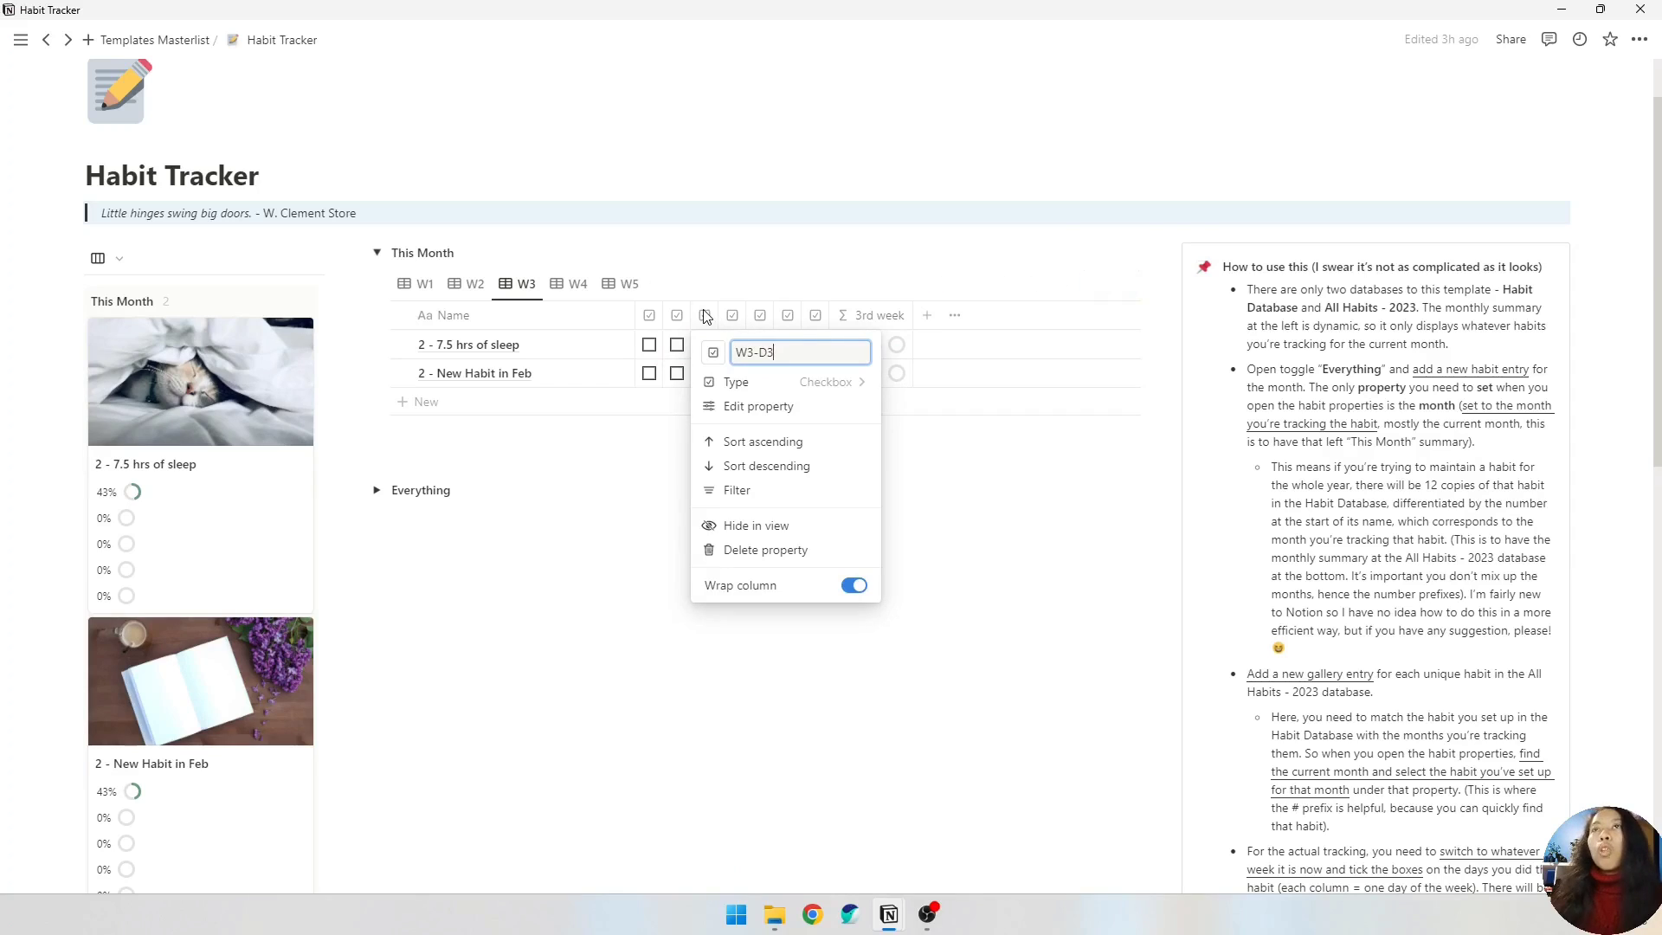
key(Escape)
click(571, 283)
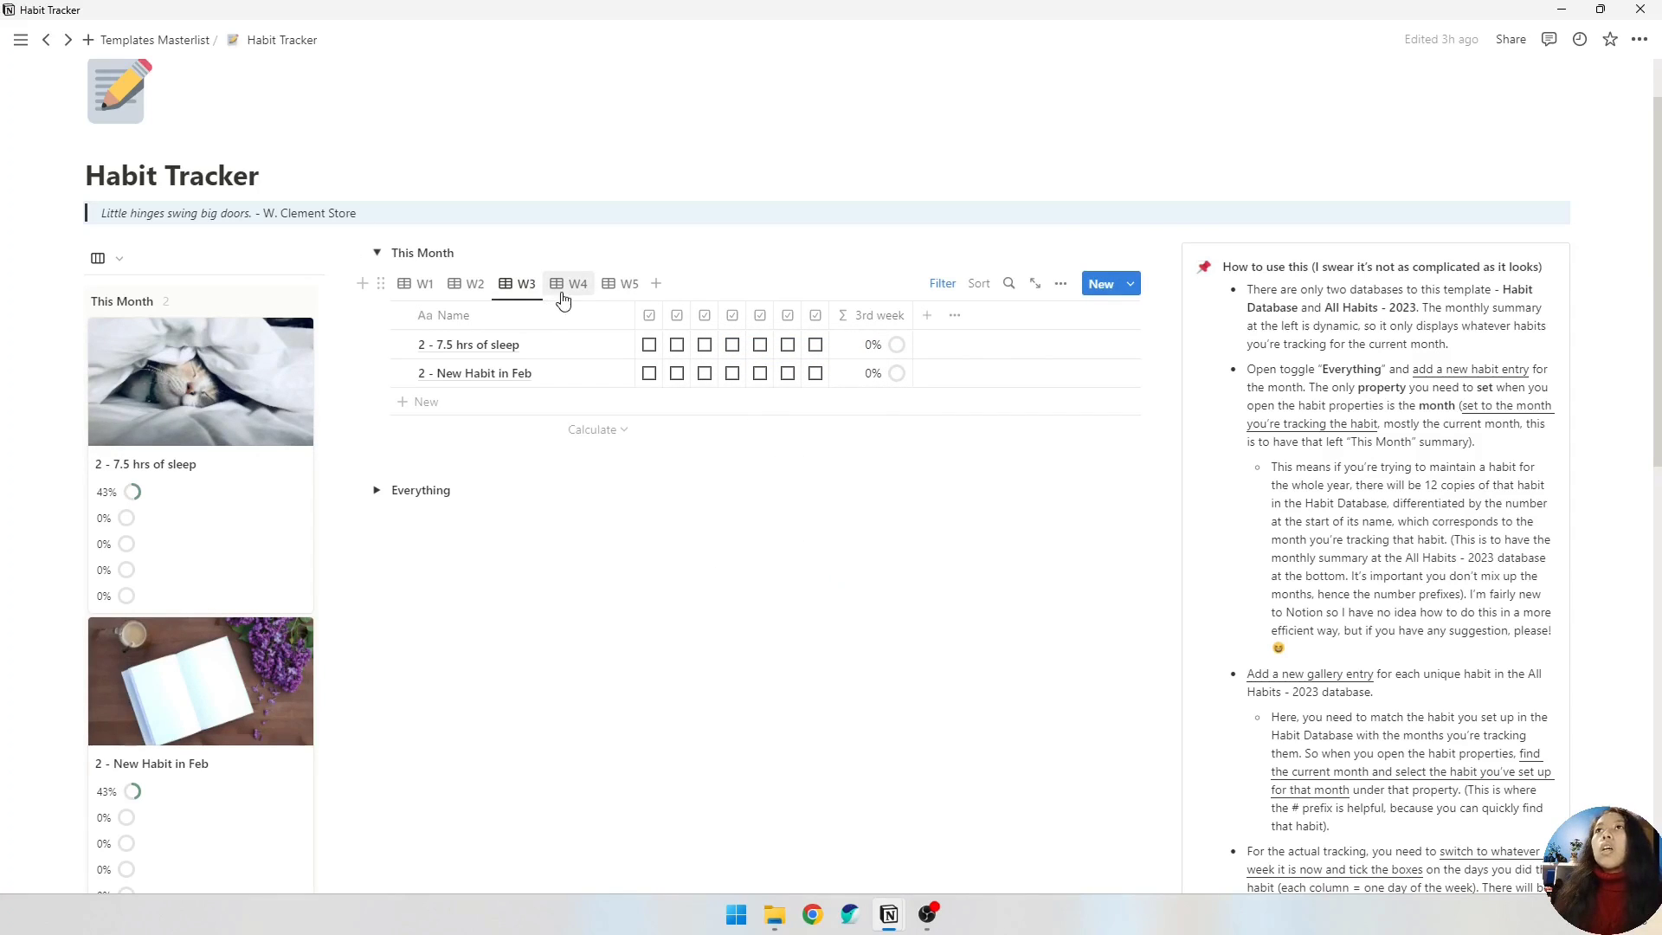
click(622, 284)
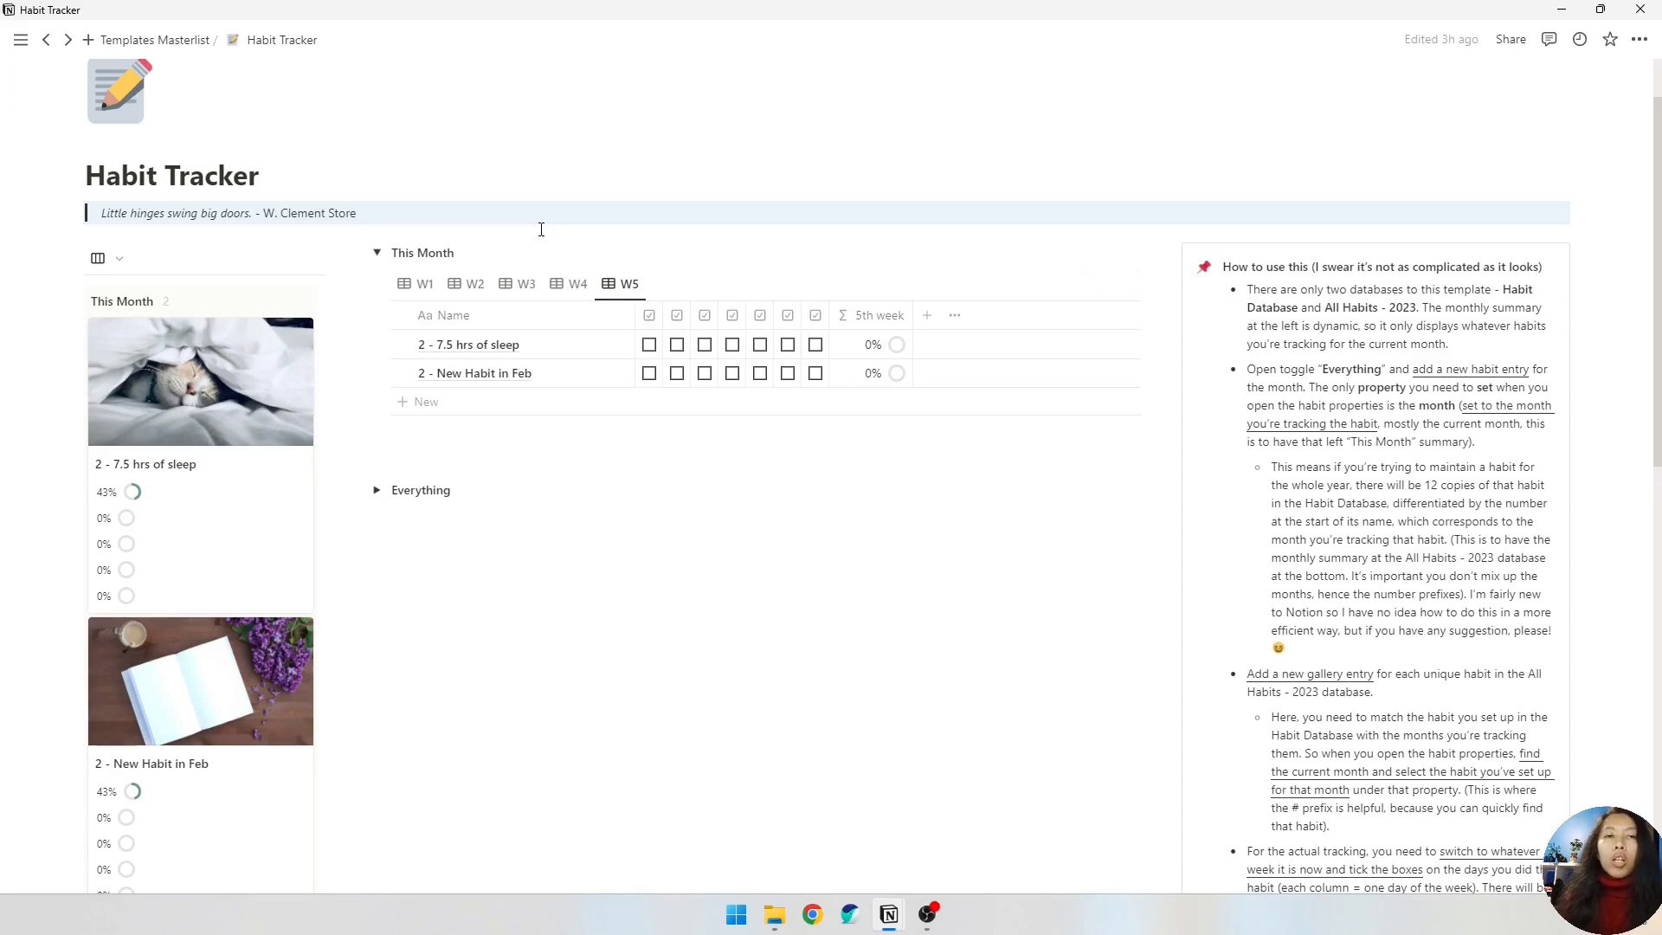
click(412, 283)
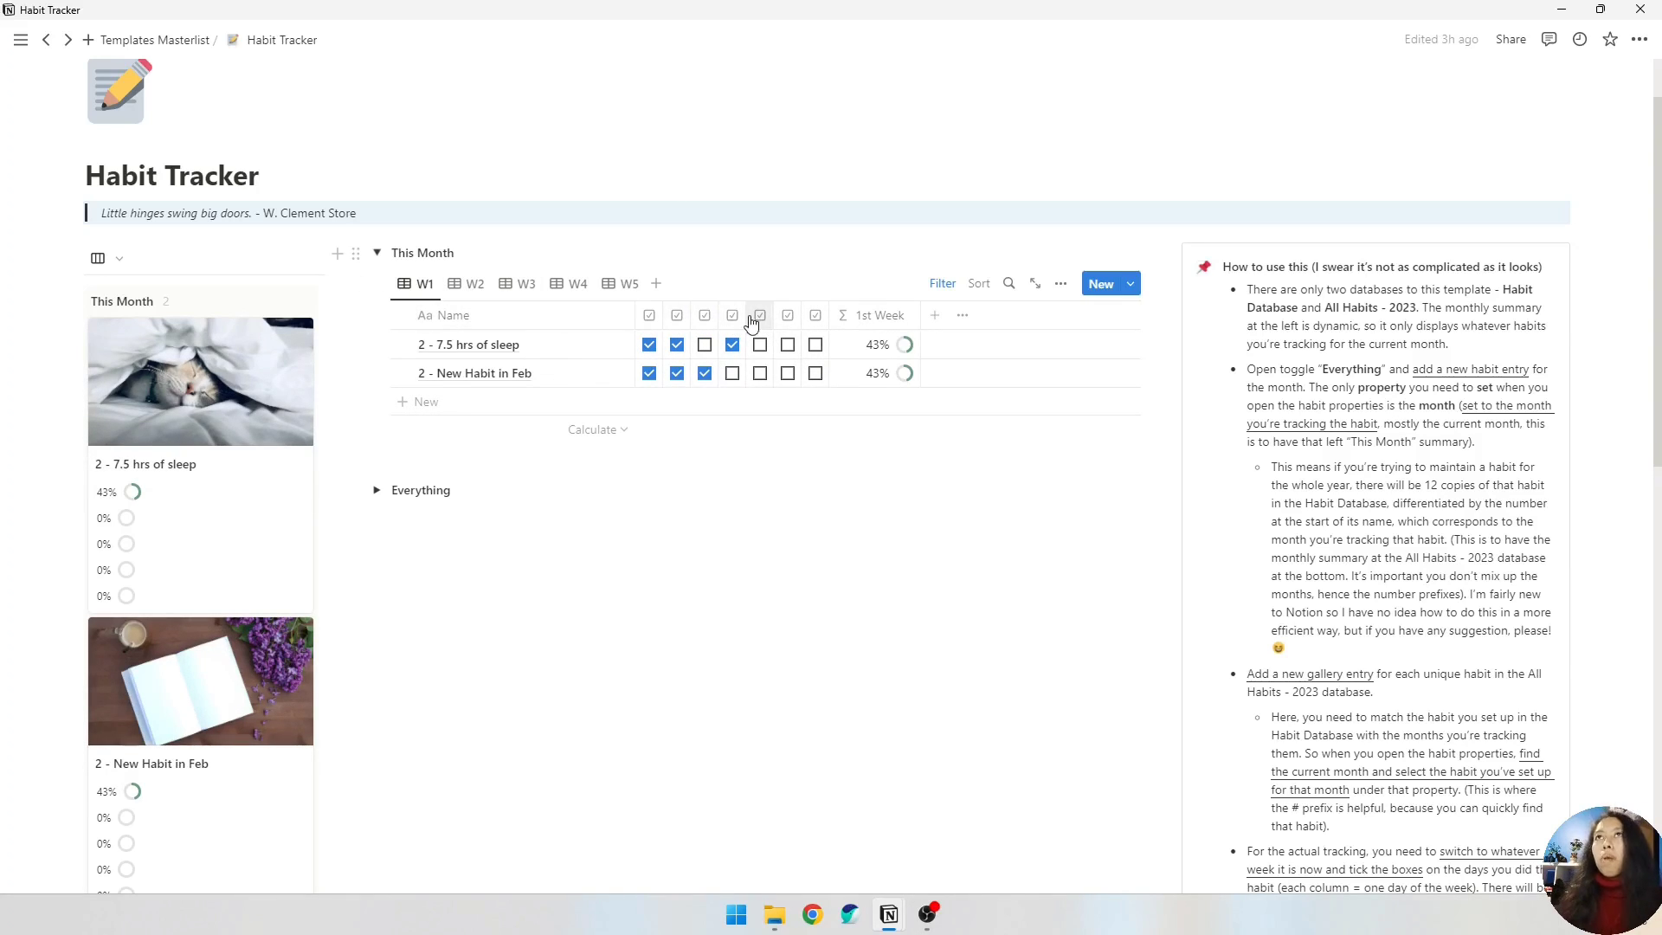
- Expand the Everything toggle to examine all habit entries alongside the All Habits - 2023 gallery, and collapse it again
scroll(511, 430, down, 1)
scroll(512, 430, down, 2)
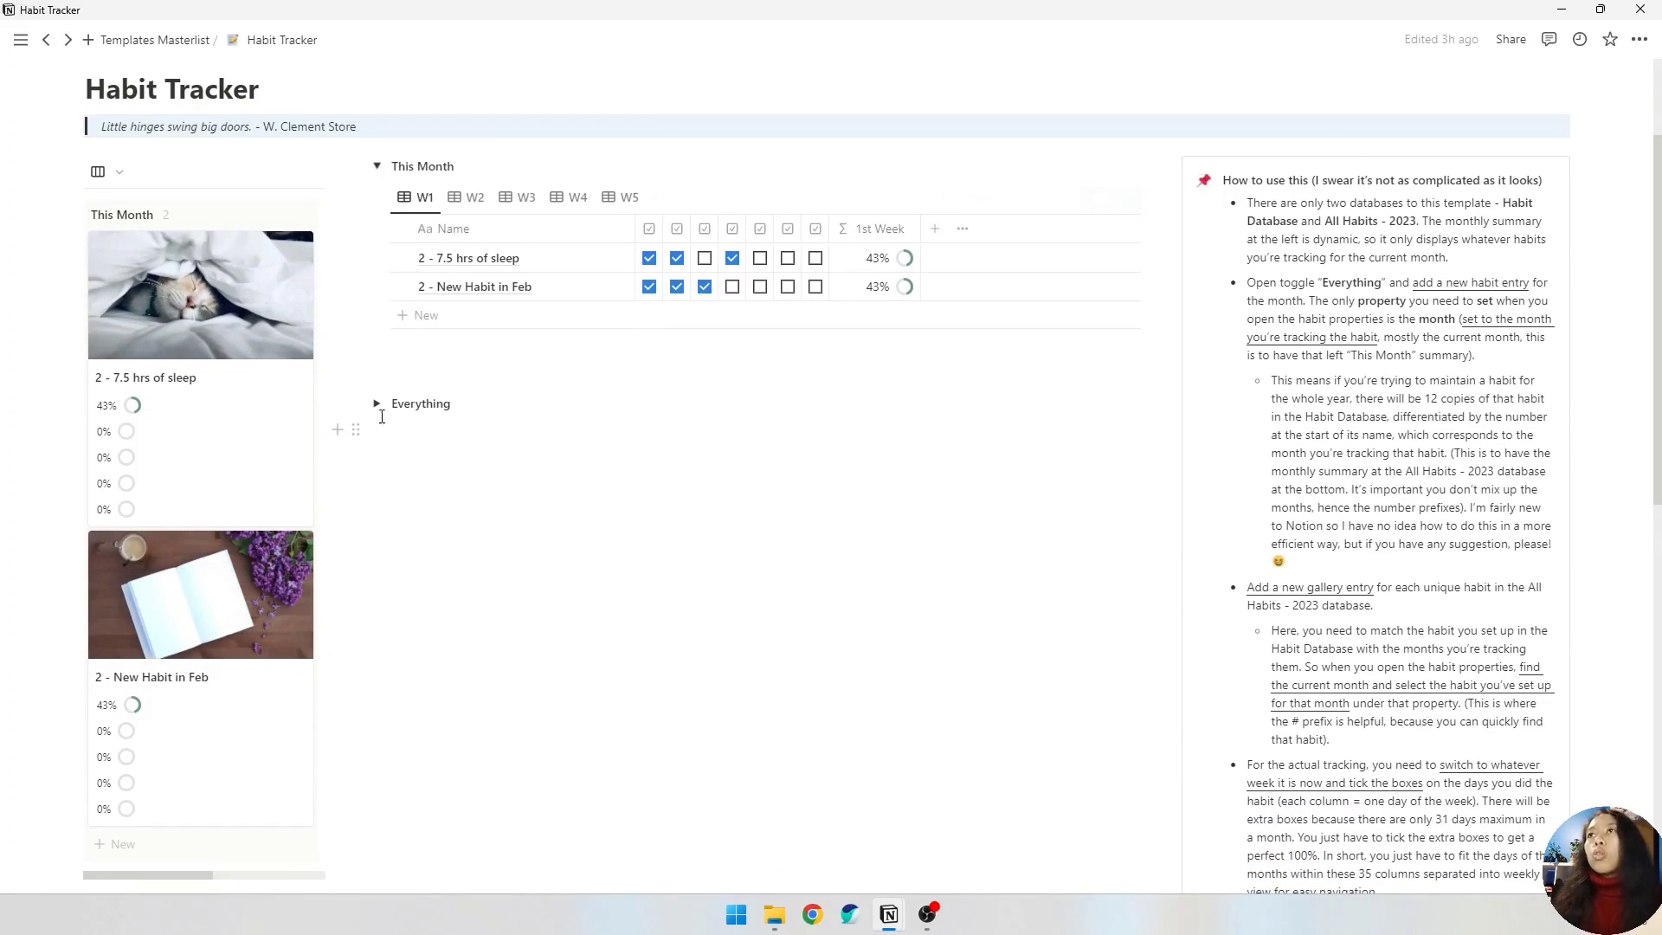
click(377, 404)
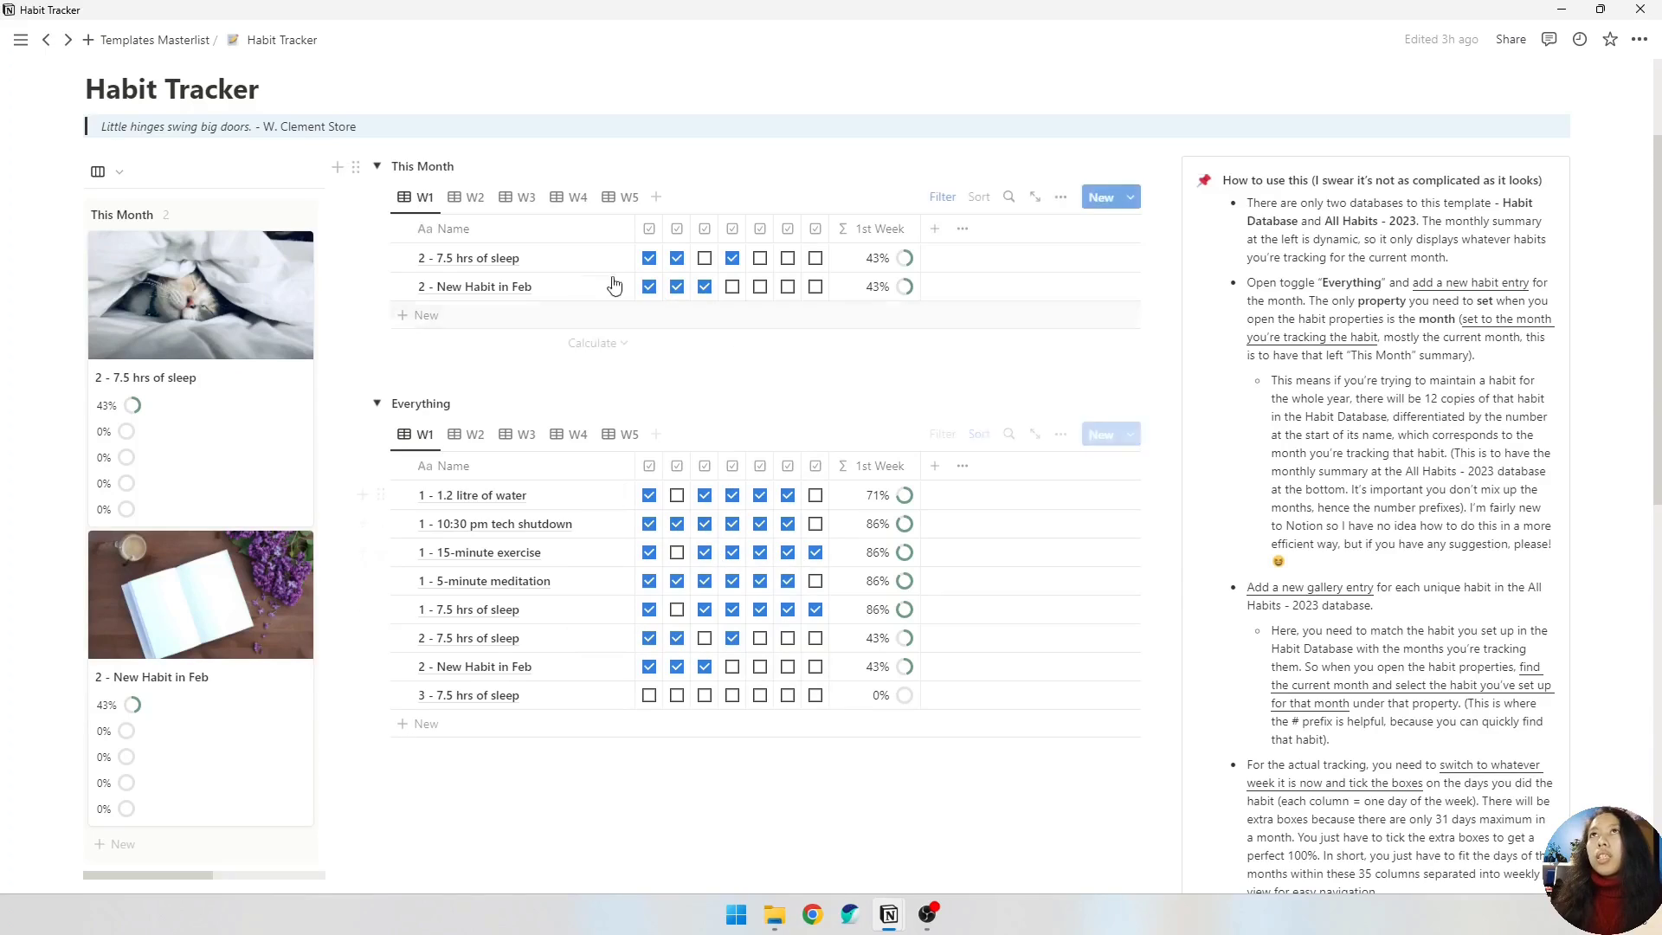
scroll(681, 344, up, 1)
scroll(692, 364, down, 1)
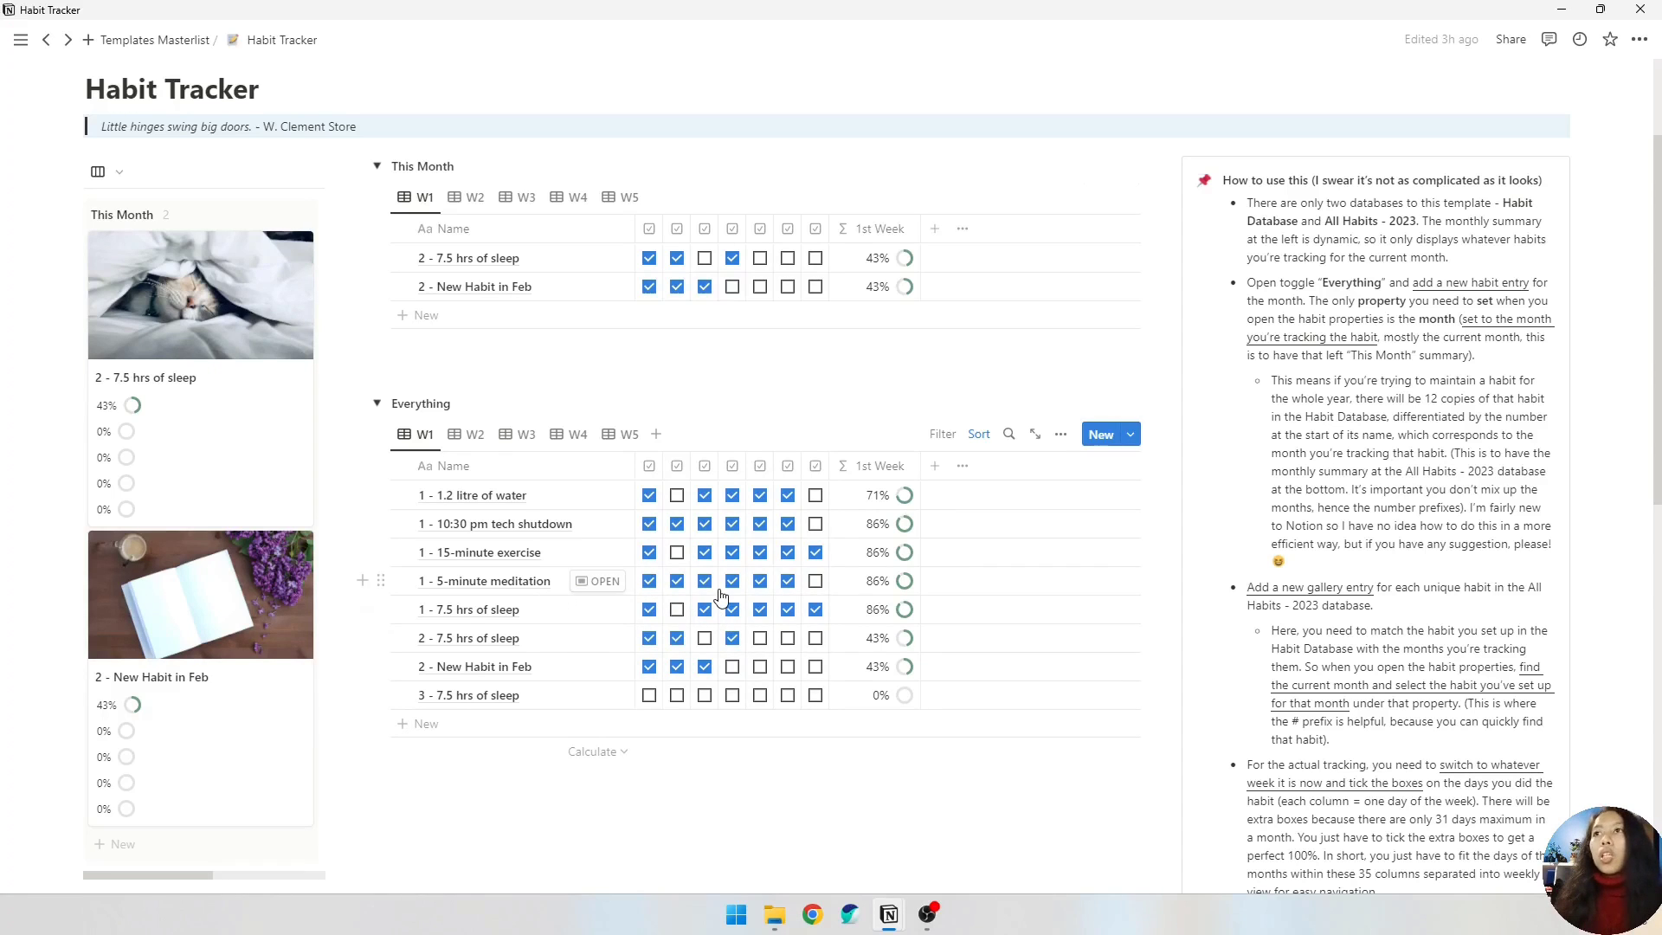
scroll(721, 596, down, 8)
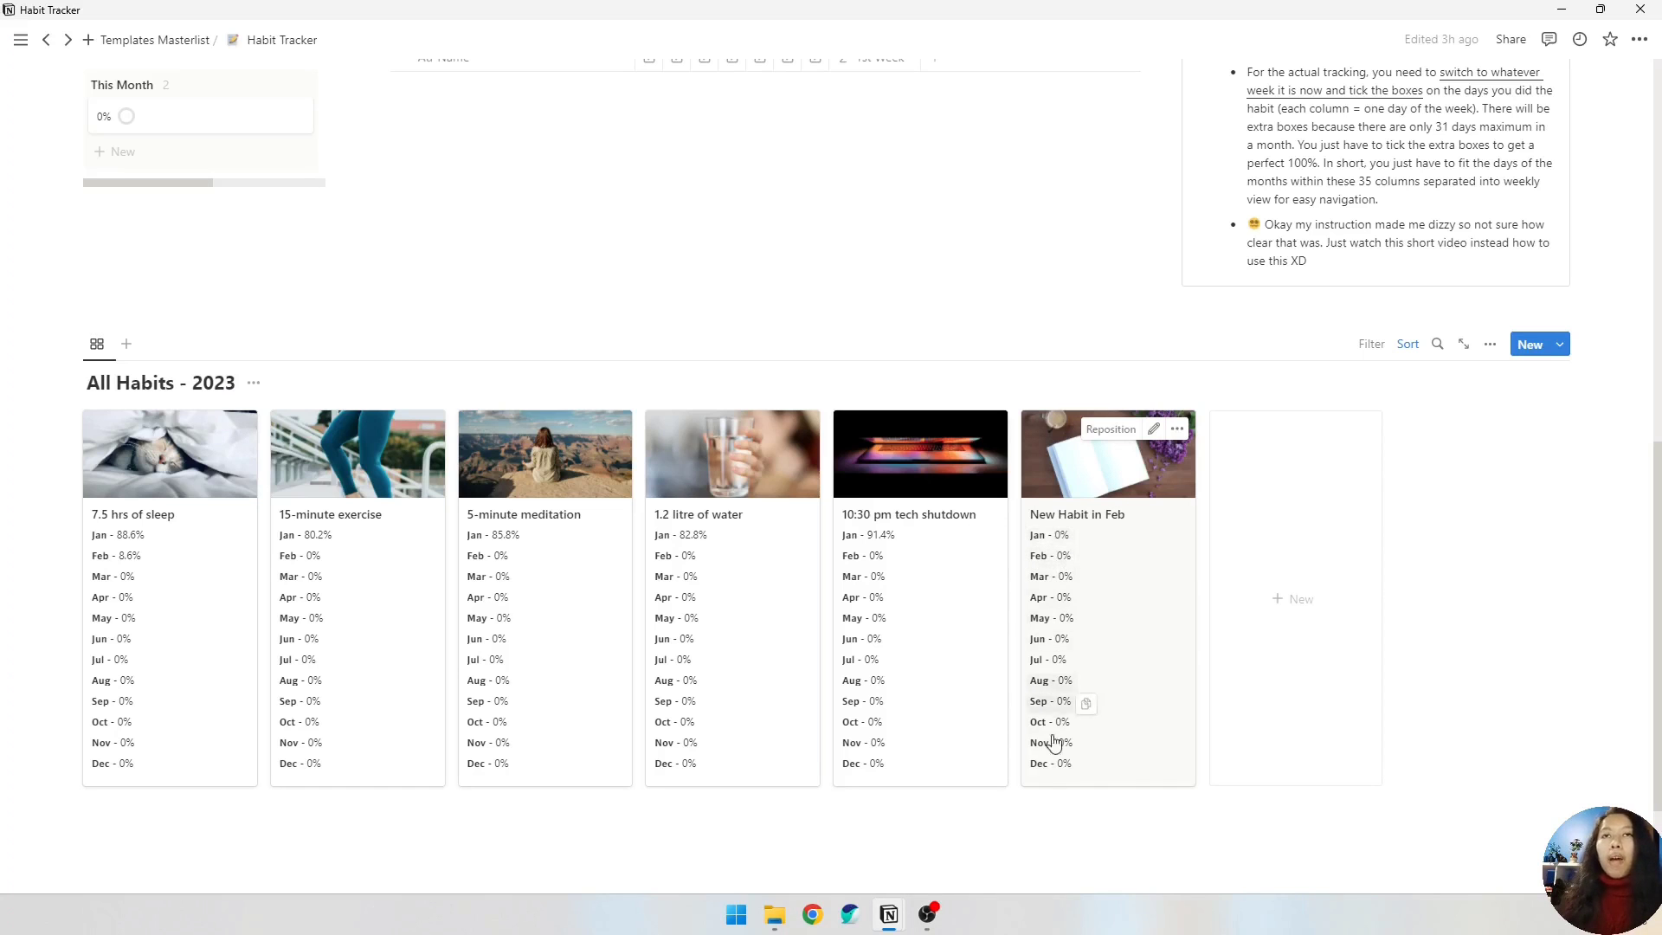
scroll(1054, 742, up, 8)
scroll(599, 391, up, 1)
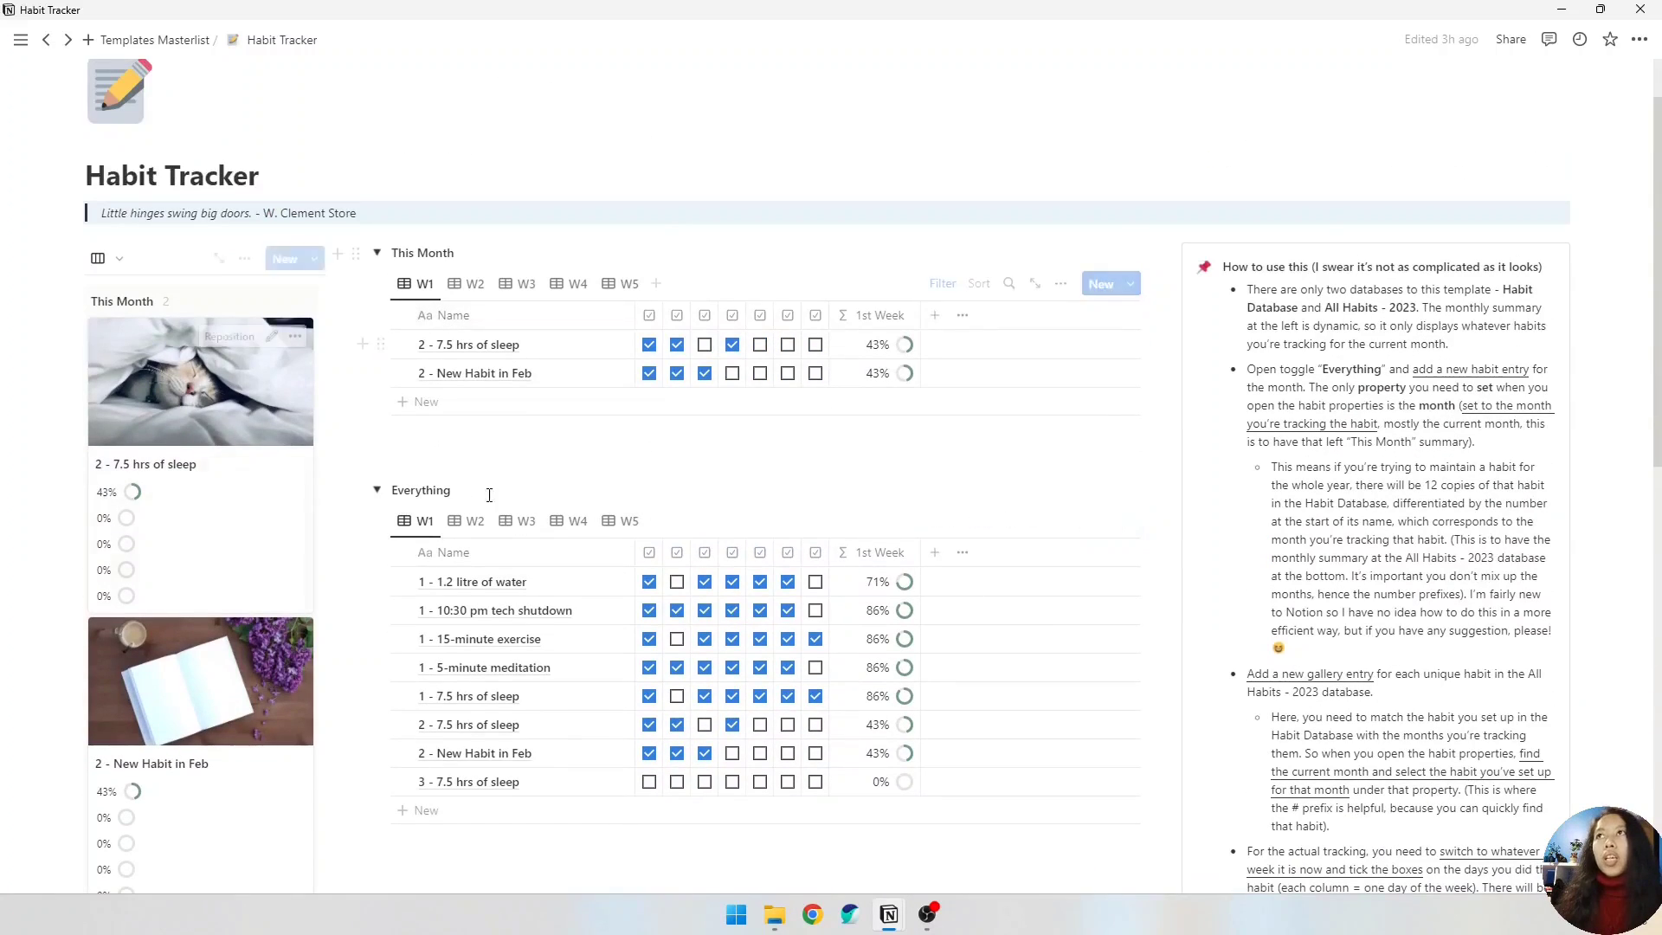
click(378, 492)
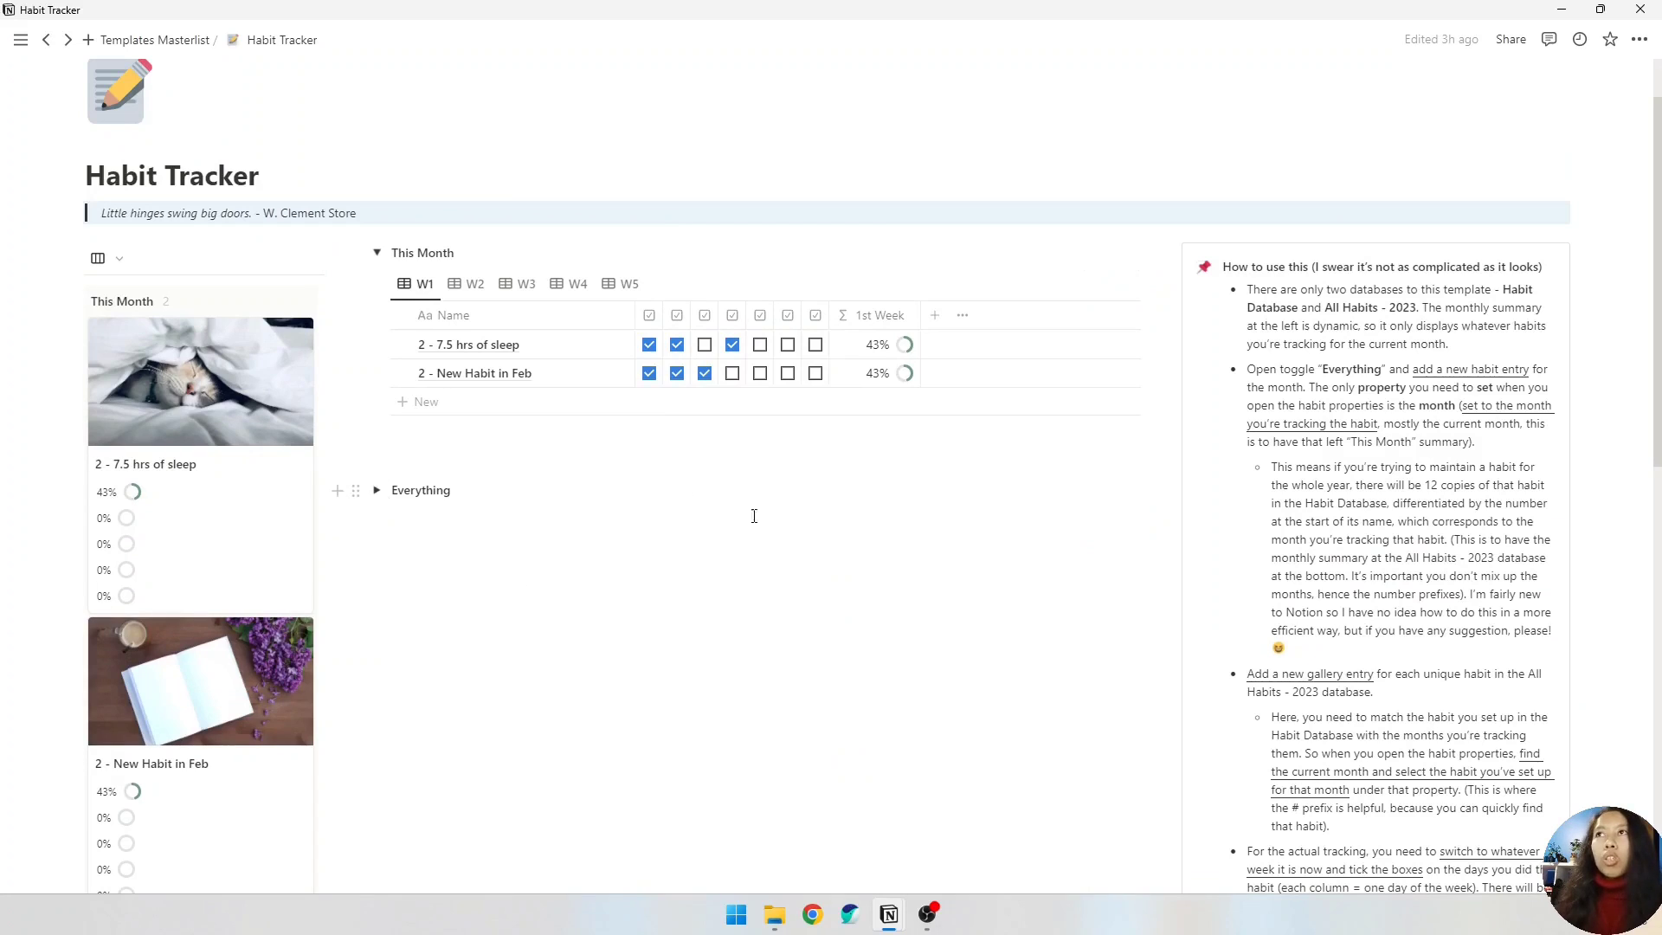
- Compare the weekly progress on the This Month summary cards with the W3 and W4 views of the habit table
scroll(848, 530, down, 9)
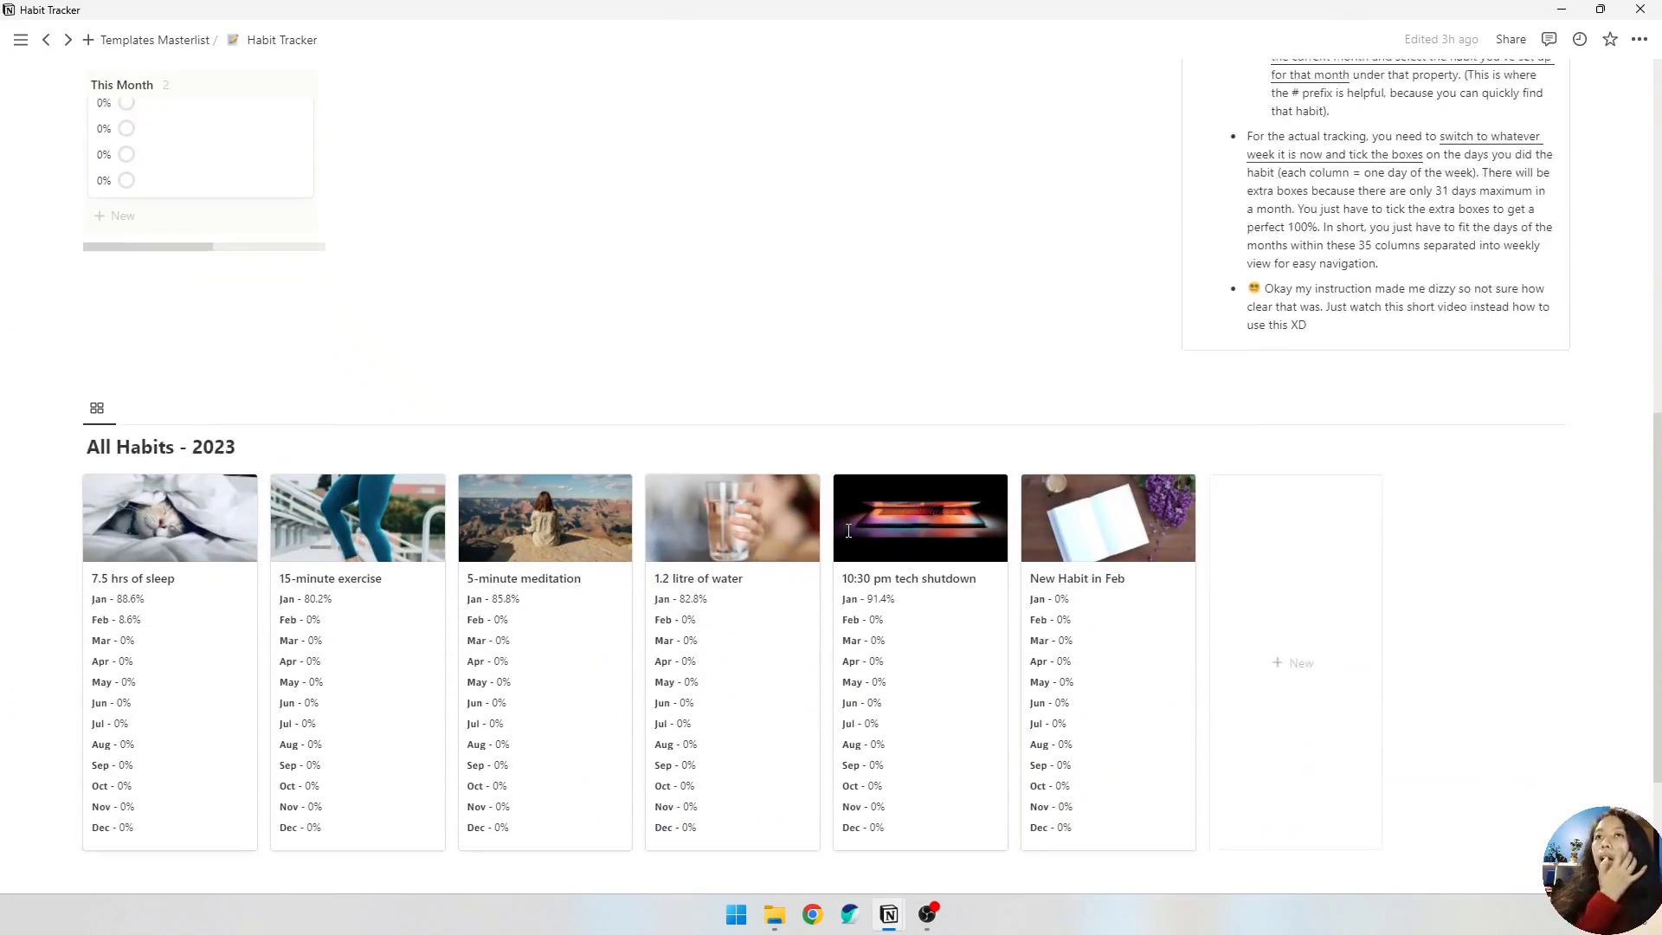
scroll(793, 653, up, 10)
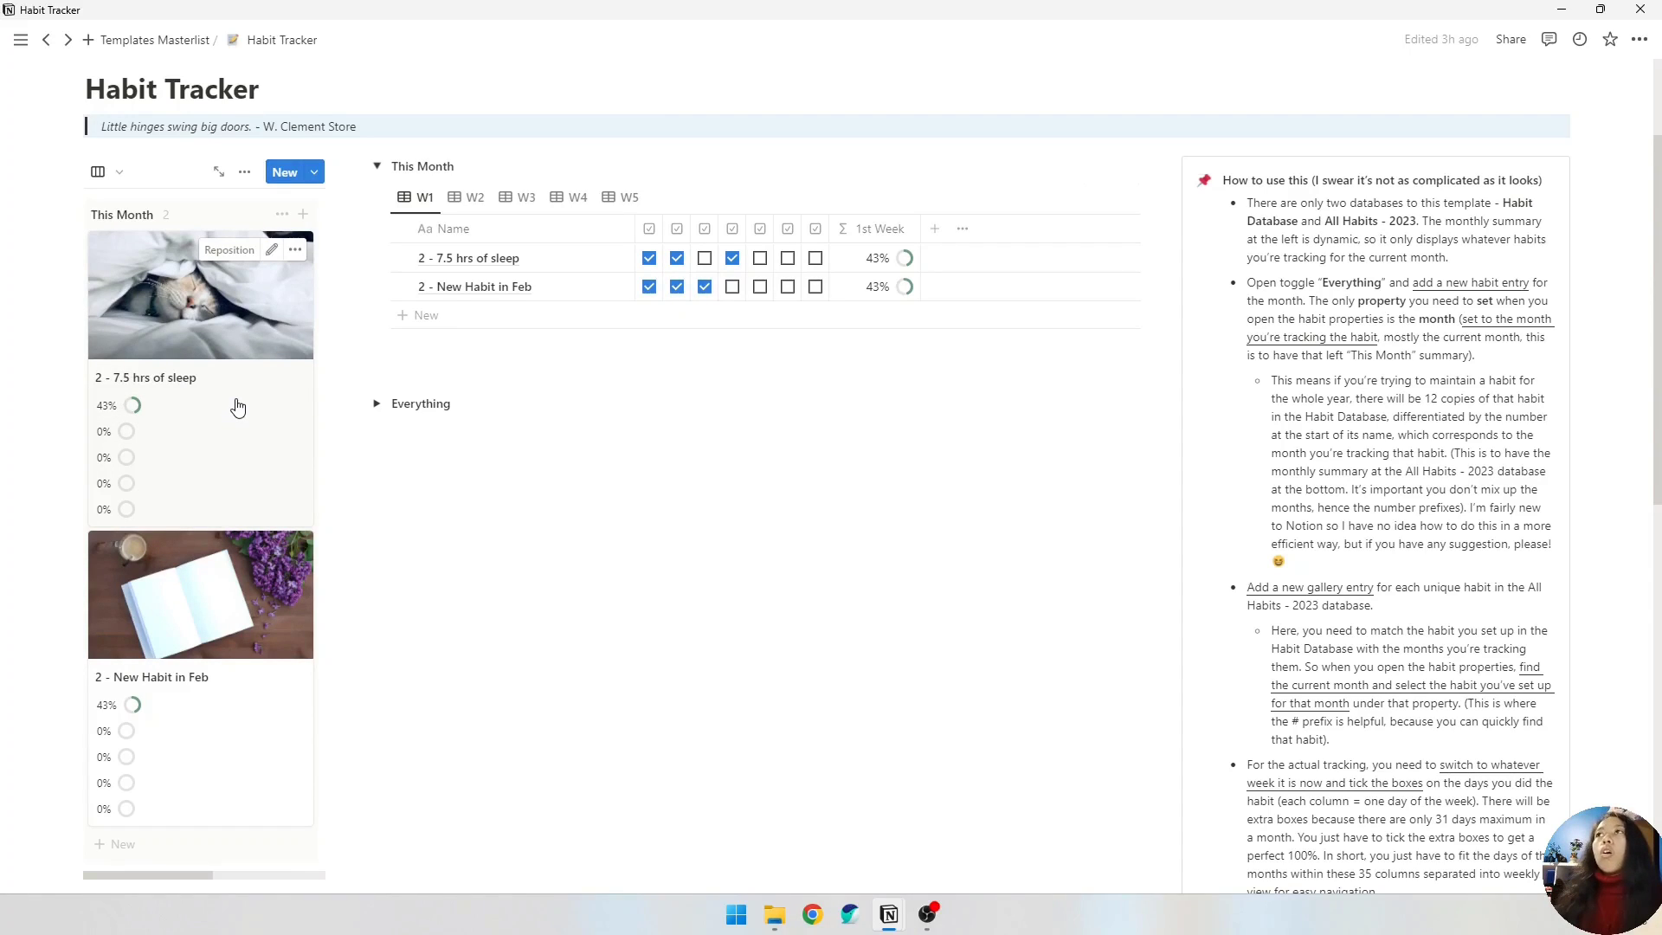
mouse_move(138, 406)
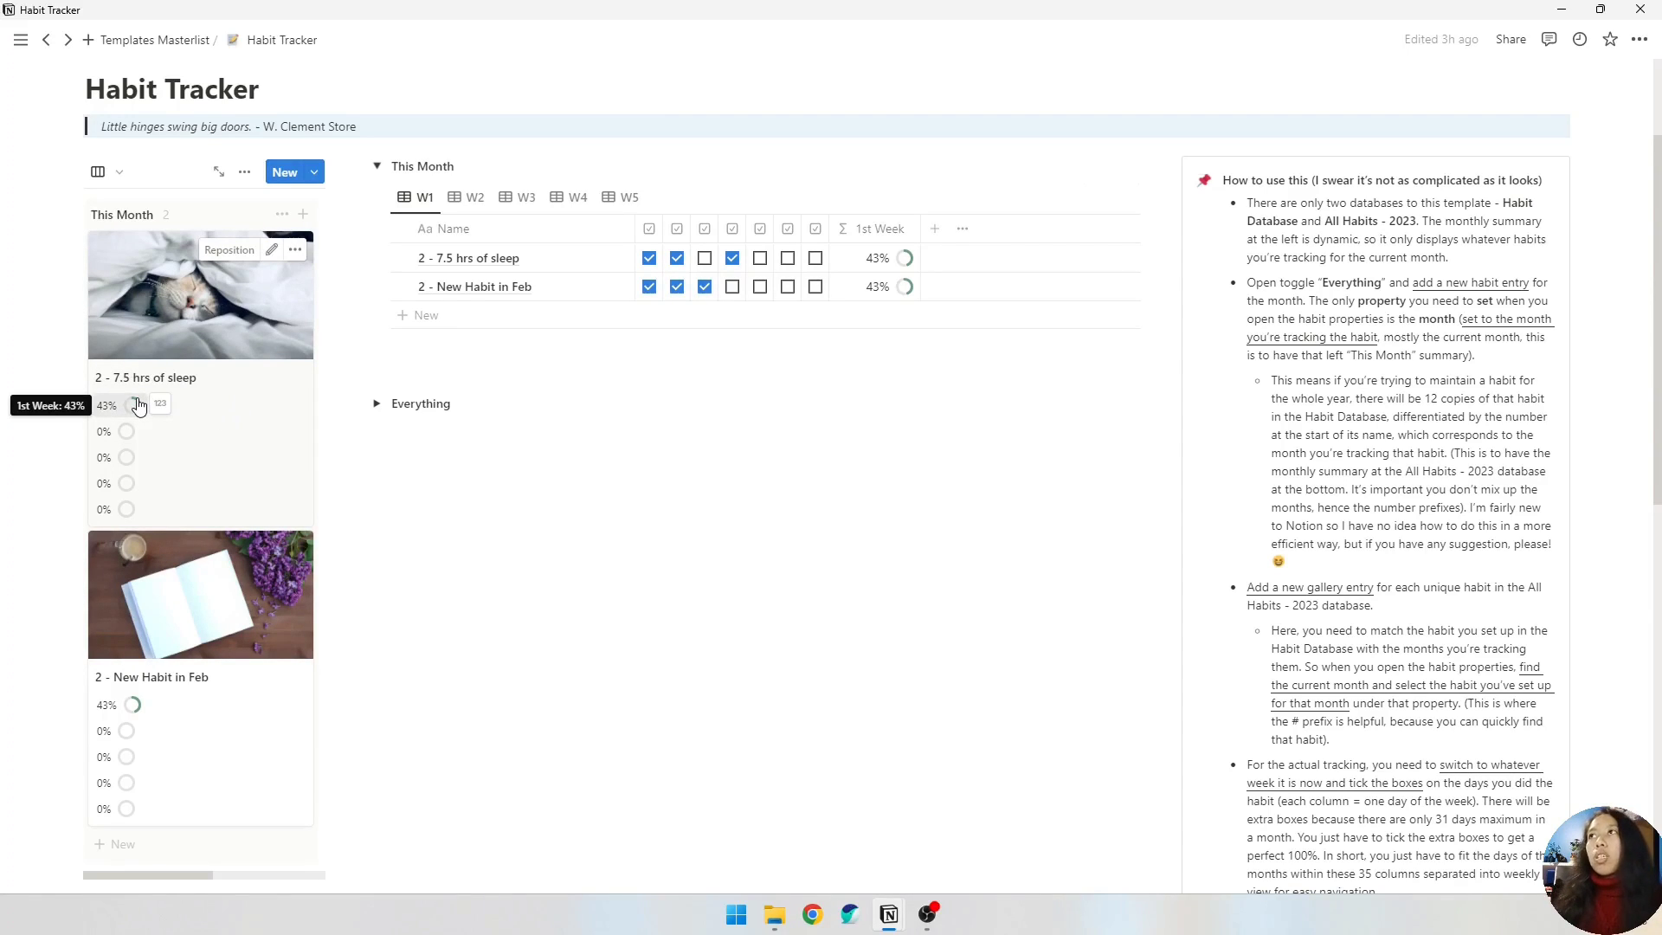
mouse_move(131, 466)
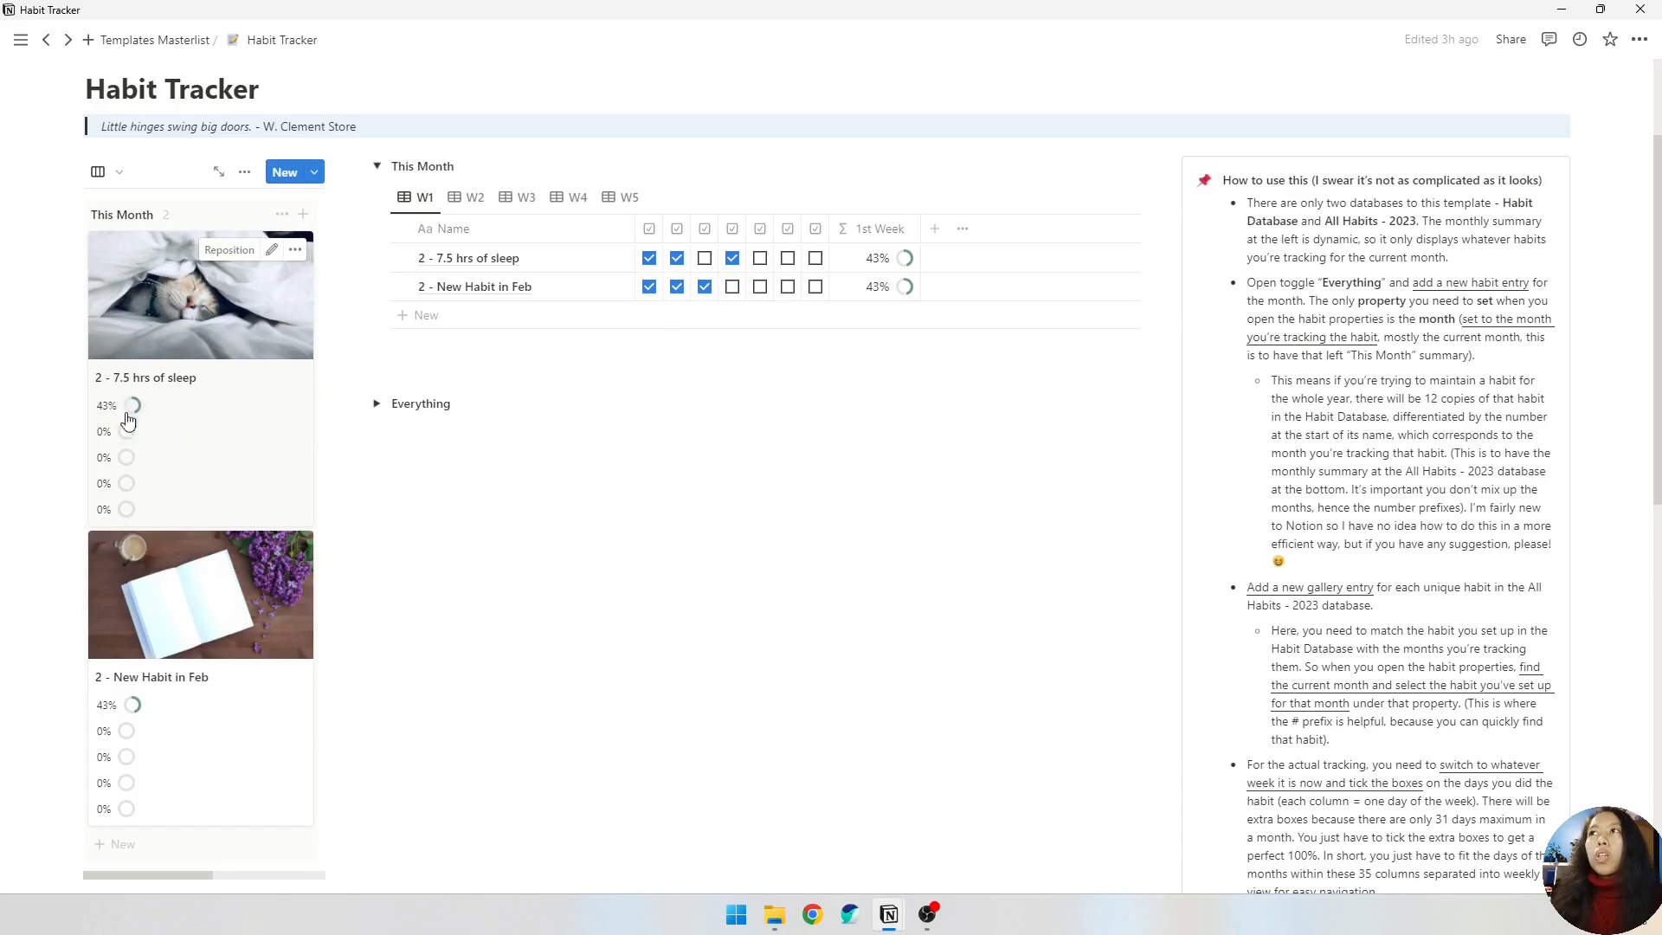
click(523, 199)
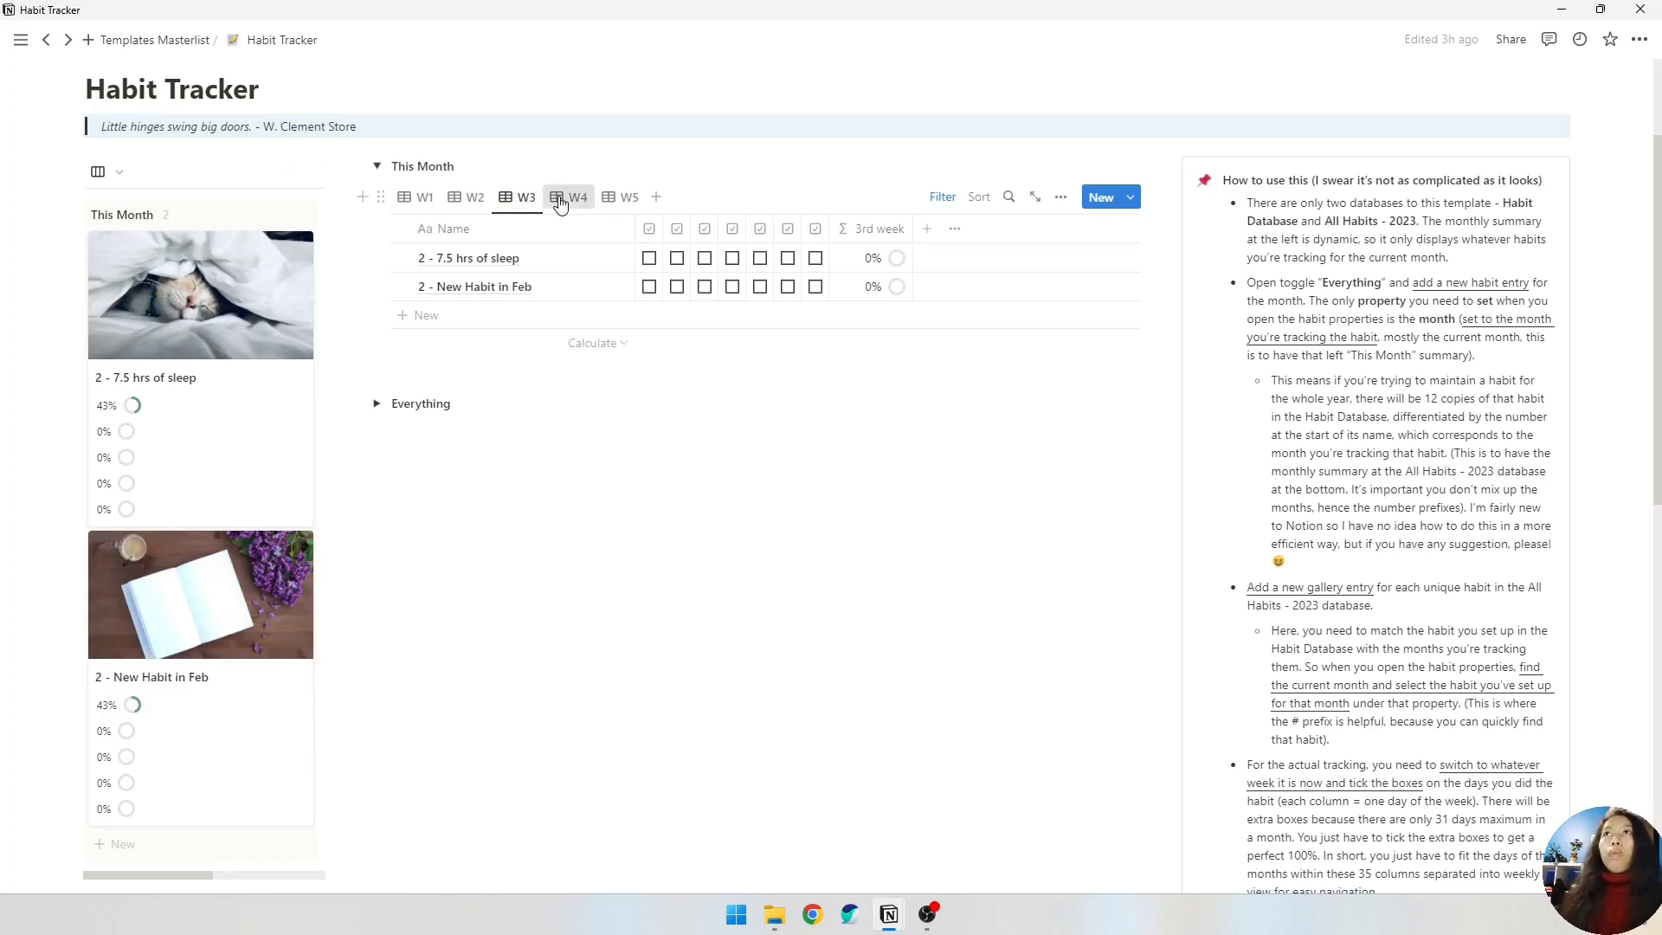
click(560, 201)
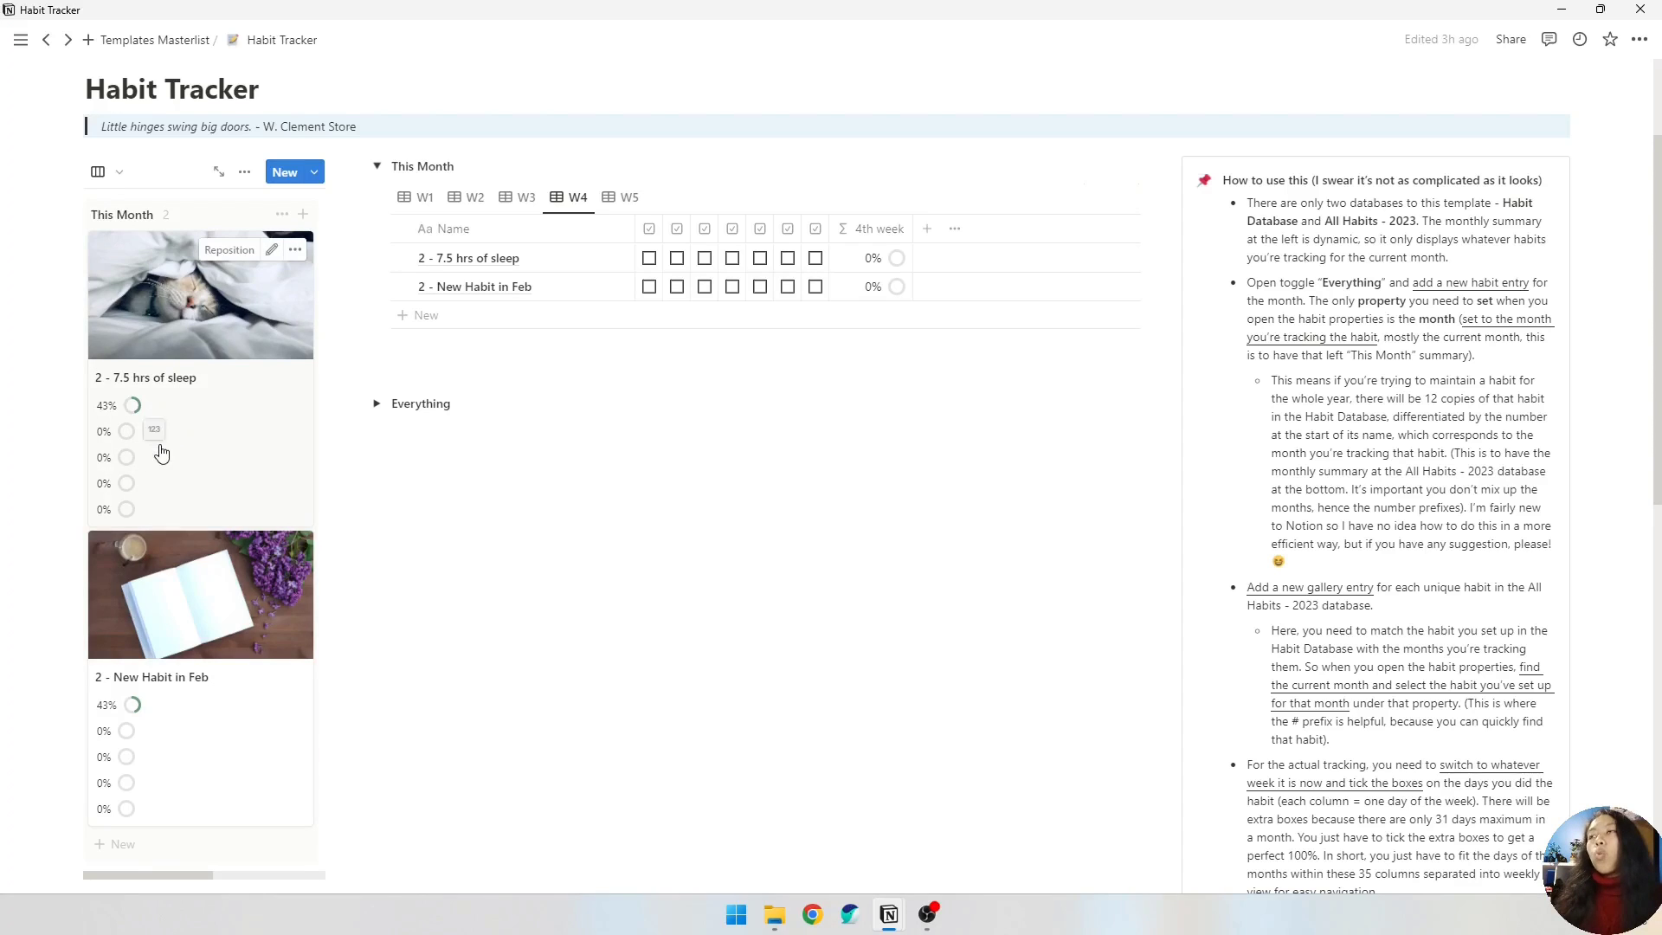
- Examine each habit's monthly percentages in the All Habits - 2023 gallery
scroll(437, 544, down, 4)
scroll(438, 544, down, 3)
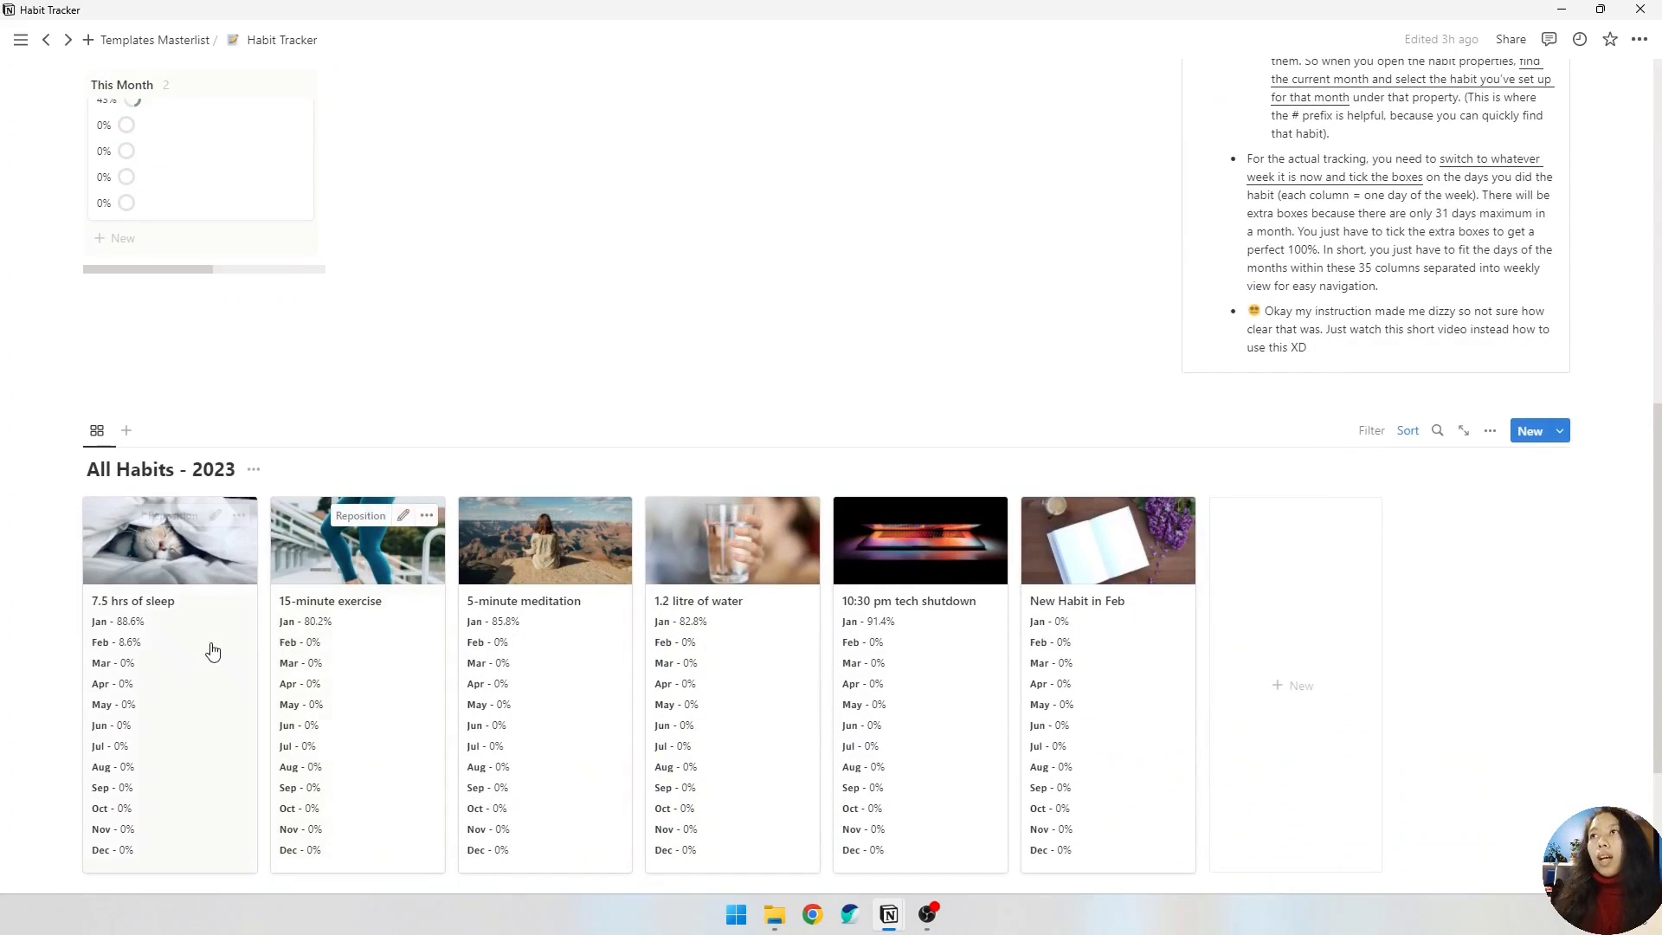
scroll(204, 638, down, 1)
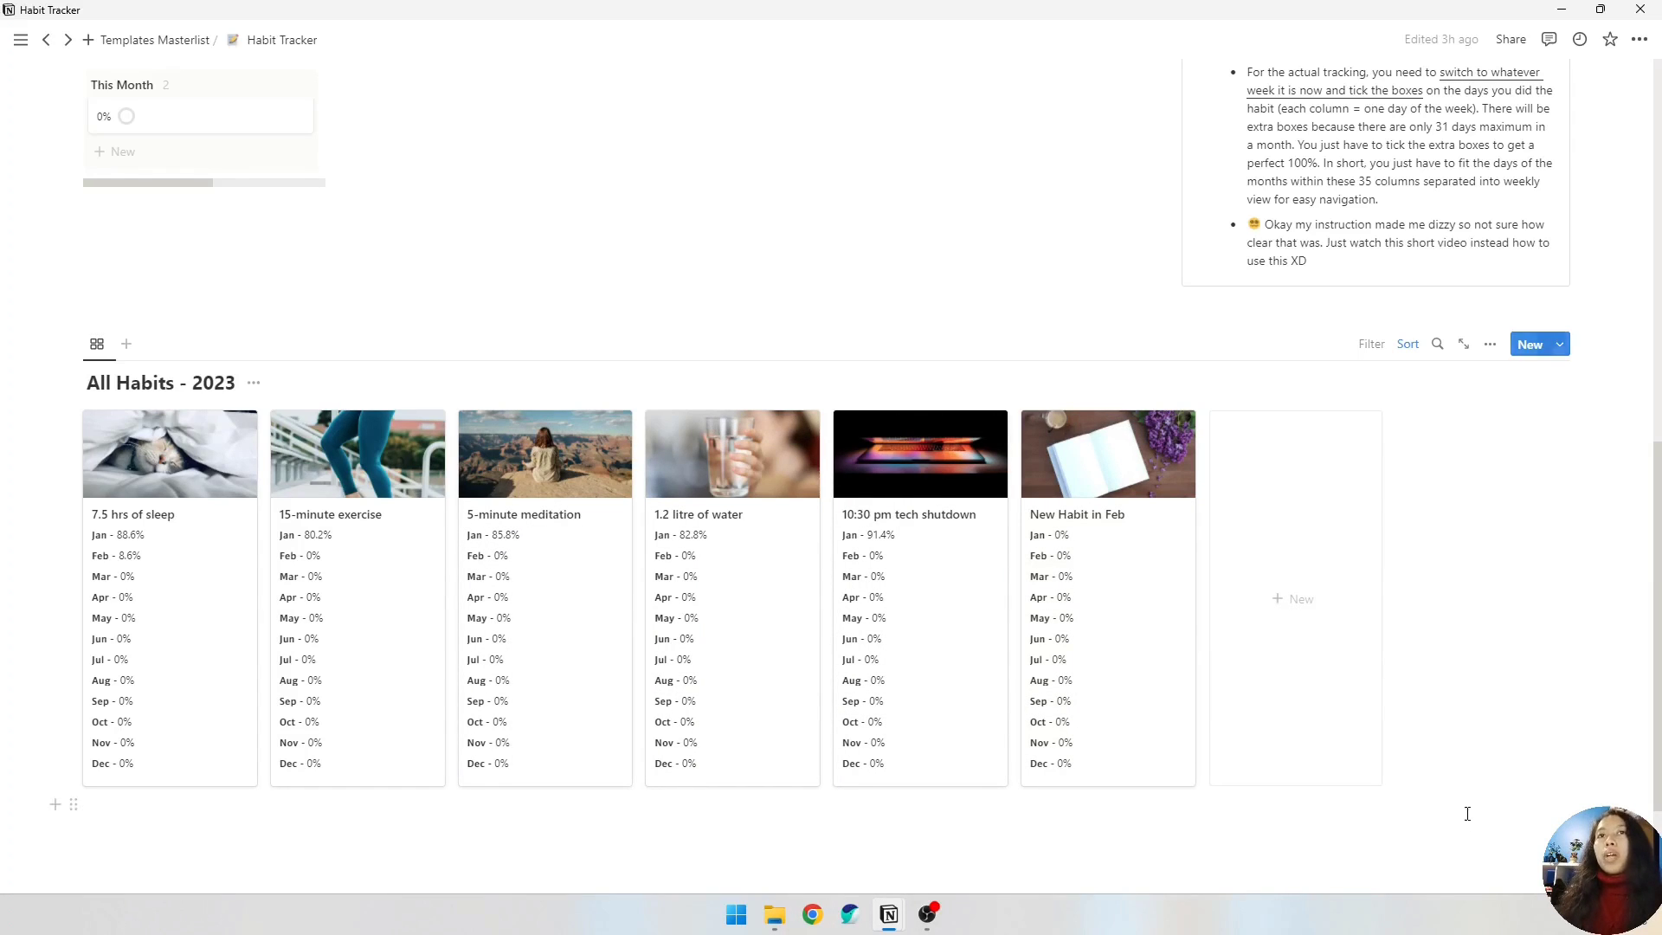
scroll(1471, 771, up, 1)
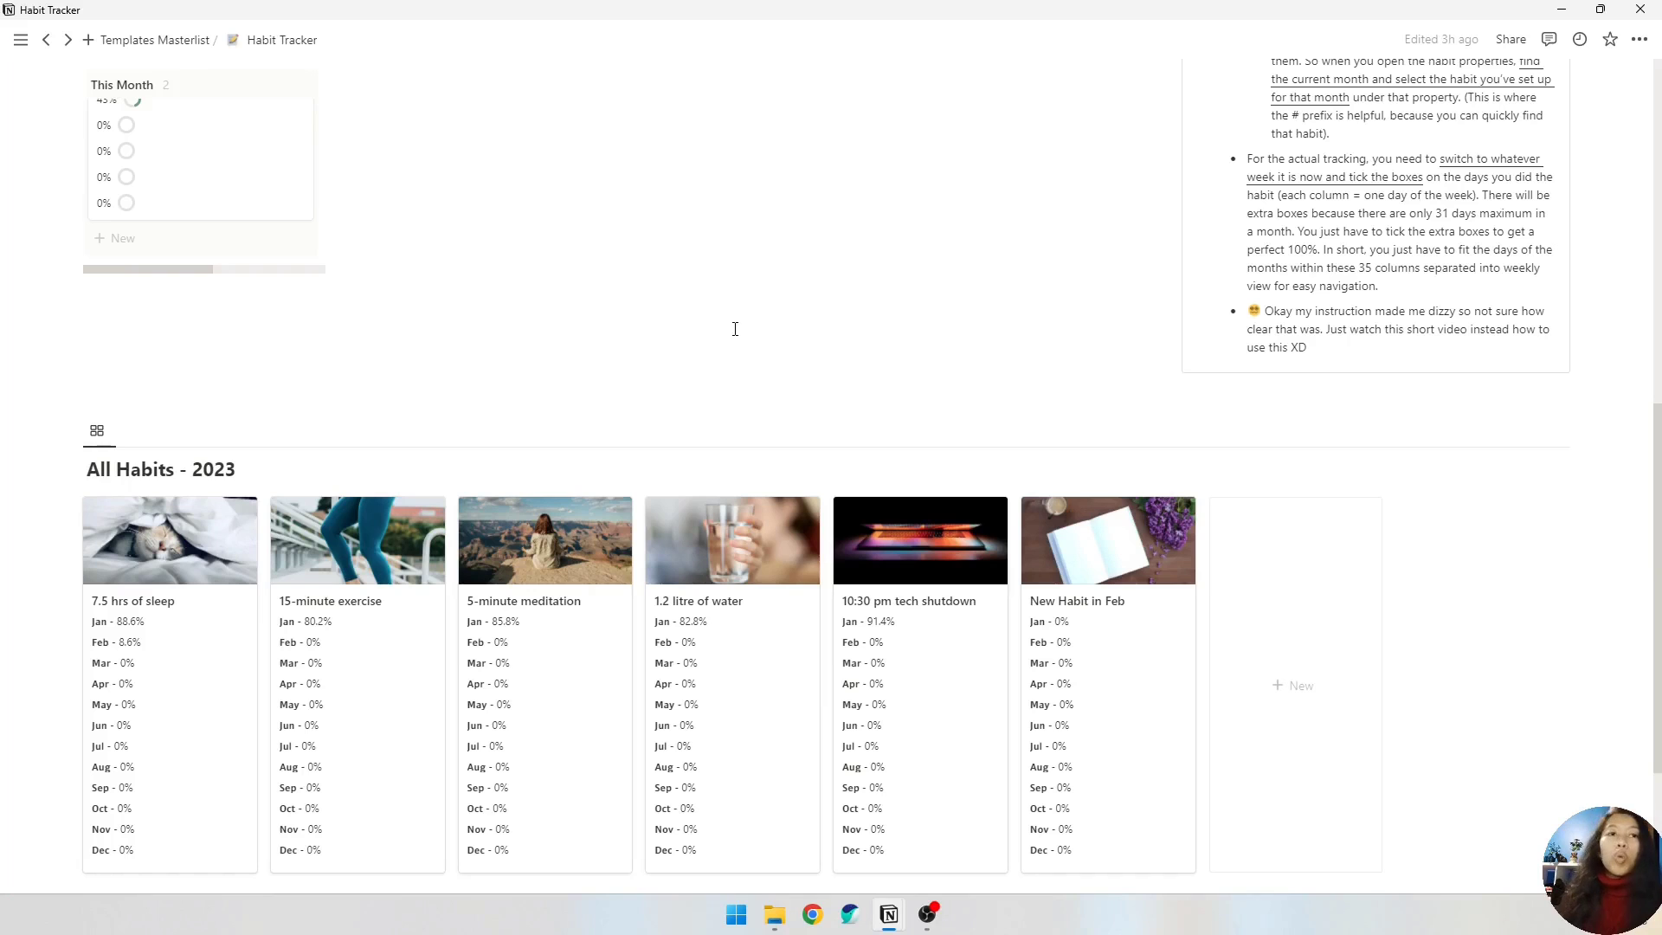
scroll(725, 414, up, 9)
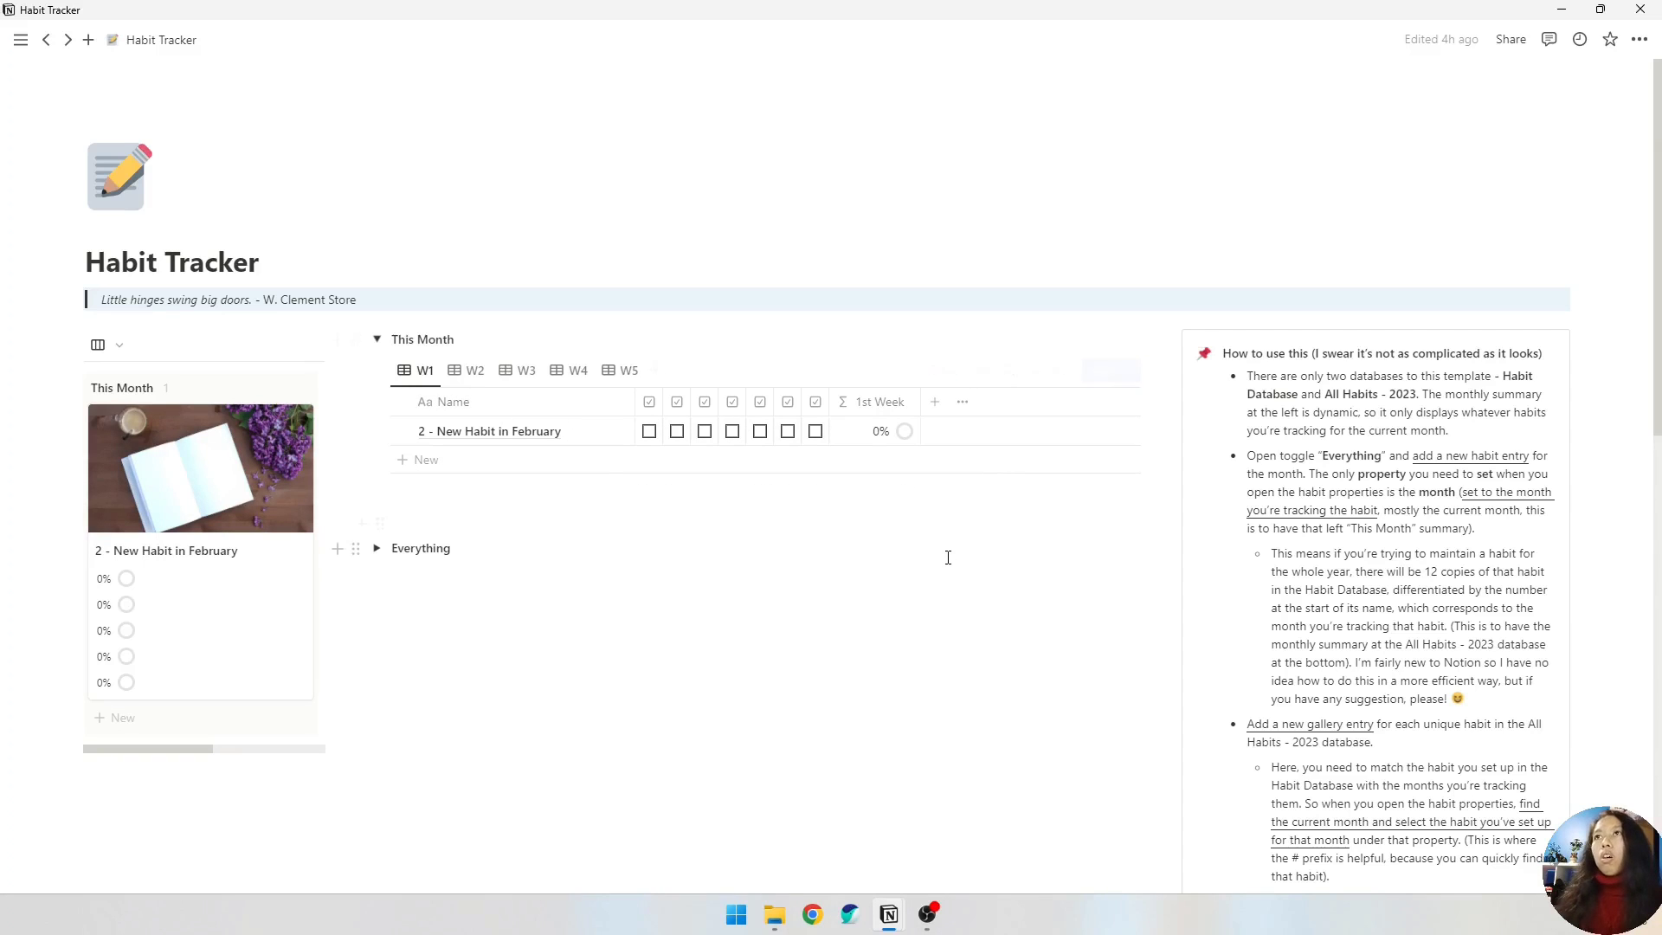
- Look over the clean Habit Tracker template down to its All Habits - 2023 gallery
scroll(703, 578, down, 4)
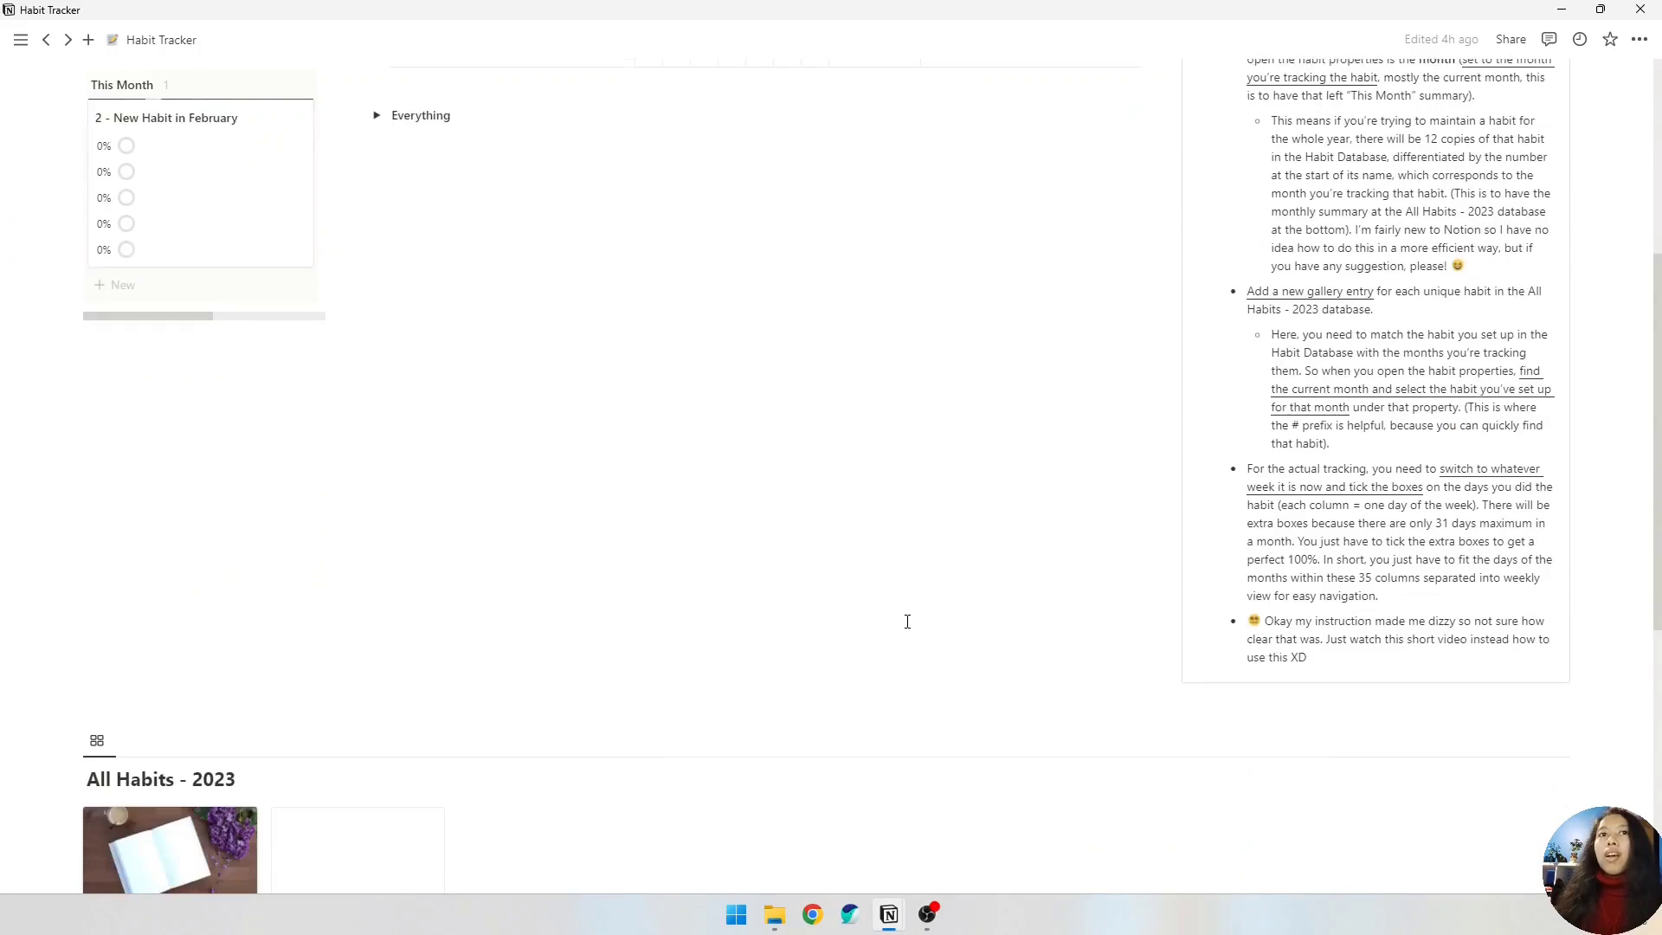
scroll(907, 621, down, 2)
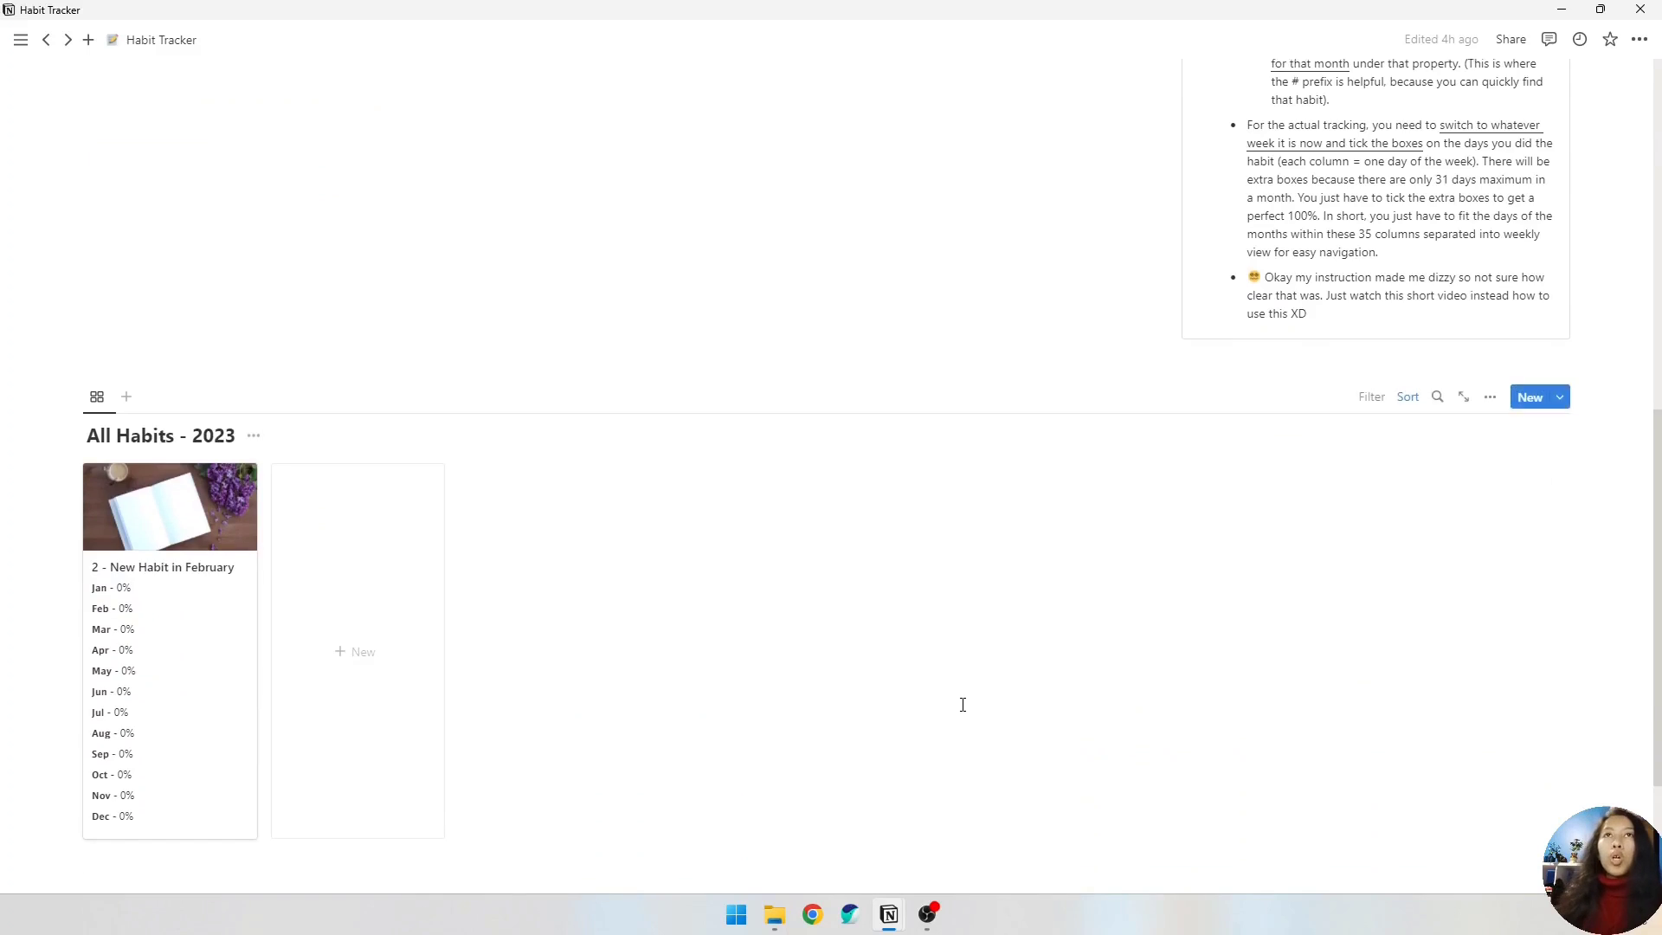
scroll(960, 701, up, 9)
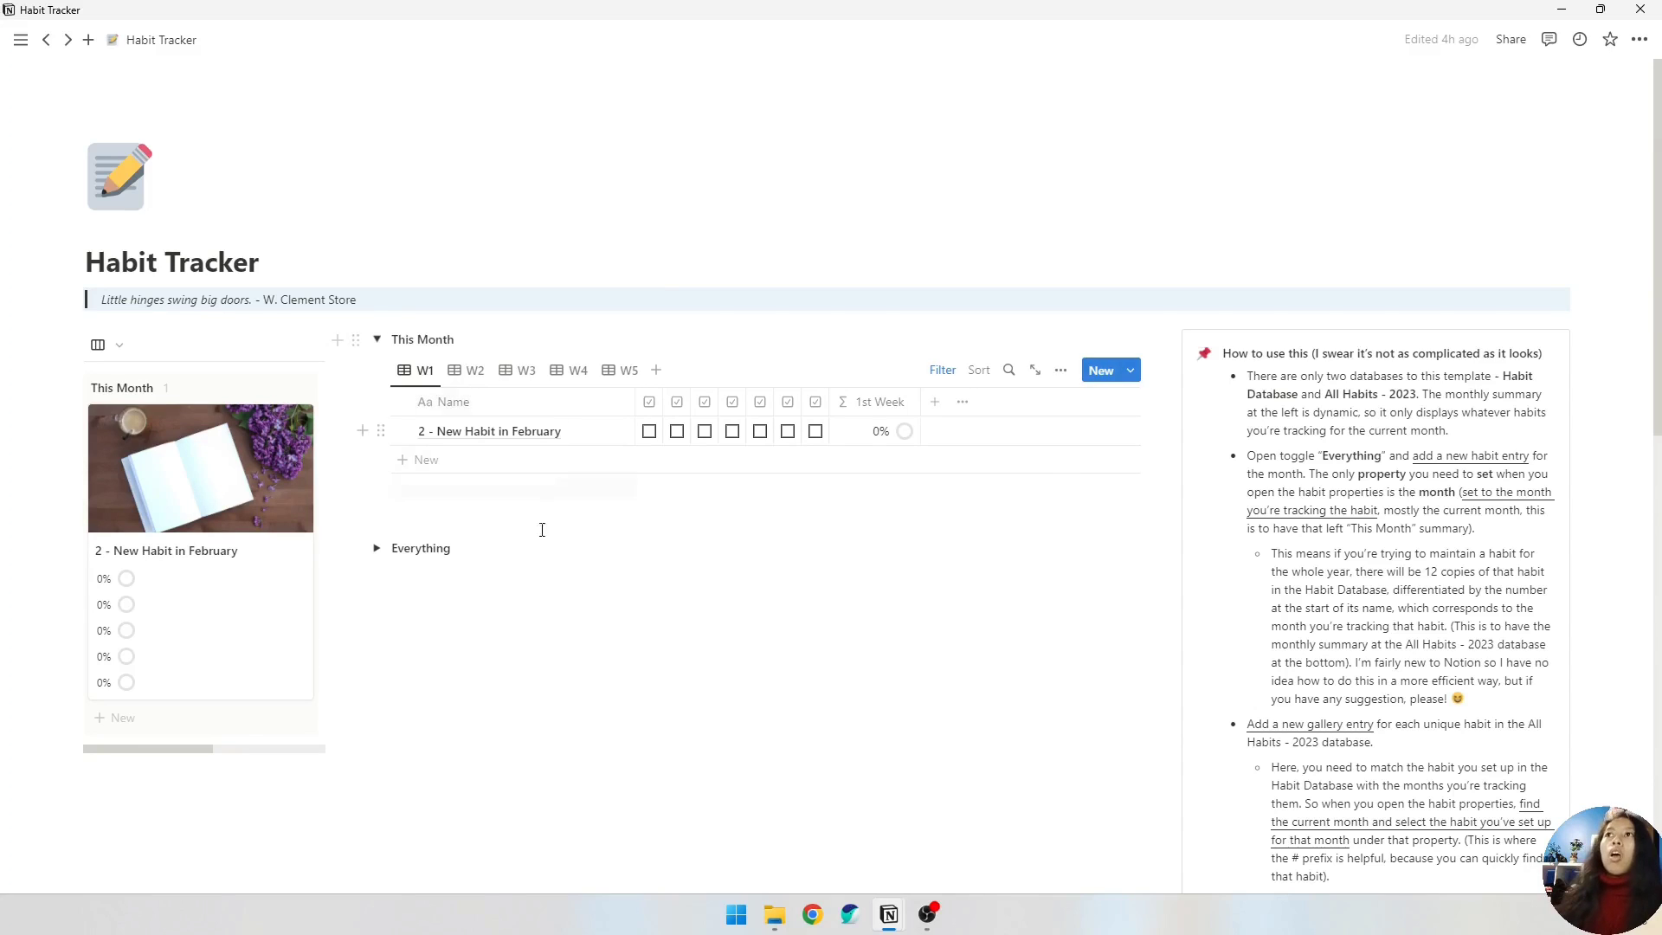
- Expand the Everything toggle and add a habit entry named "2 - 5 new Korean vocab" to its table
click(377, 547)
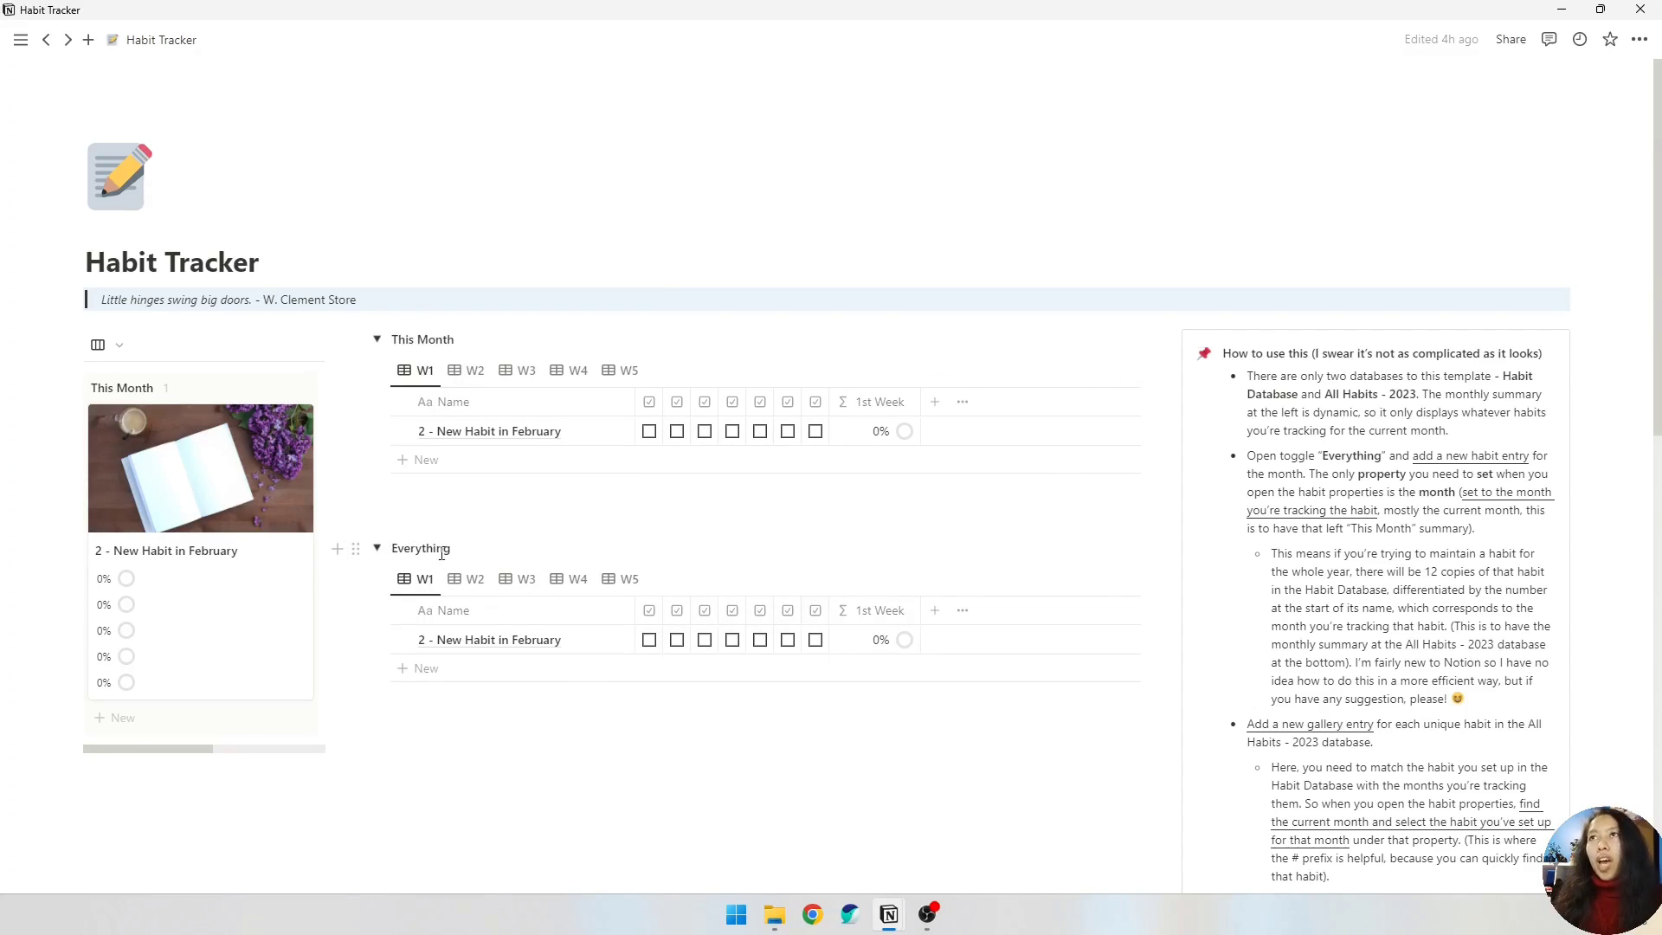
click(444, 678)
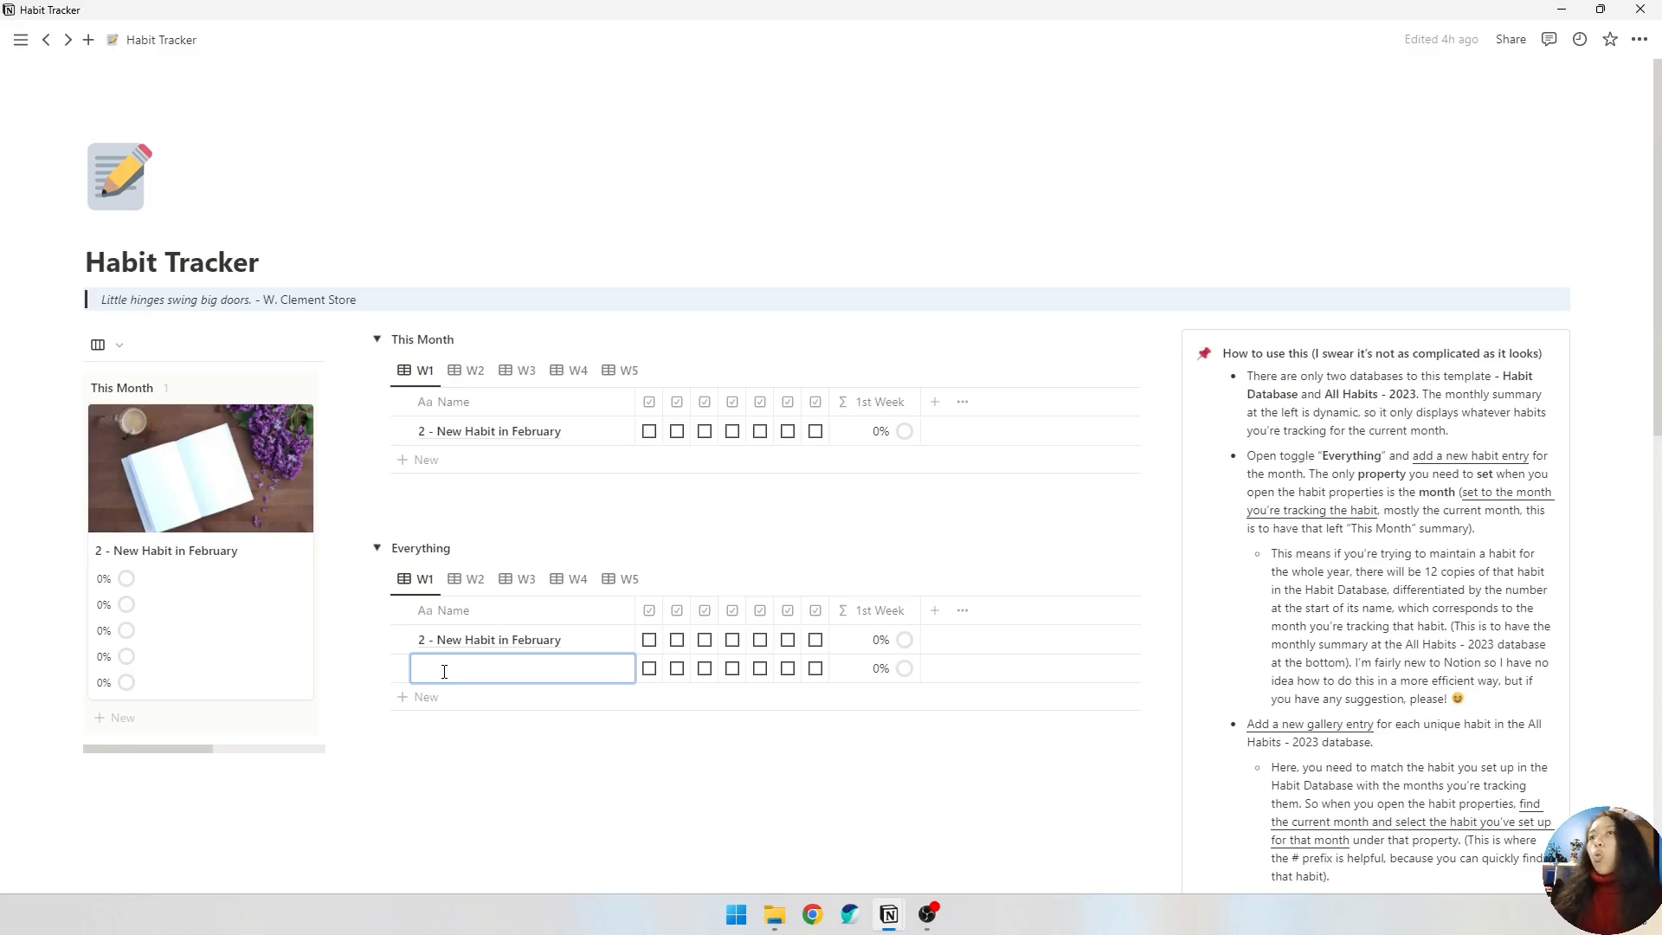
text(2 -)
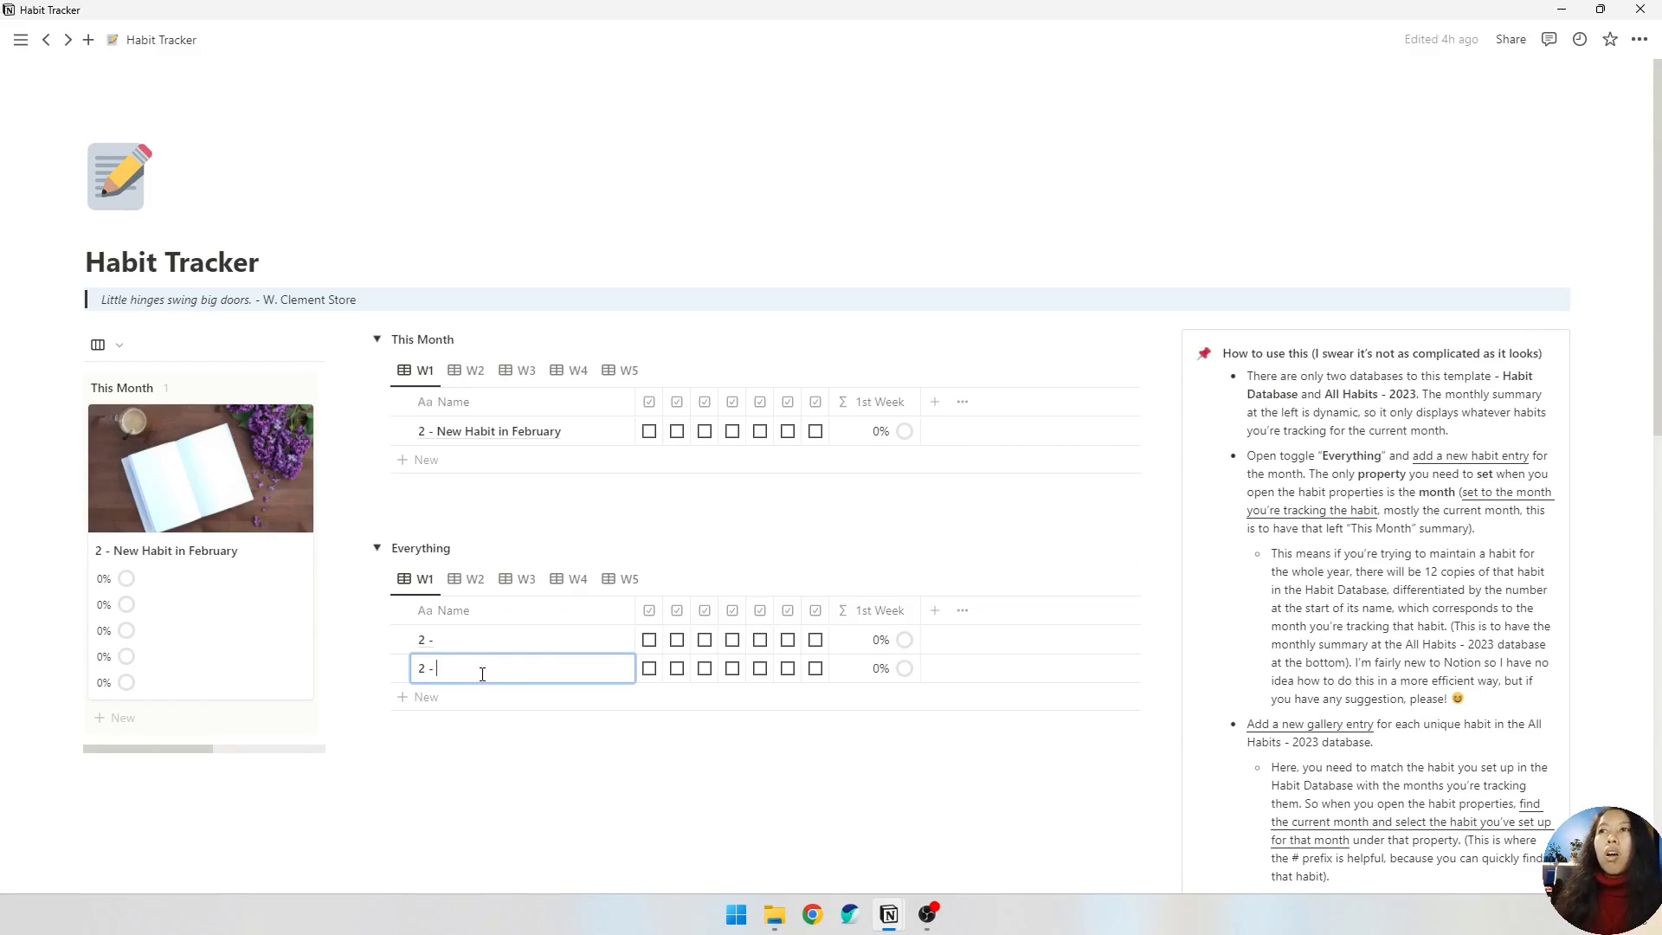
text(5)
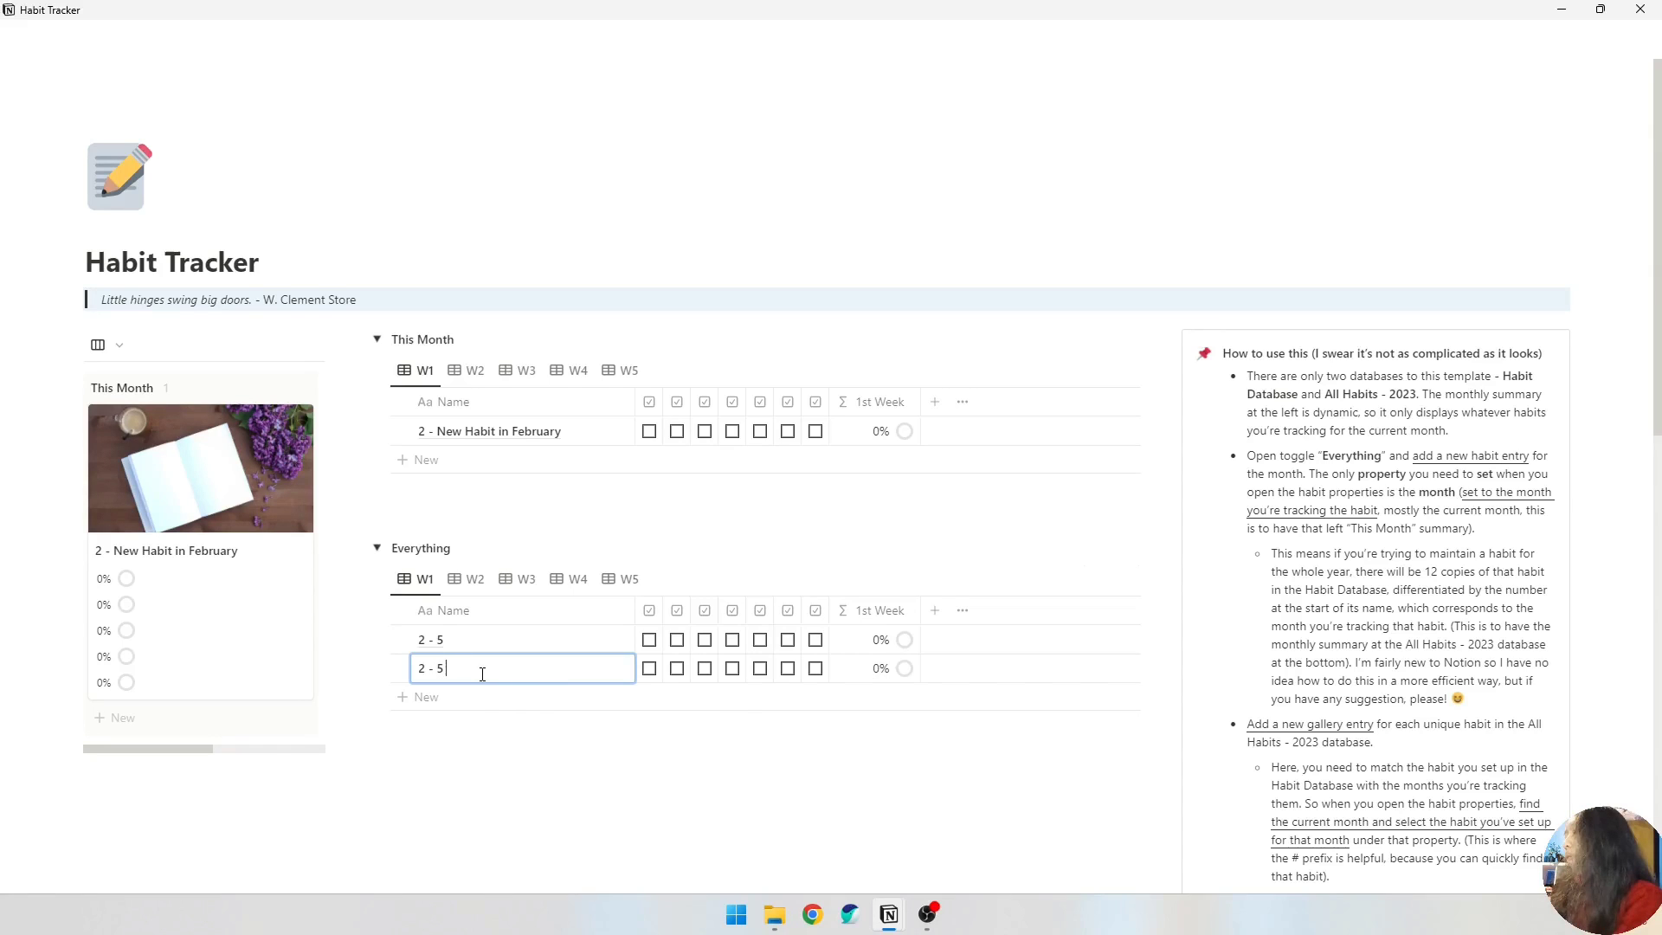
text( new Korean vocab)
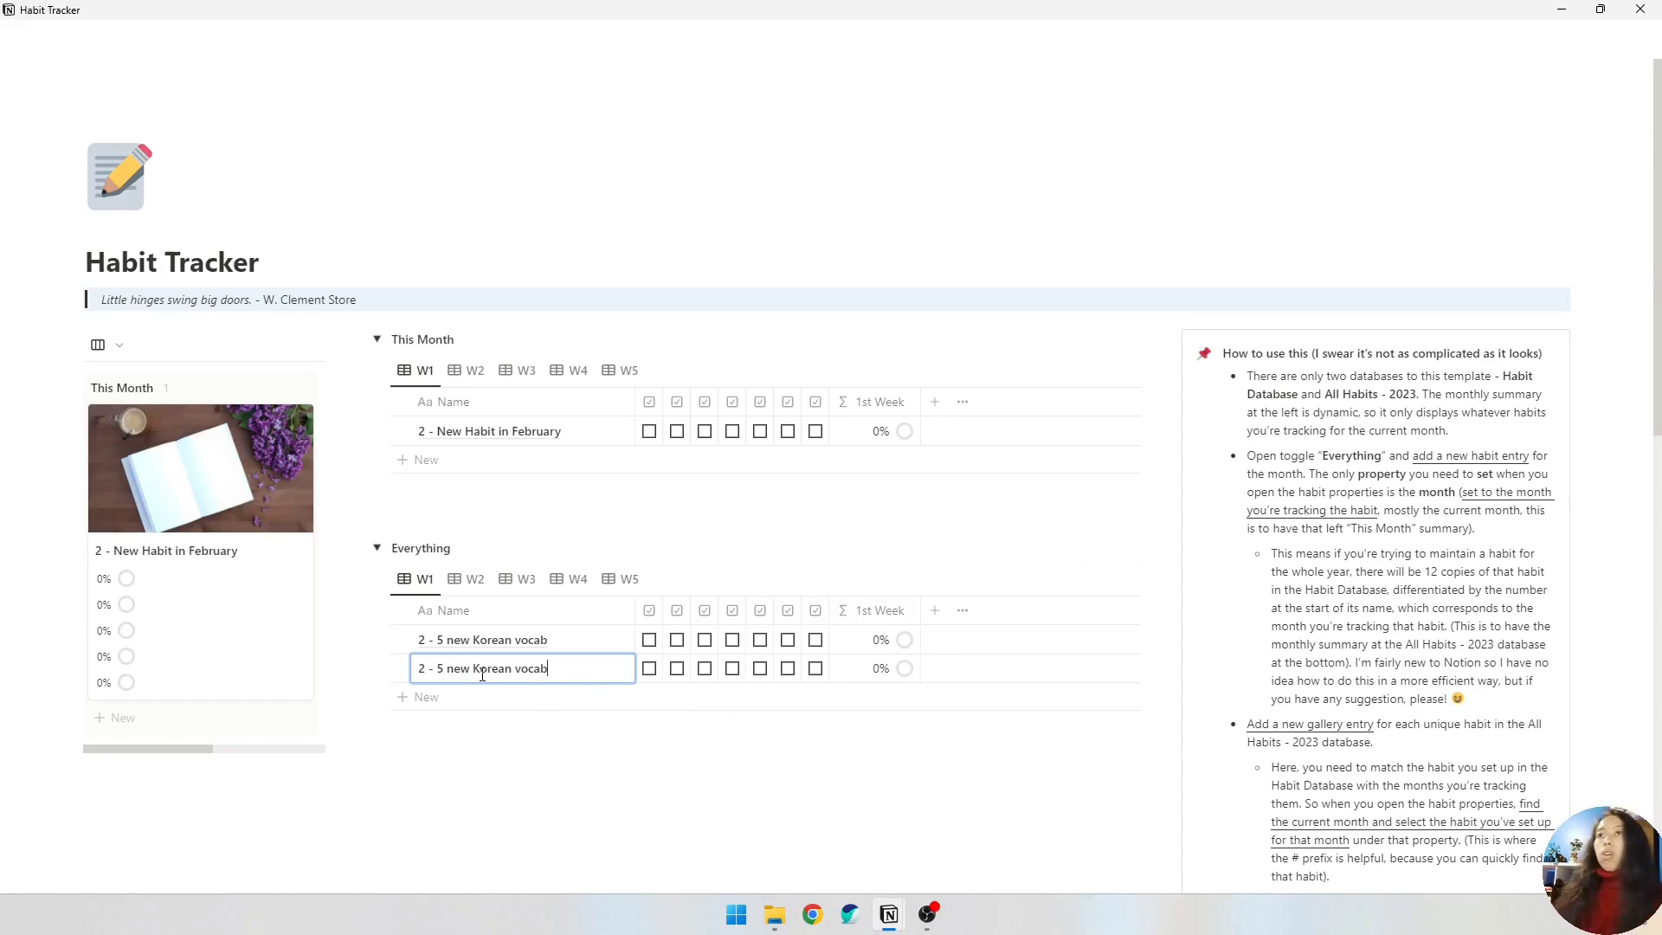
key(Return)
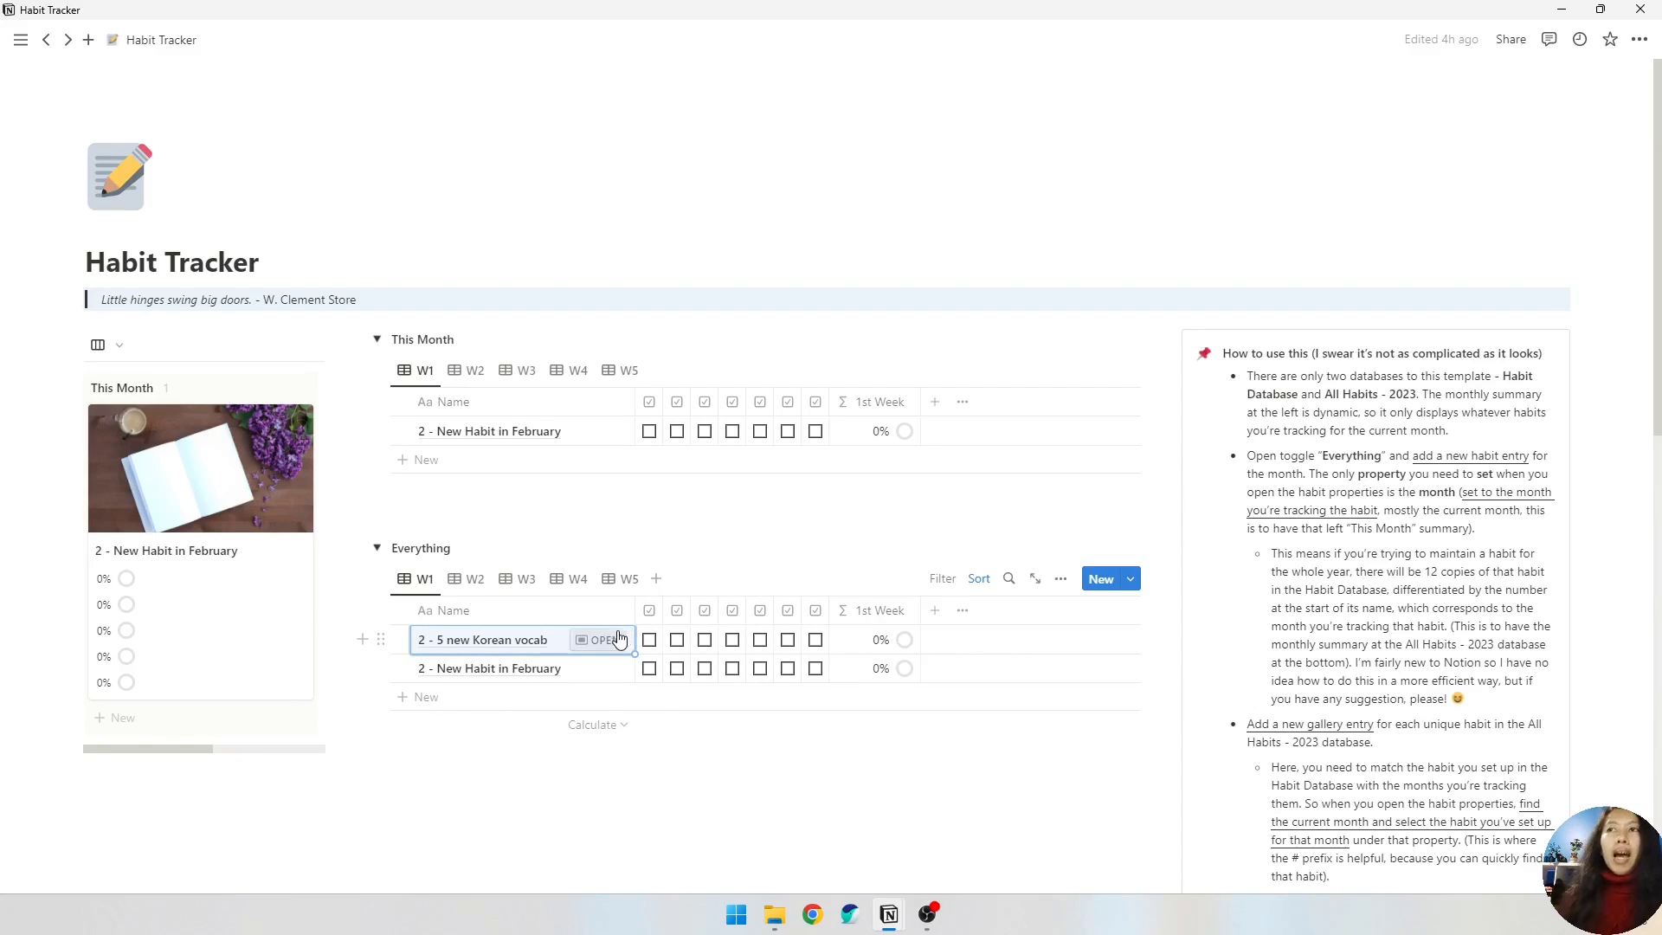
- Open the "2 - 5 new Korean vocab" entry and set its Month to February 1, 2023 through February 28, 2023
click(604, 639)
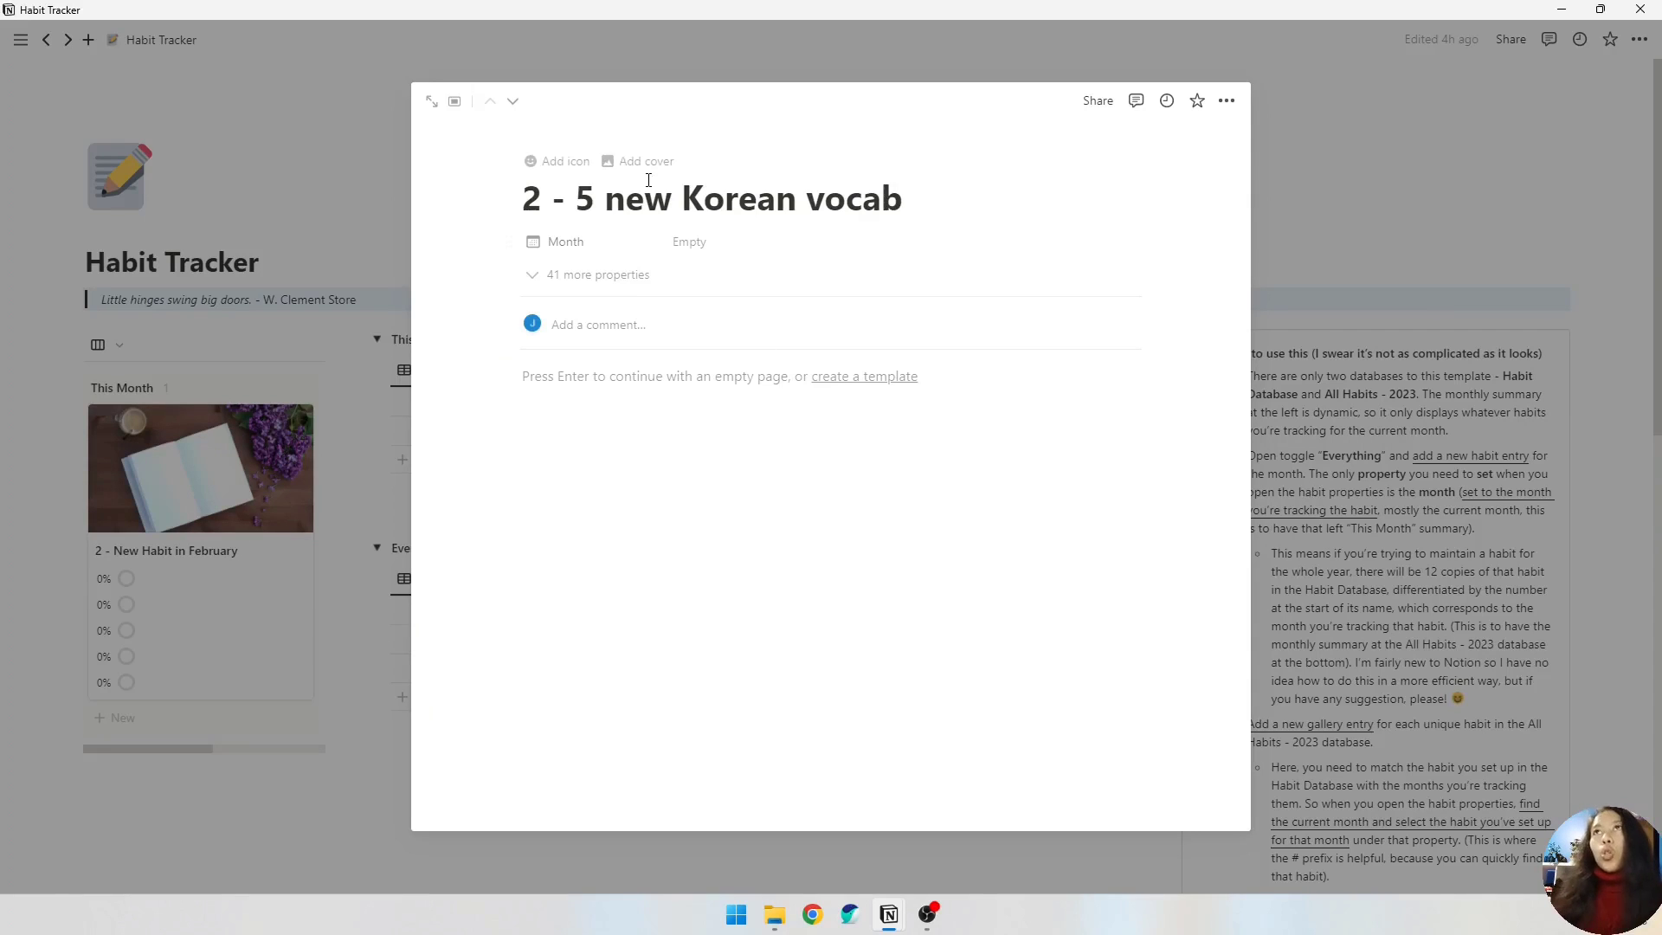
click(724, 246)
click(780, 370)
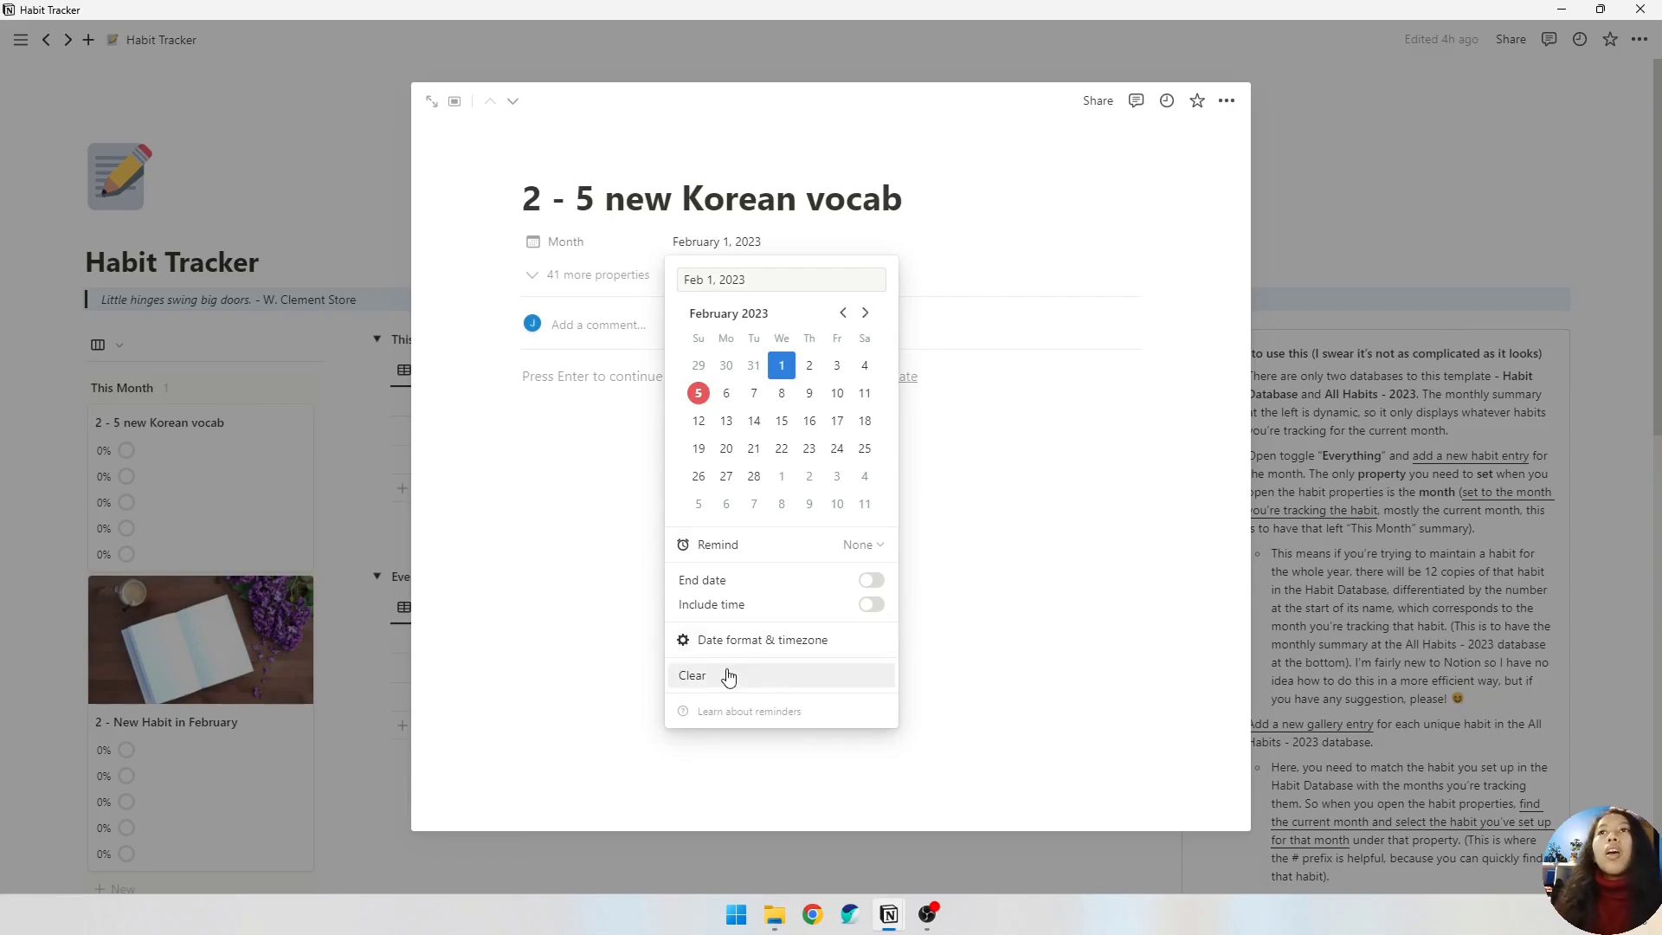
click(883, 592)
click(753, 476)
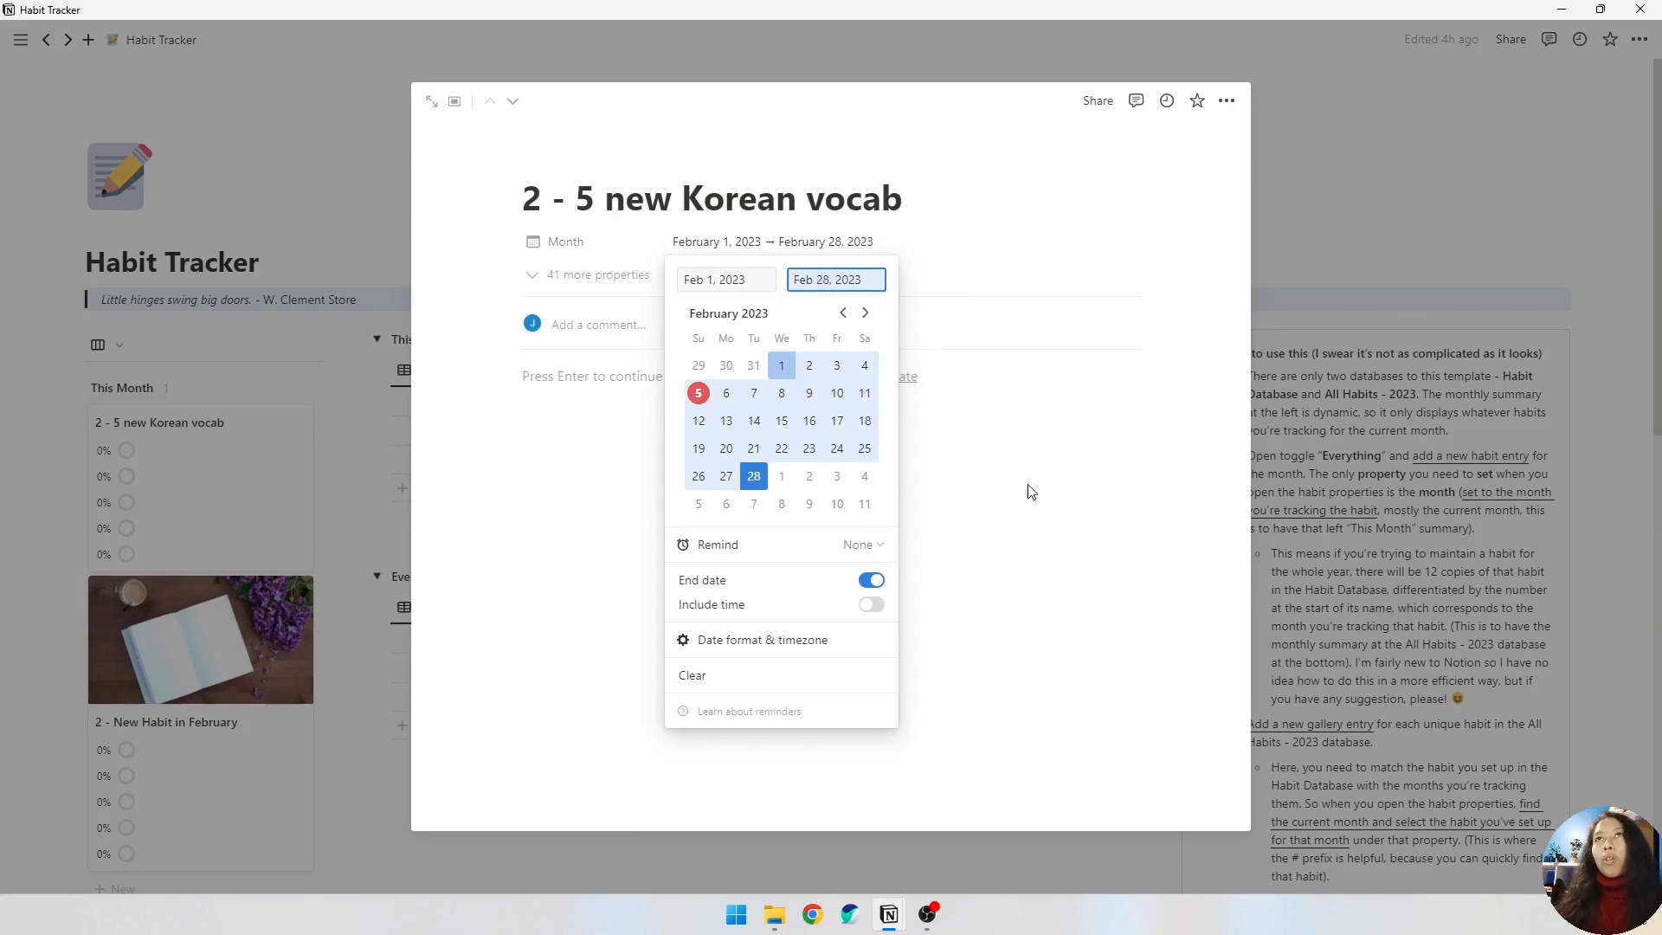
click(658, 159)
- Give the "2 - 5 new Korean vocab" page an Unsplash cover of Korean letter tiles found by searching "korean", and close the page
click(658, 159)
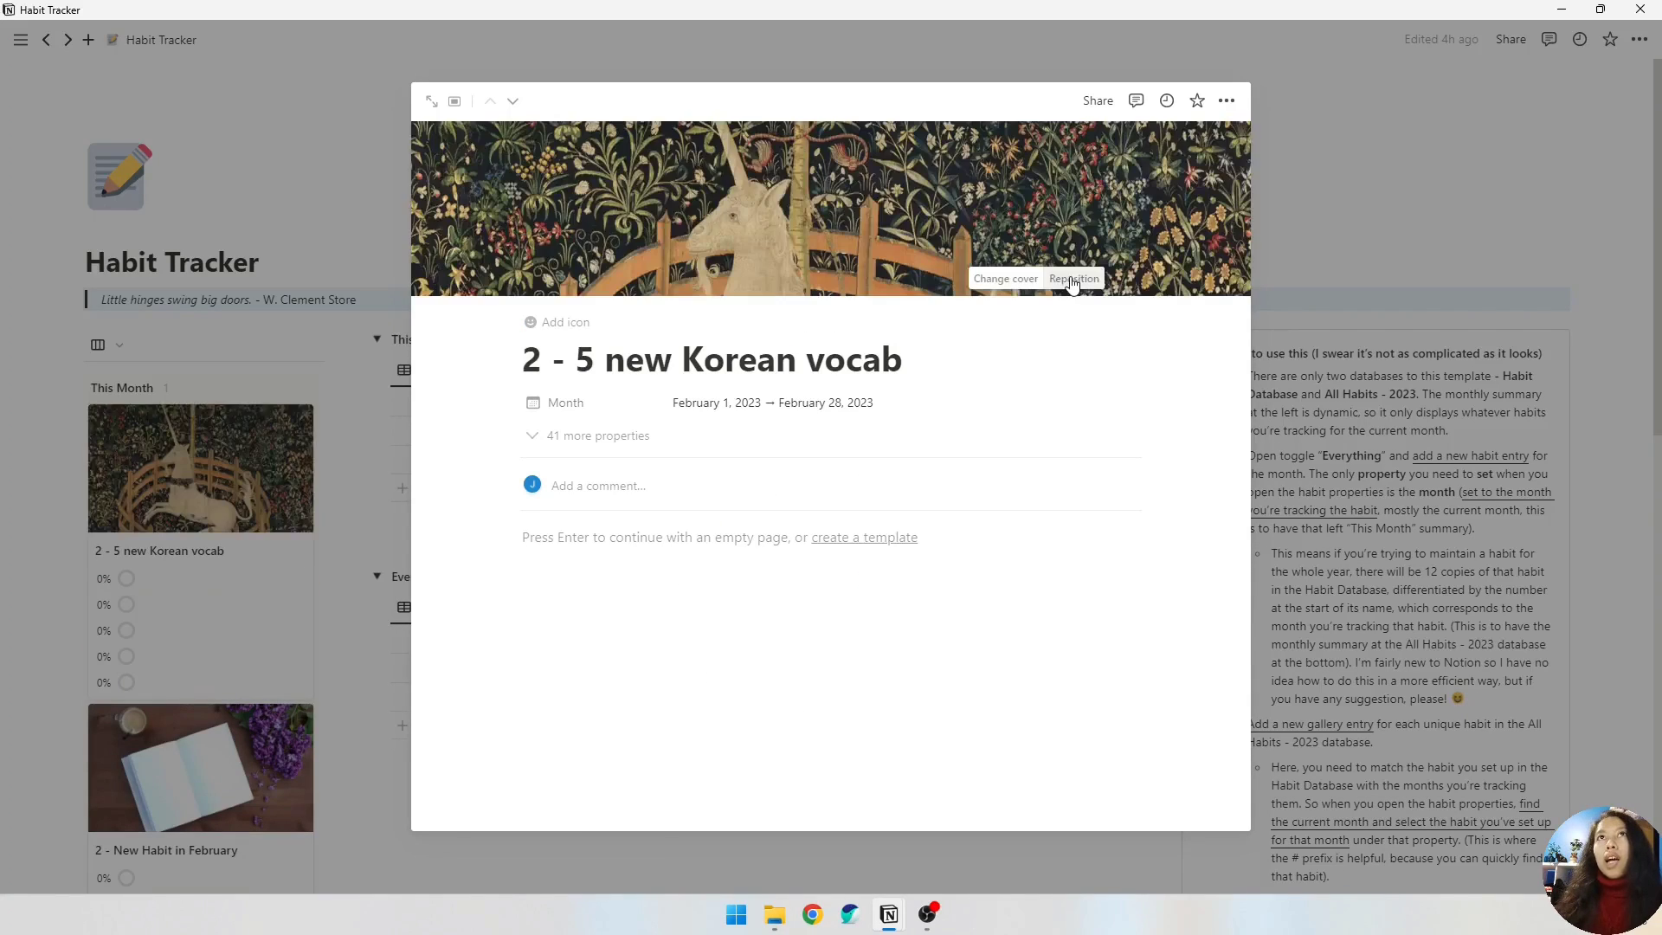
click(1006, 279)
click(957, 310)
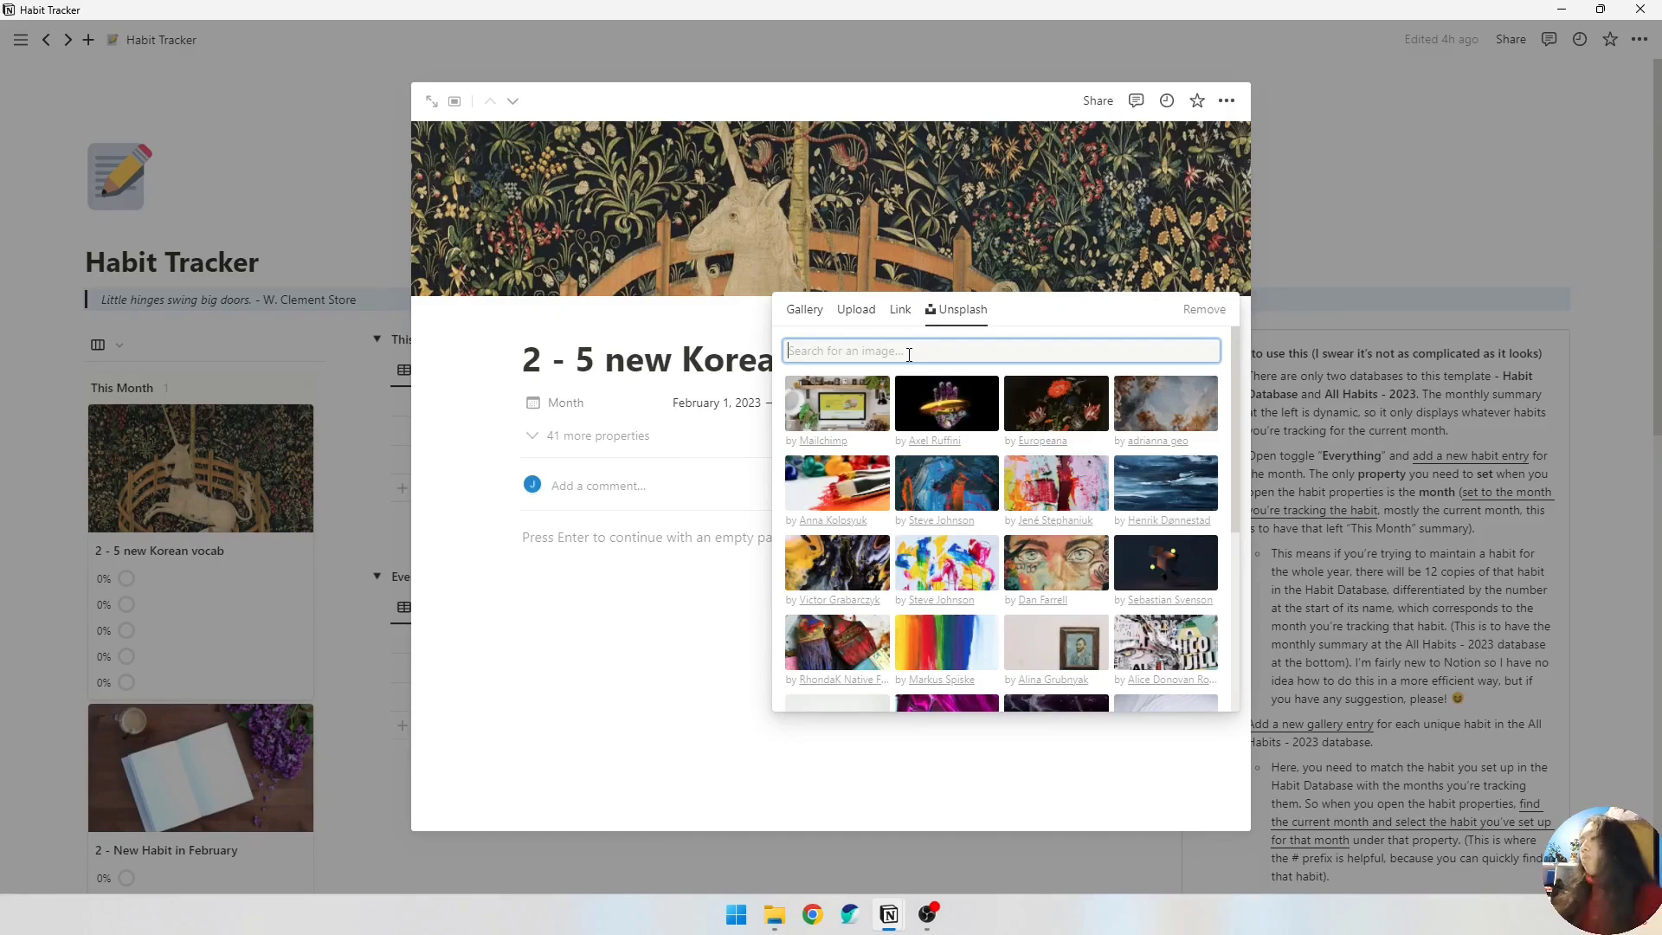
text(kroean)
key(ctrl+a)
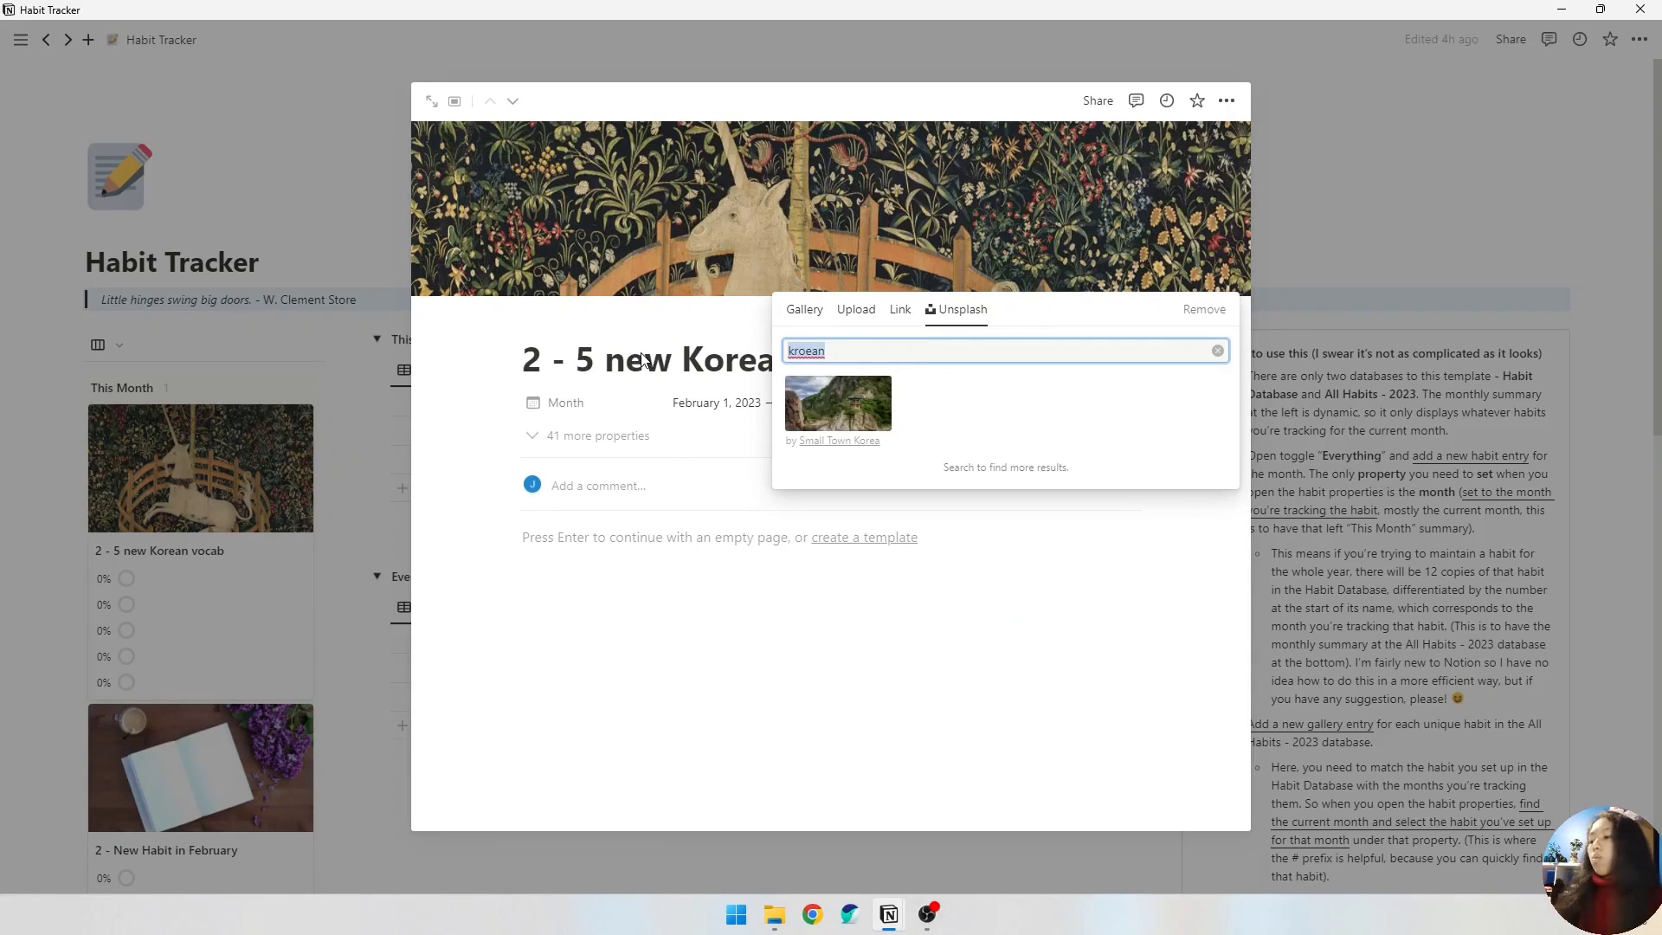
text(korean)
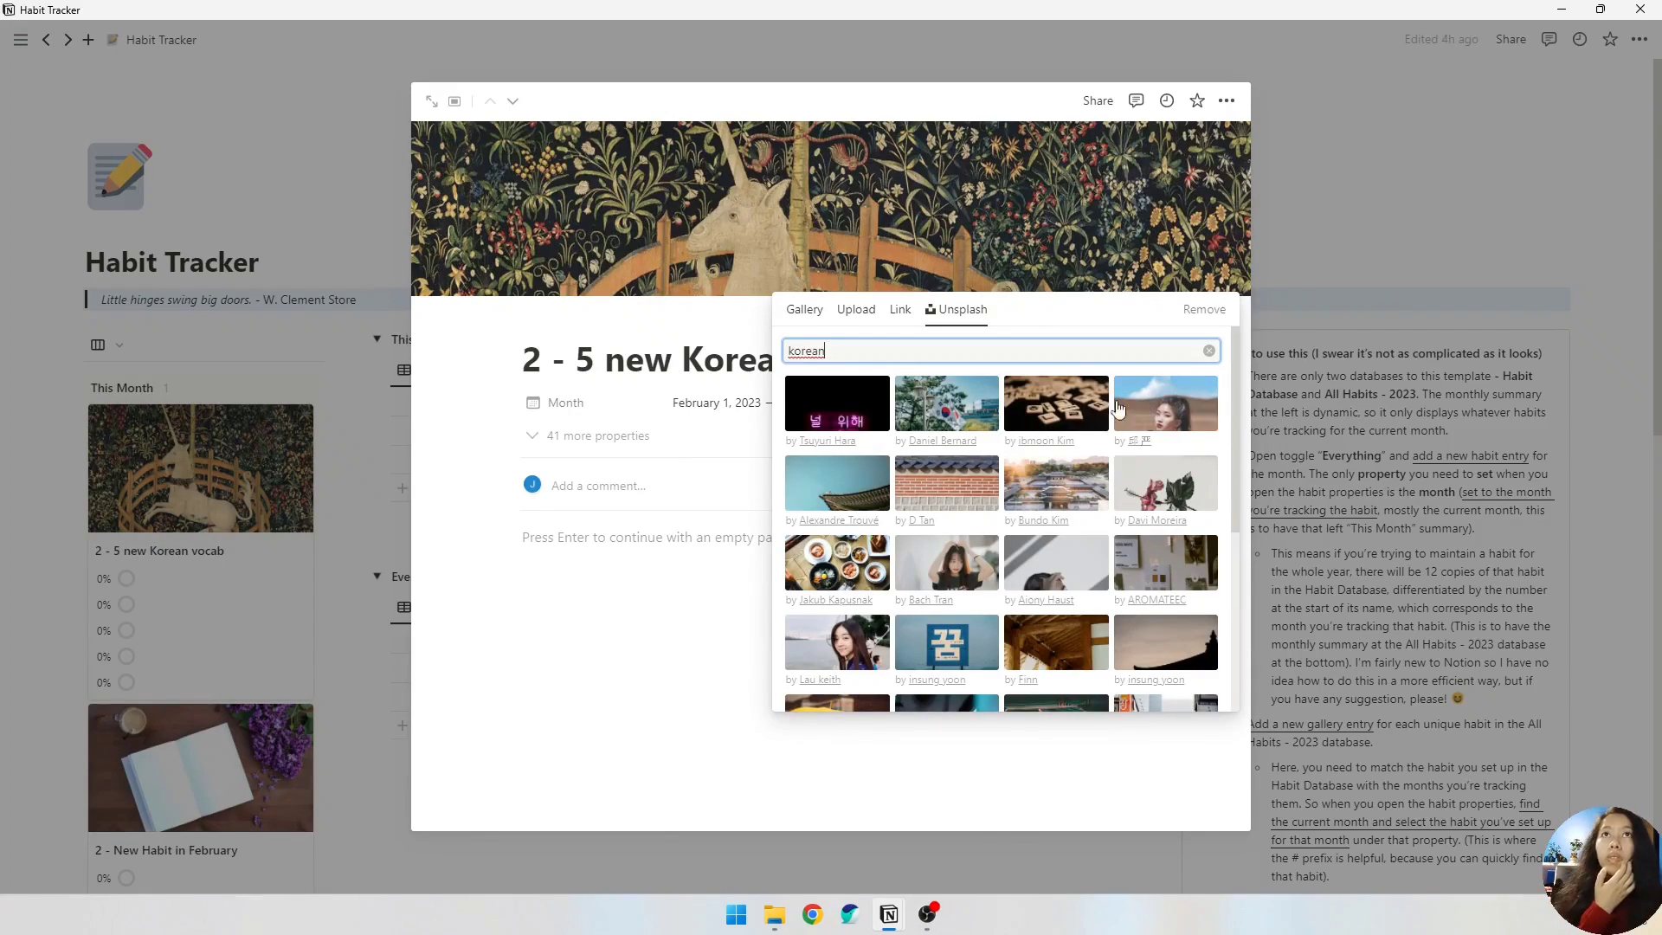
click(1116, 406)
click(1056, 403)
click(1395, 447)
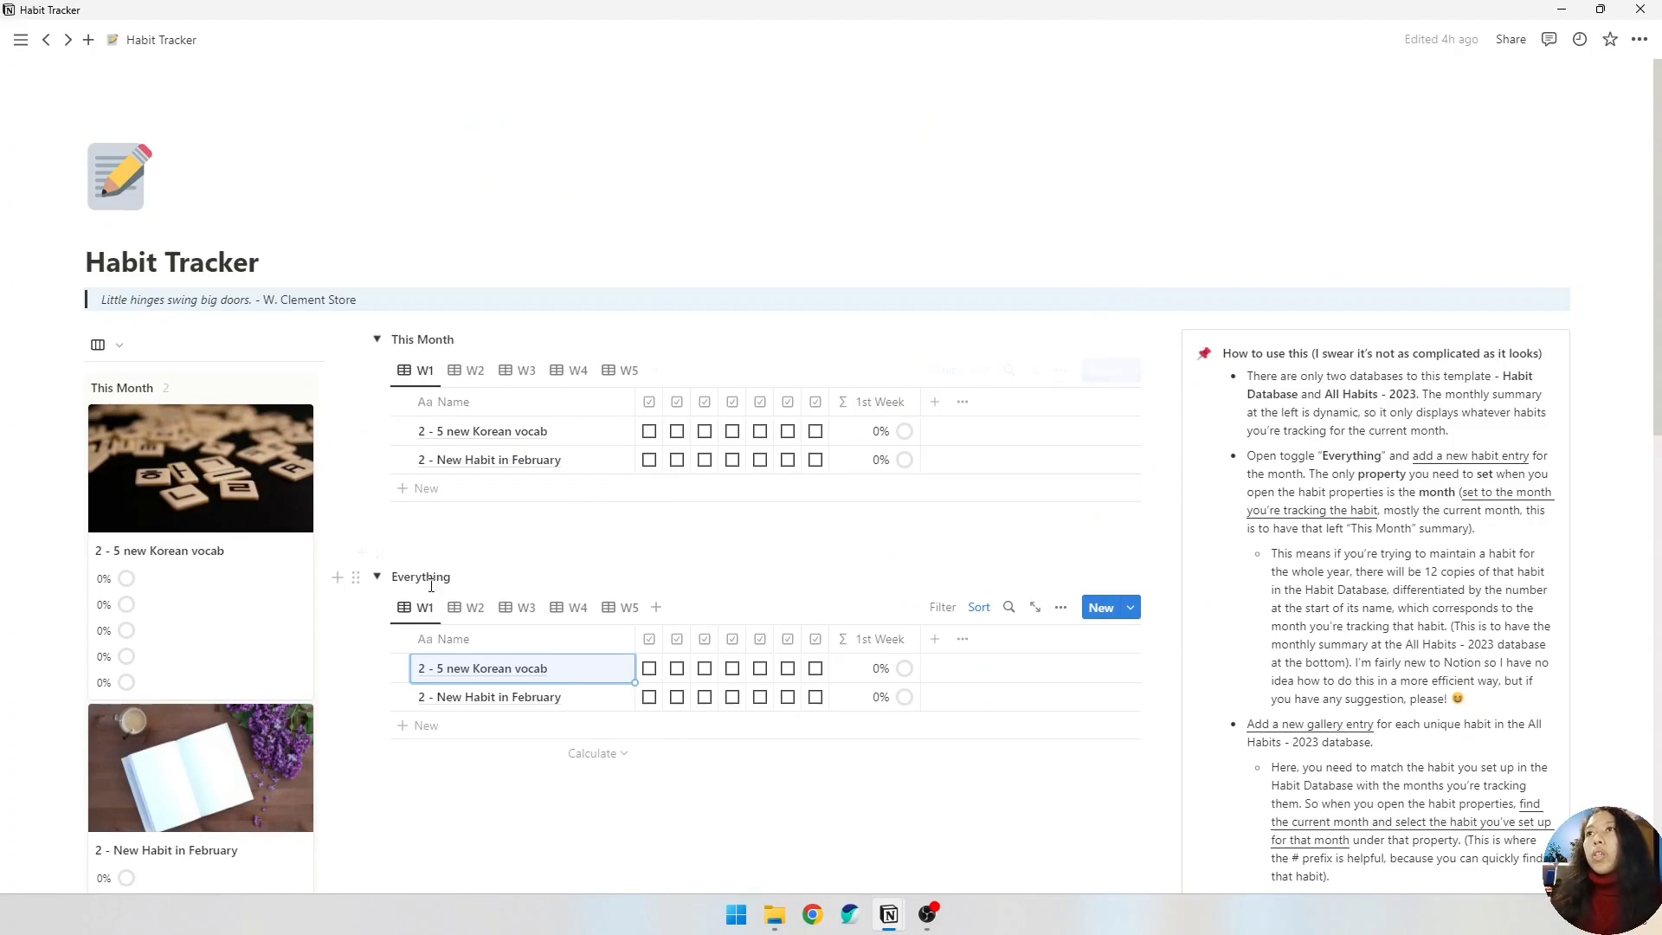
- Collapse the Everything toggle and tick the first four days of W1 for "2 - 5 new Korean vocab" under This Month
click(378, 580)
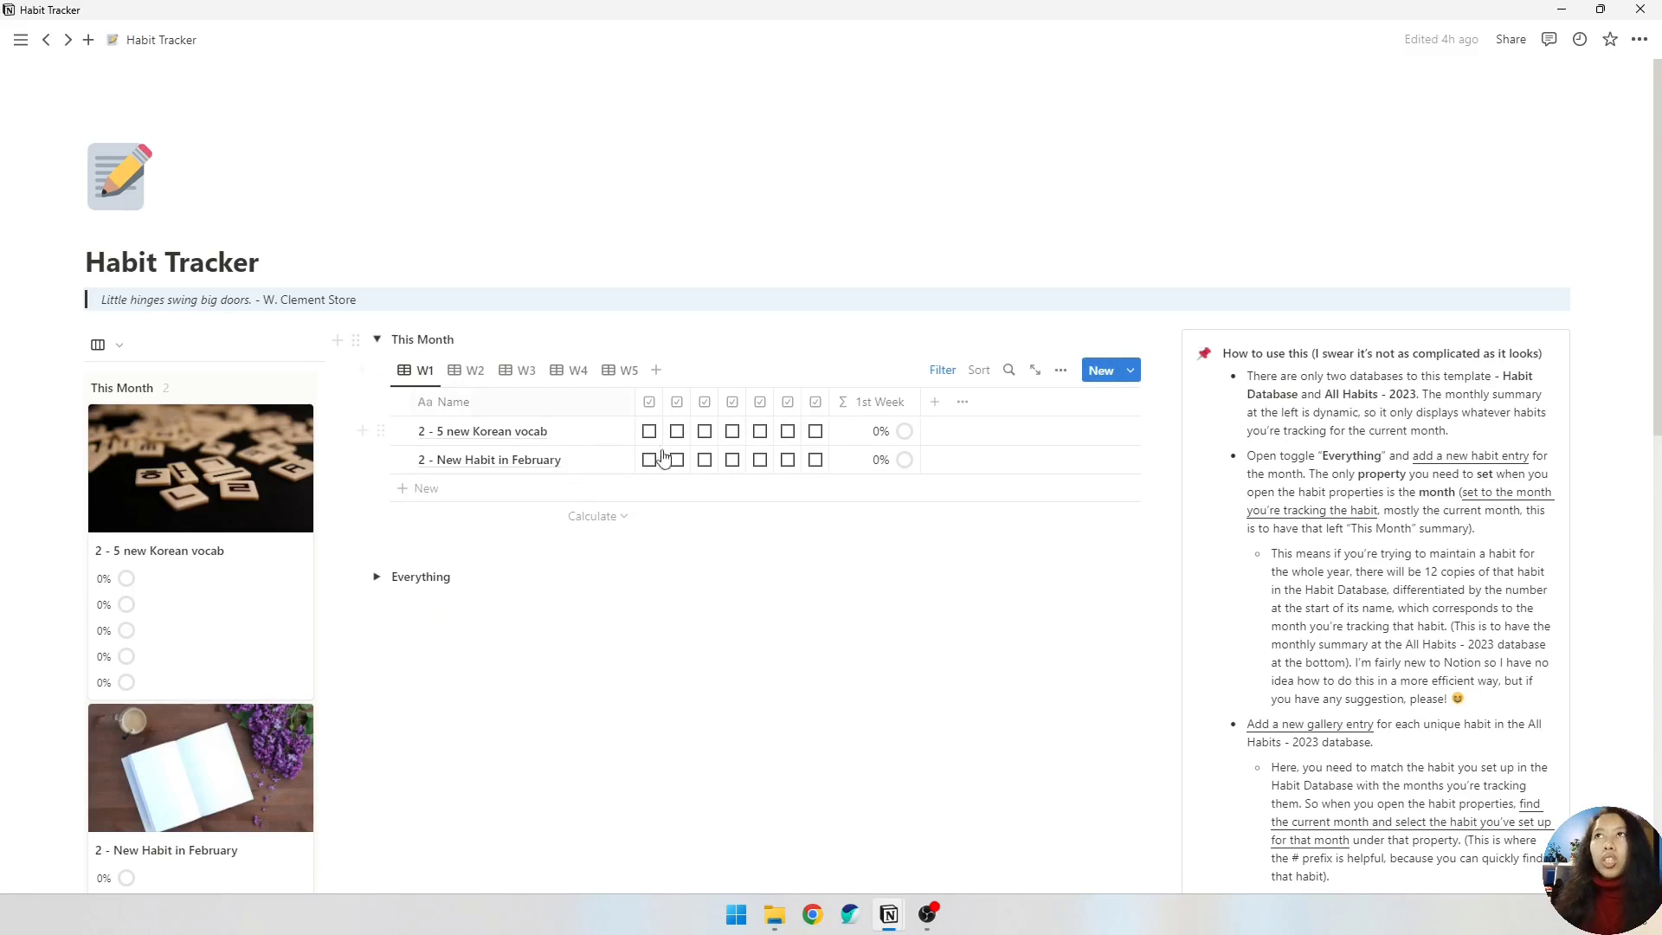
scroll(682, 386, down, 1)
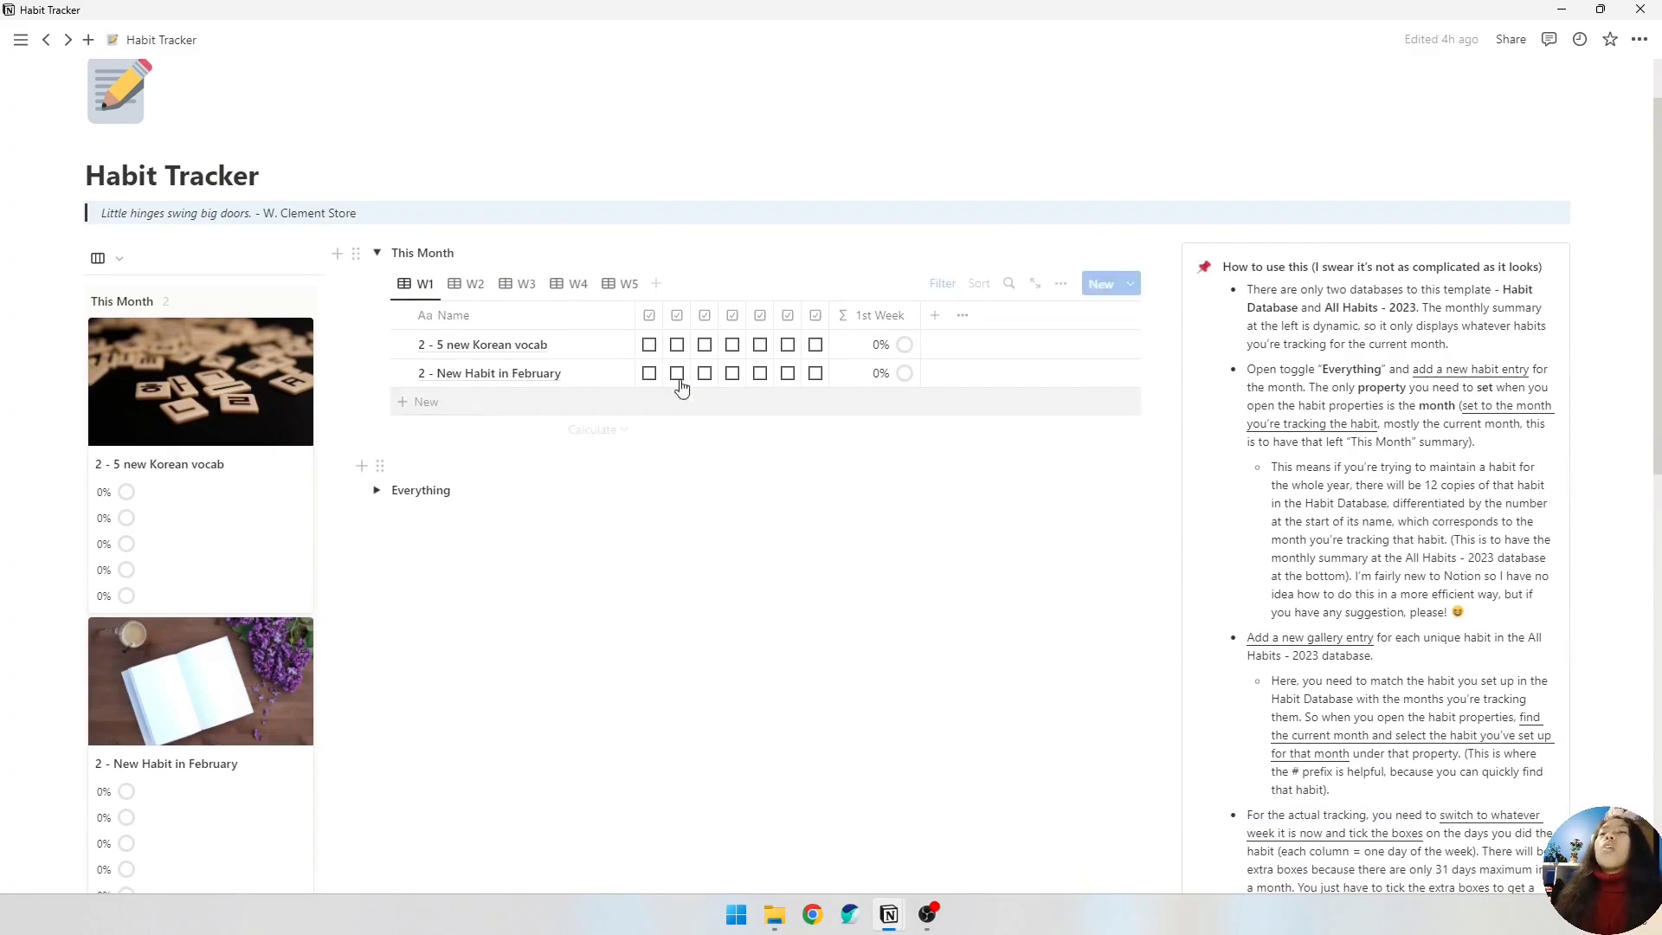
click(649, 344)
click(677, 344)
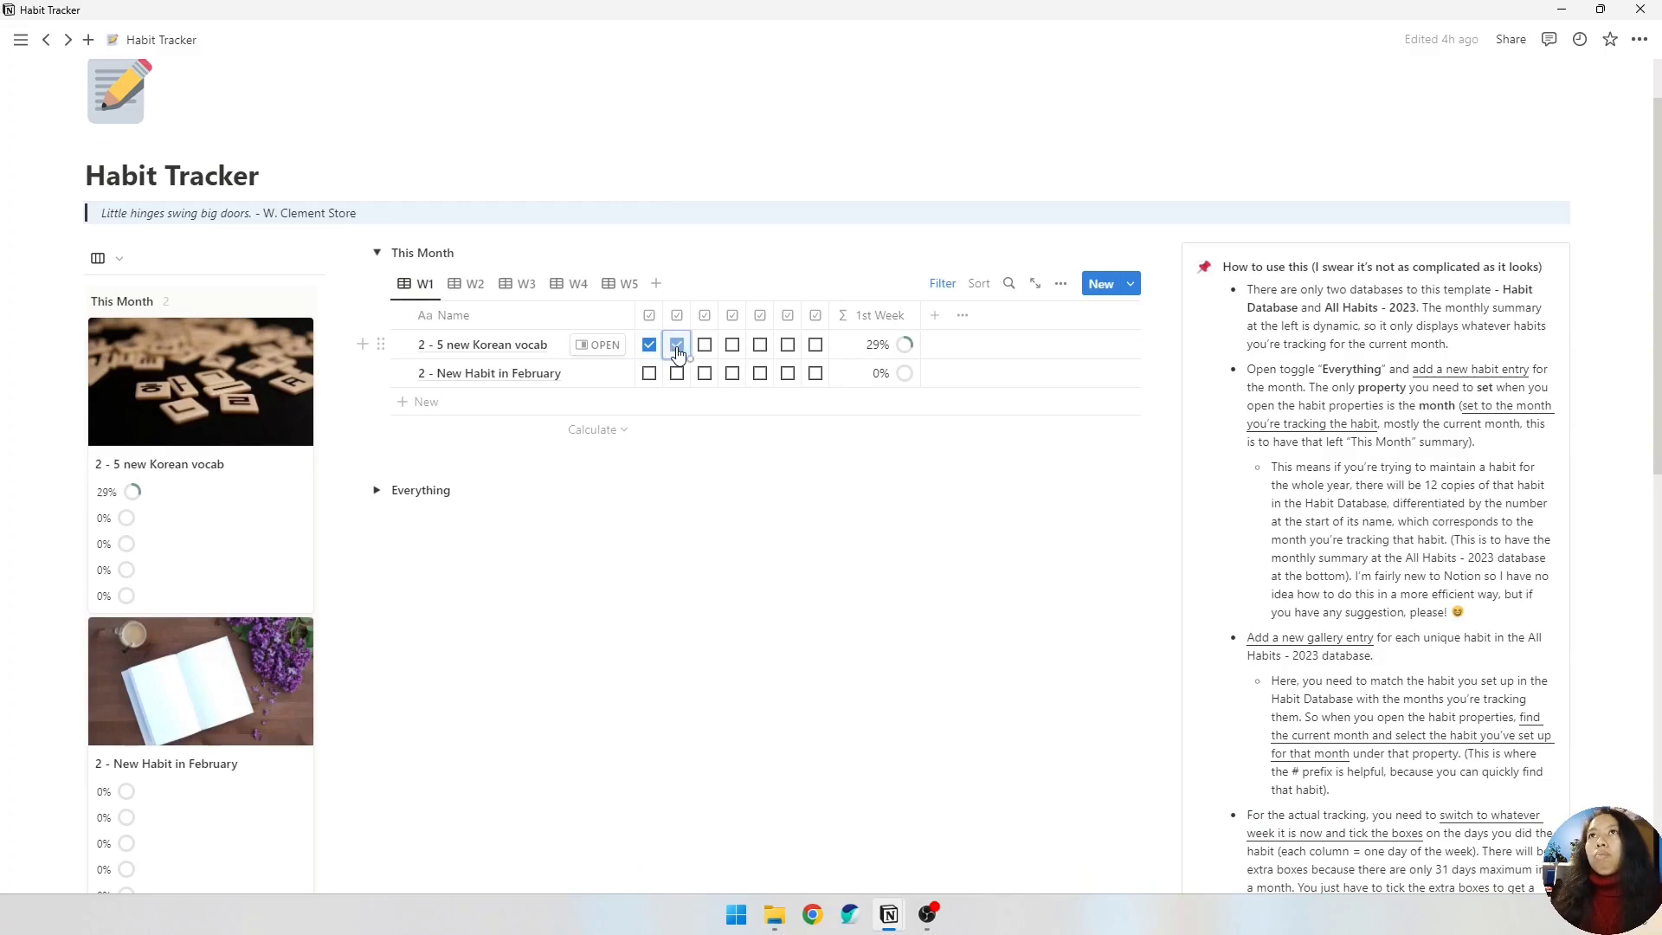
click(705, 344)
click(732, 345)
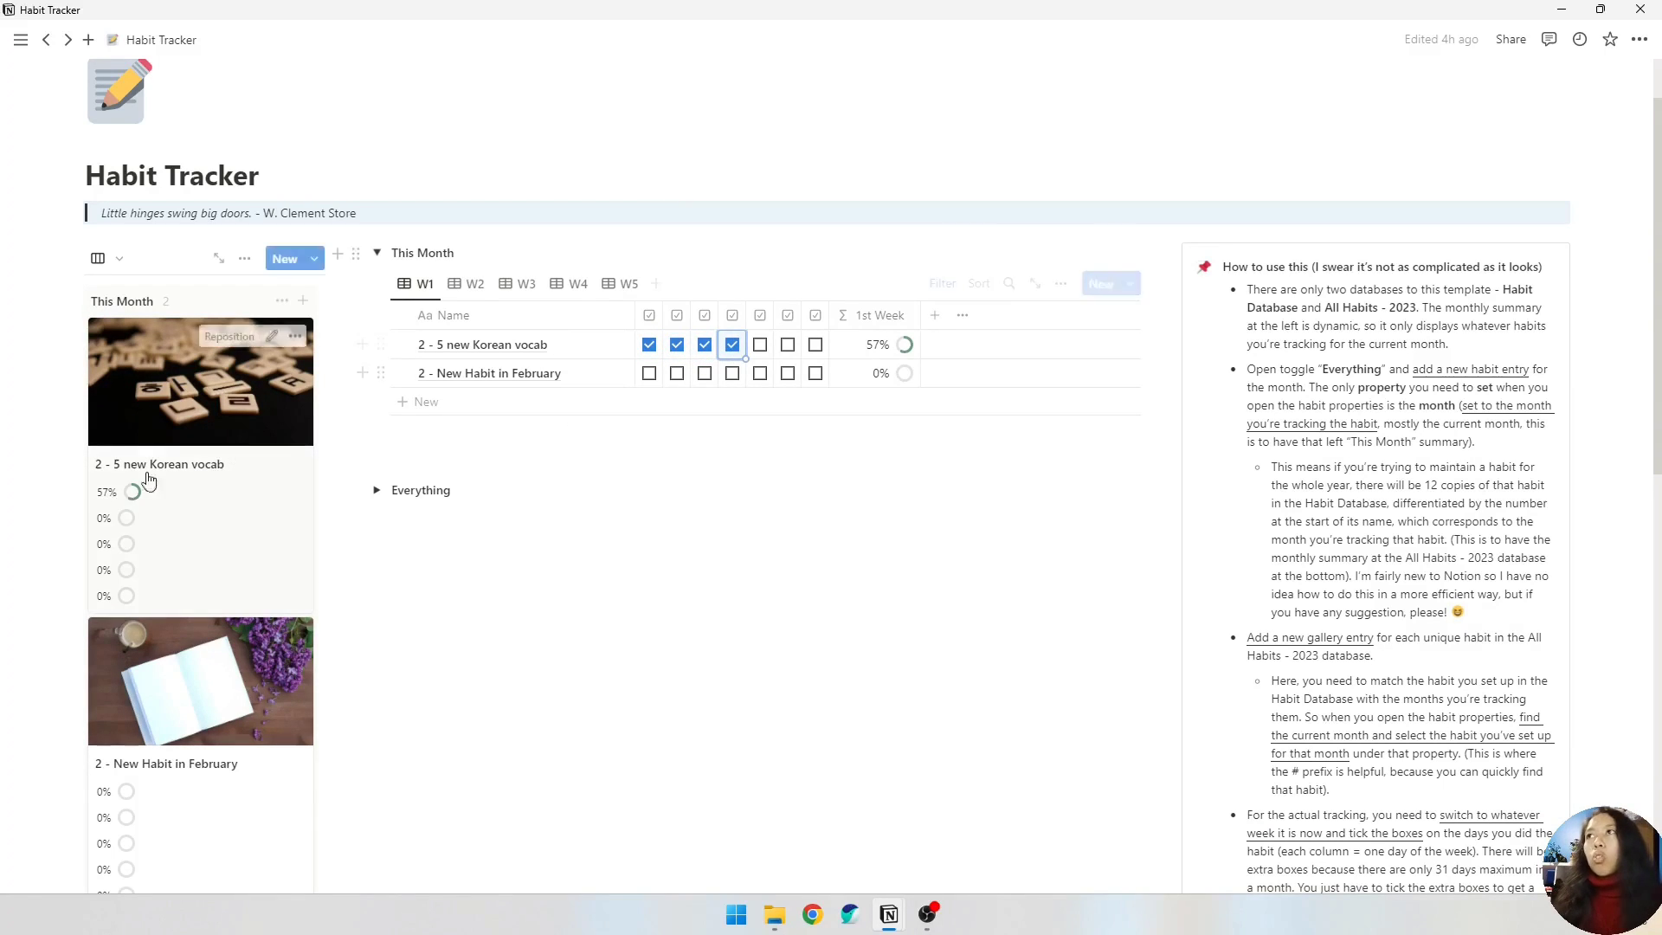
- Tick the first two days of W1 for "2 - New Habit in February" under This Month
scroll(148, 481, down, 1)
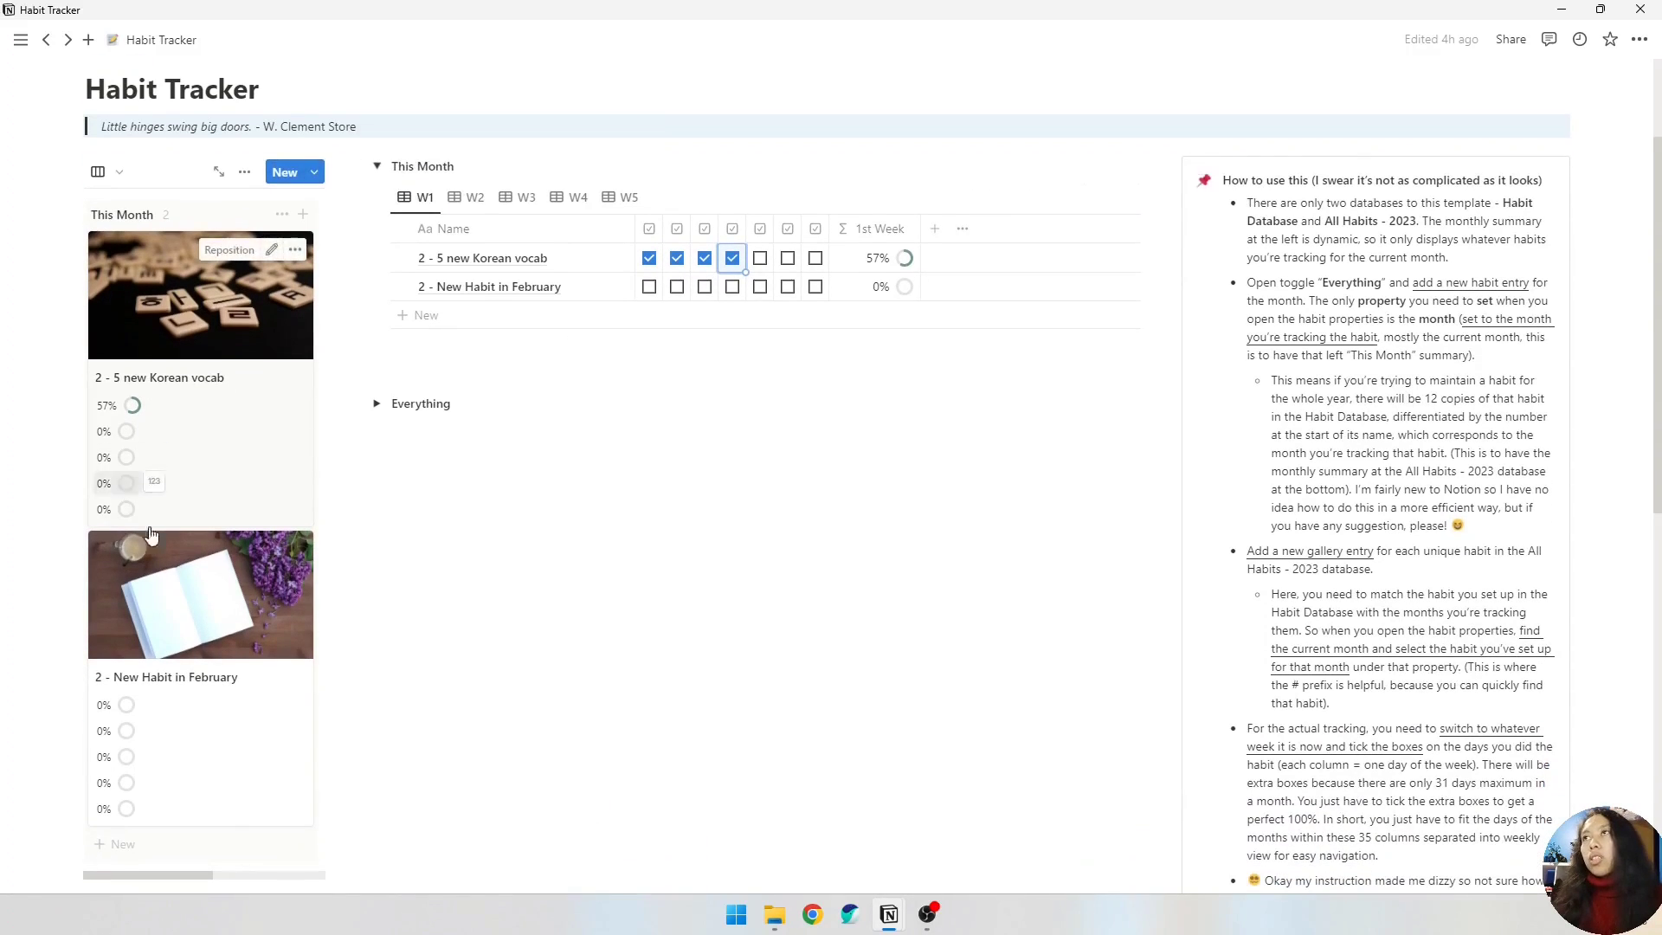
click(649, 286)
click(677, 287)
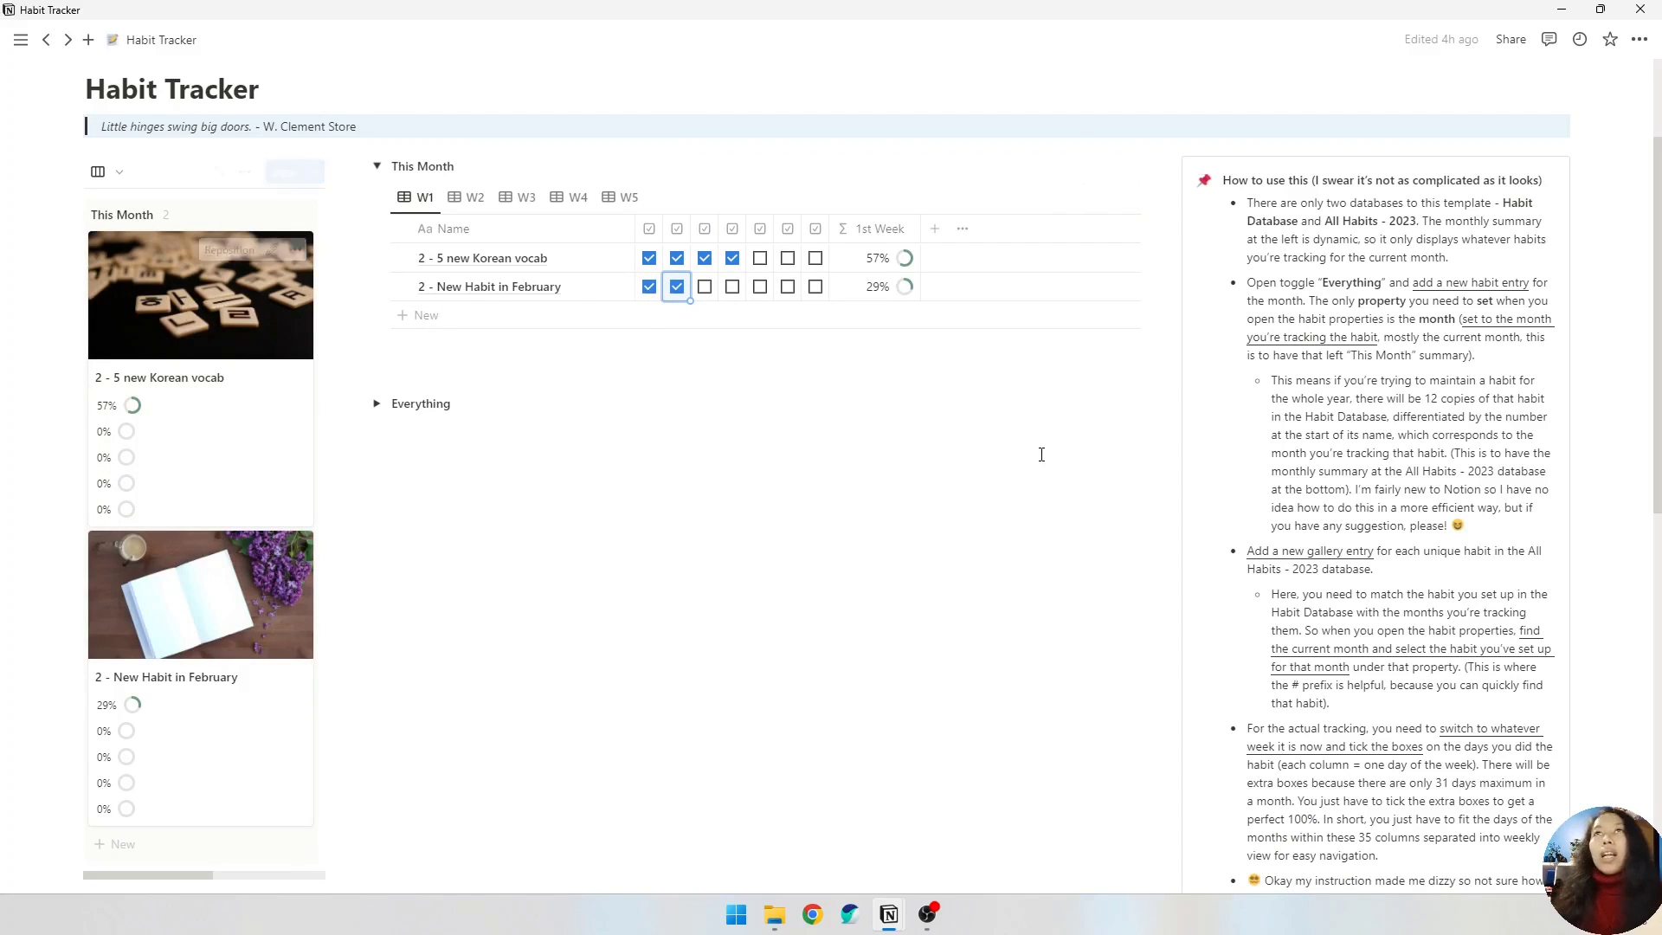
- Add an entry named "New 5 Korean vocabs" to the All Habits - 2023 gallery
scroll(1041, 454, down, 7)
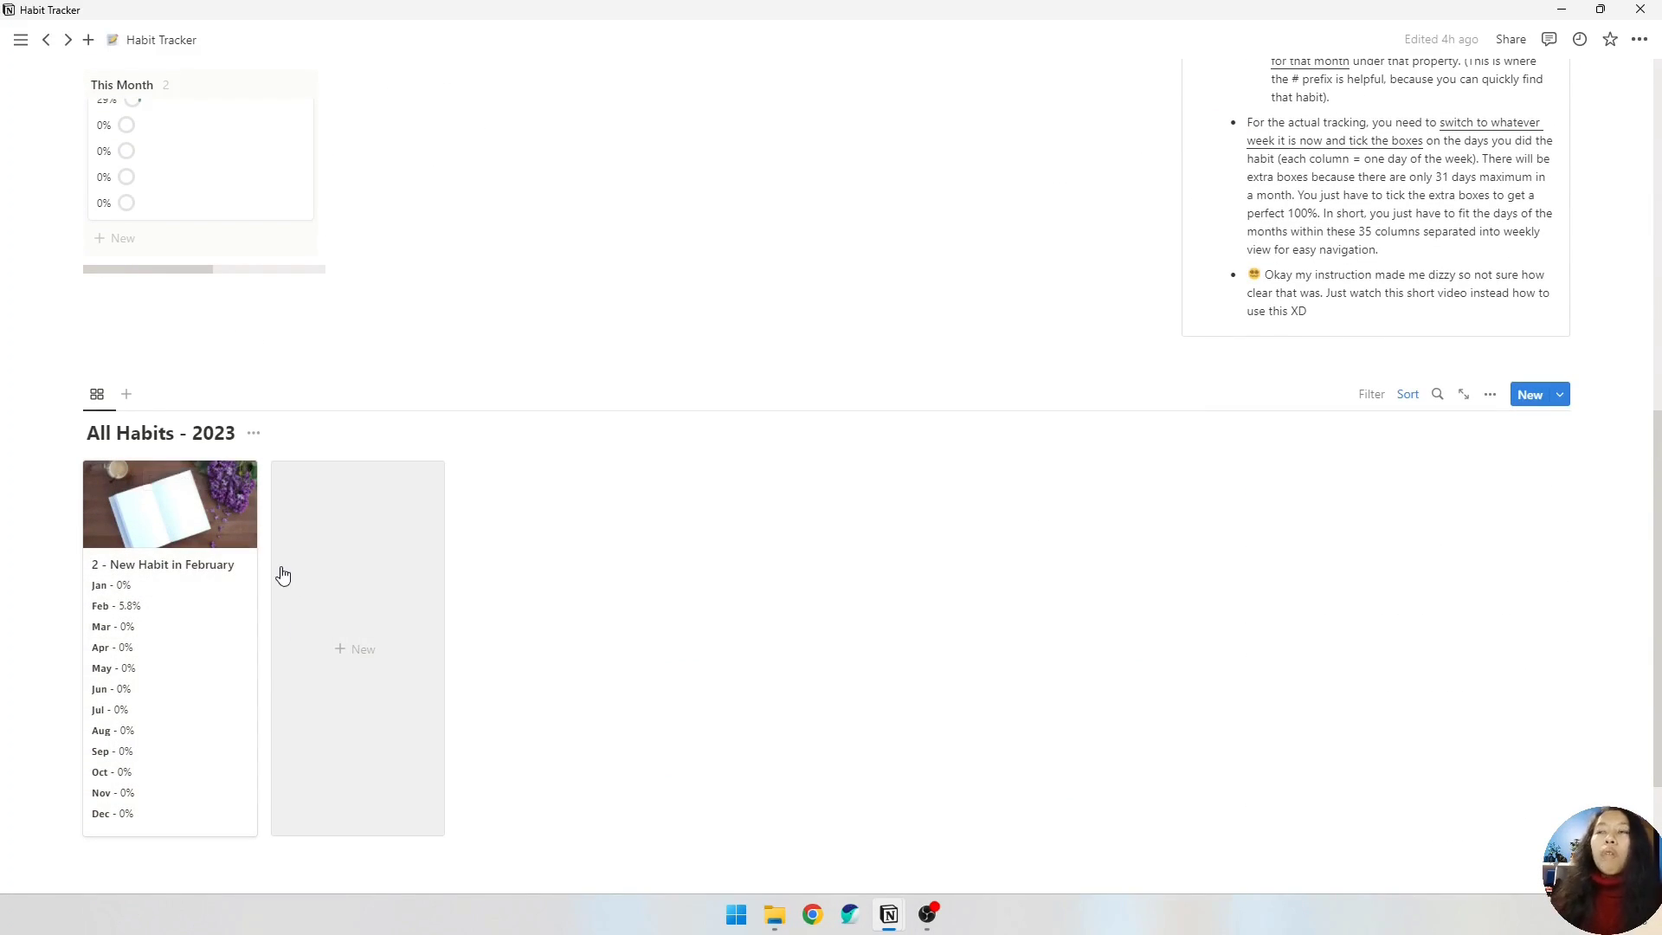
click(378, 600)
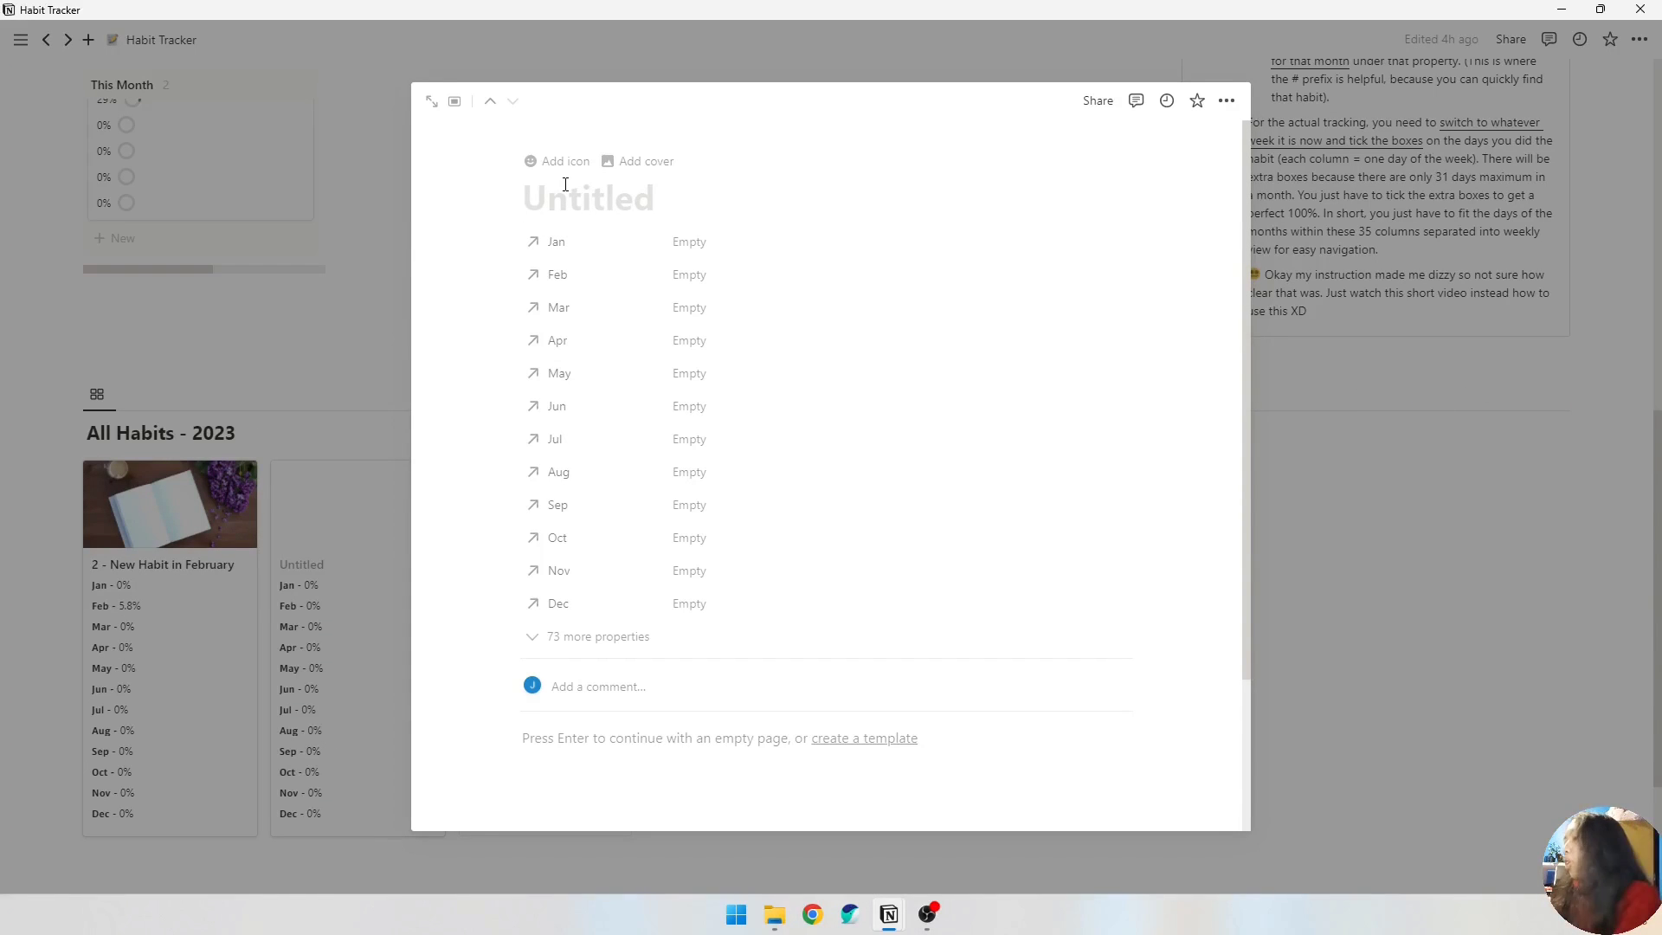
text(New 5)
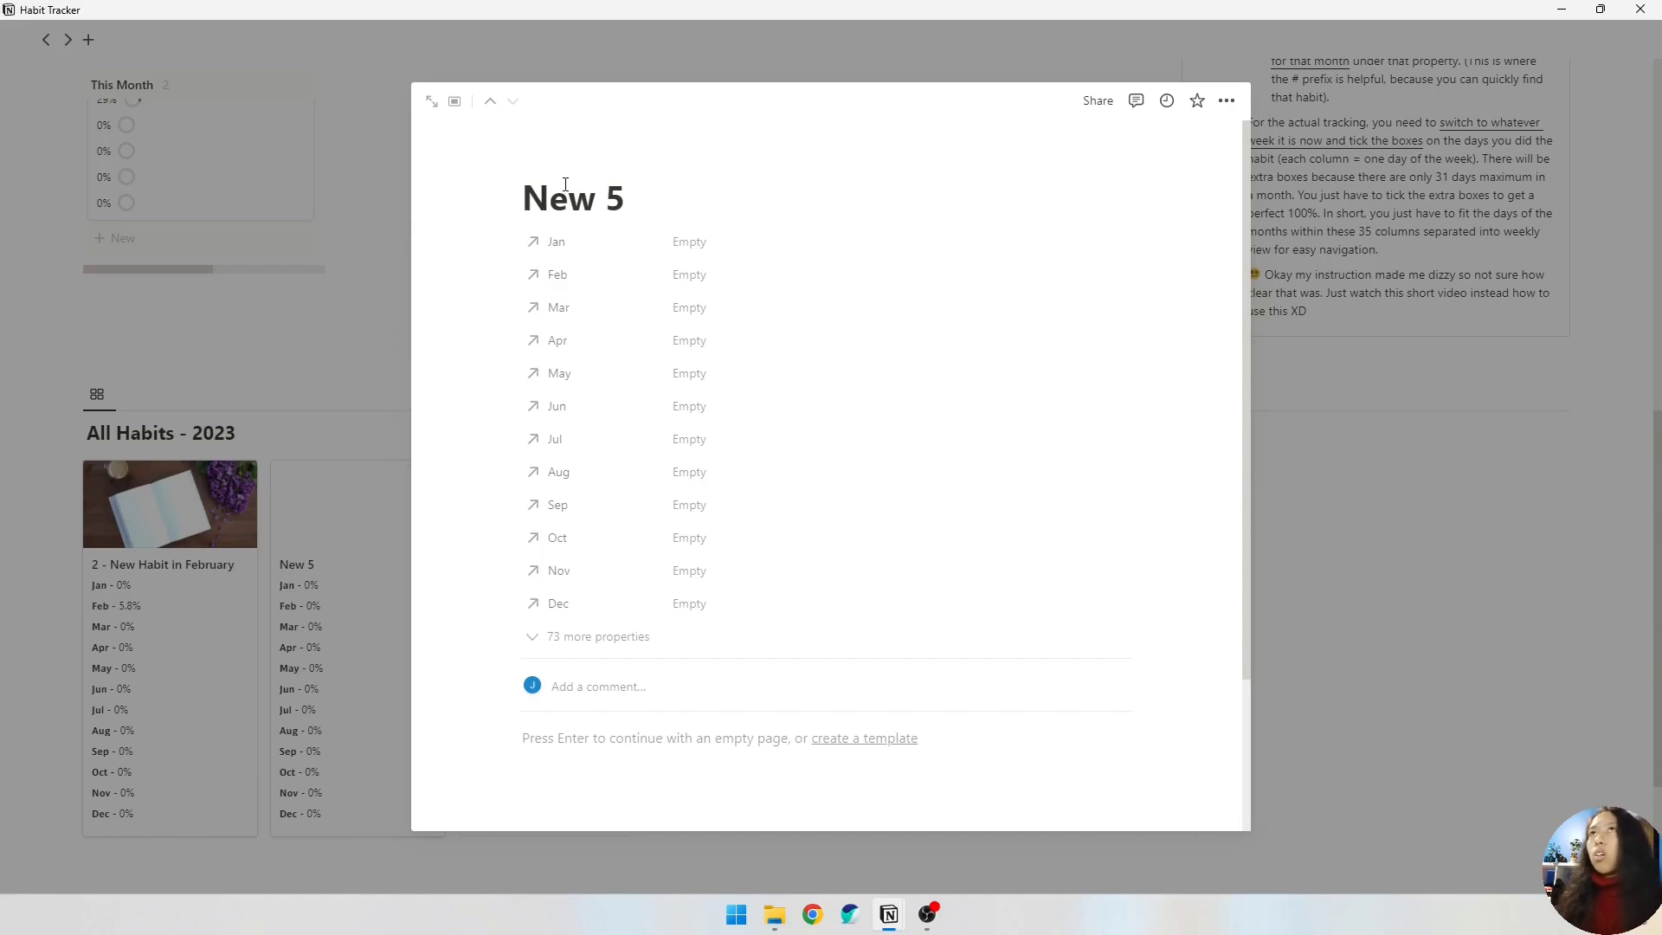
text(Korean vocabs)
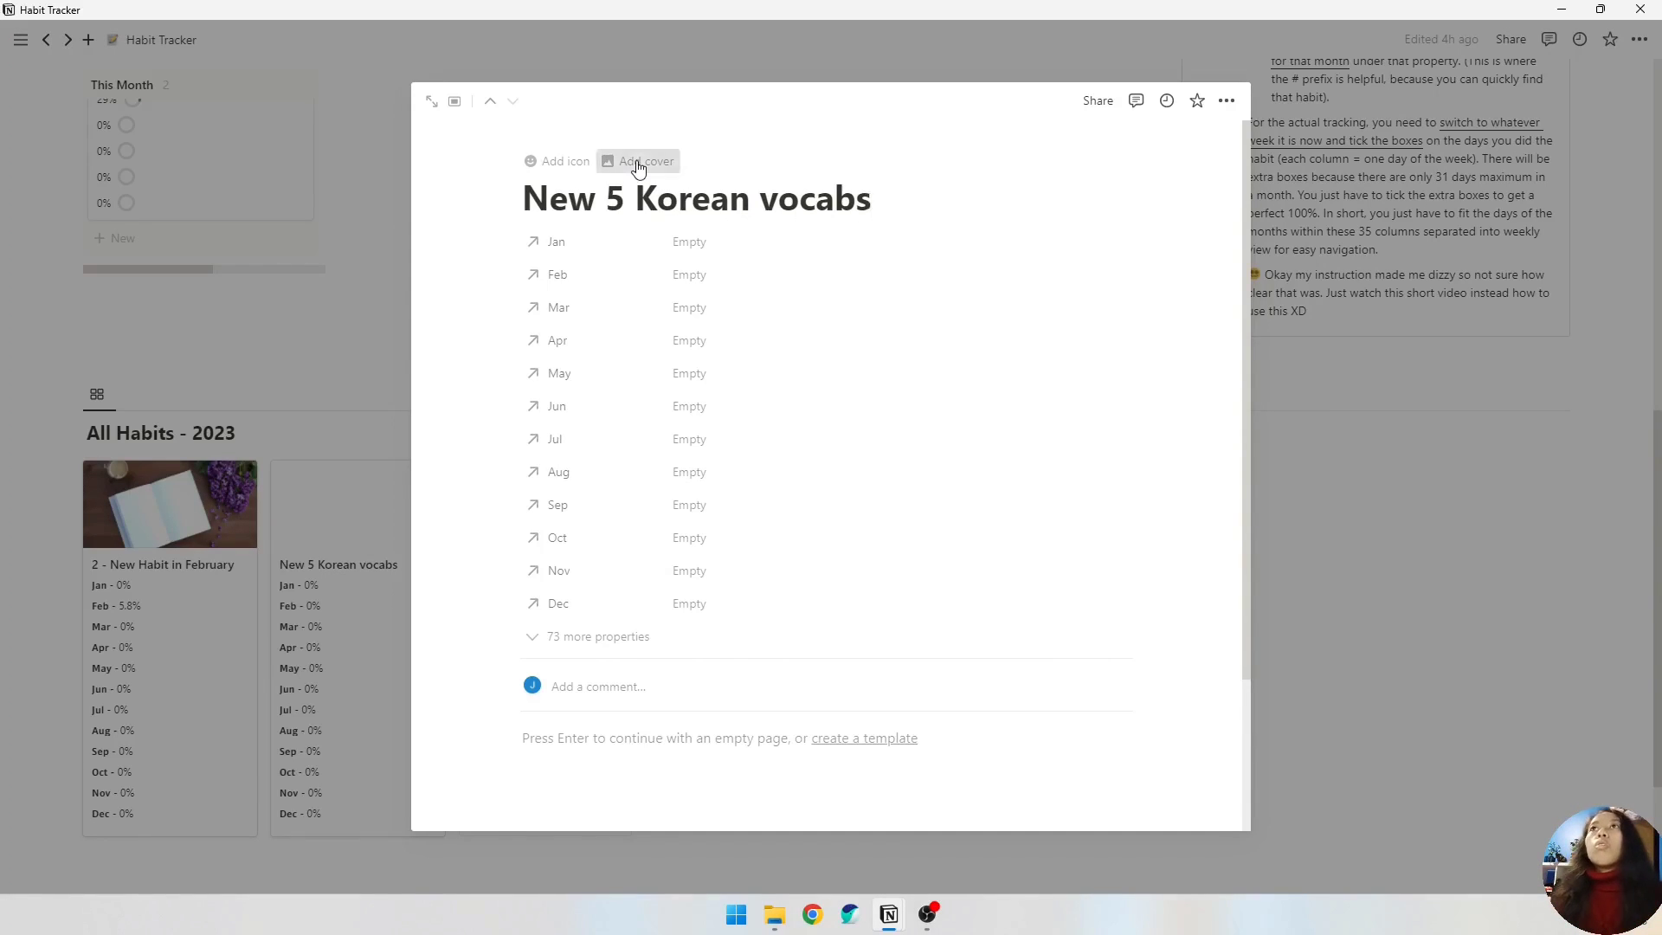
- Give the "New 5 Korean vocabs" page the Unsplash cover of Korean letter tiles found by searching "korean"
click(641, 165)
click(1002, 277)
click(957, 310)
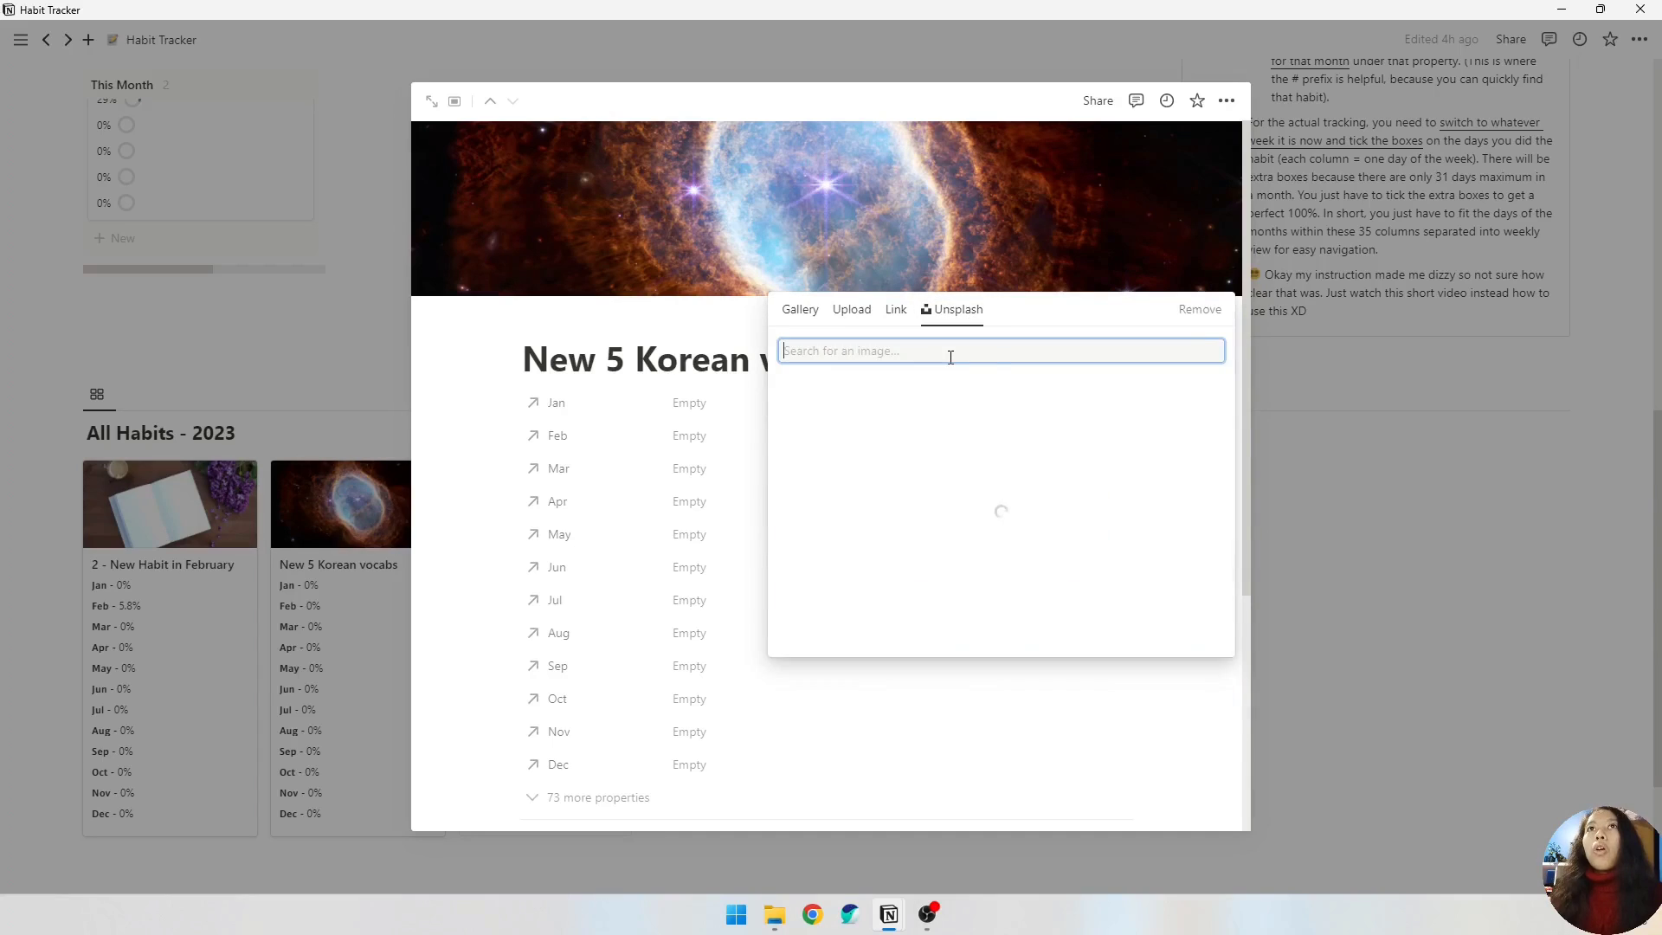
text(kroean)
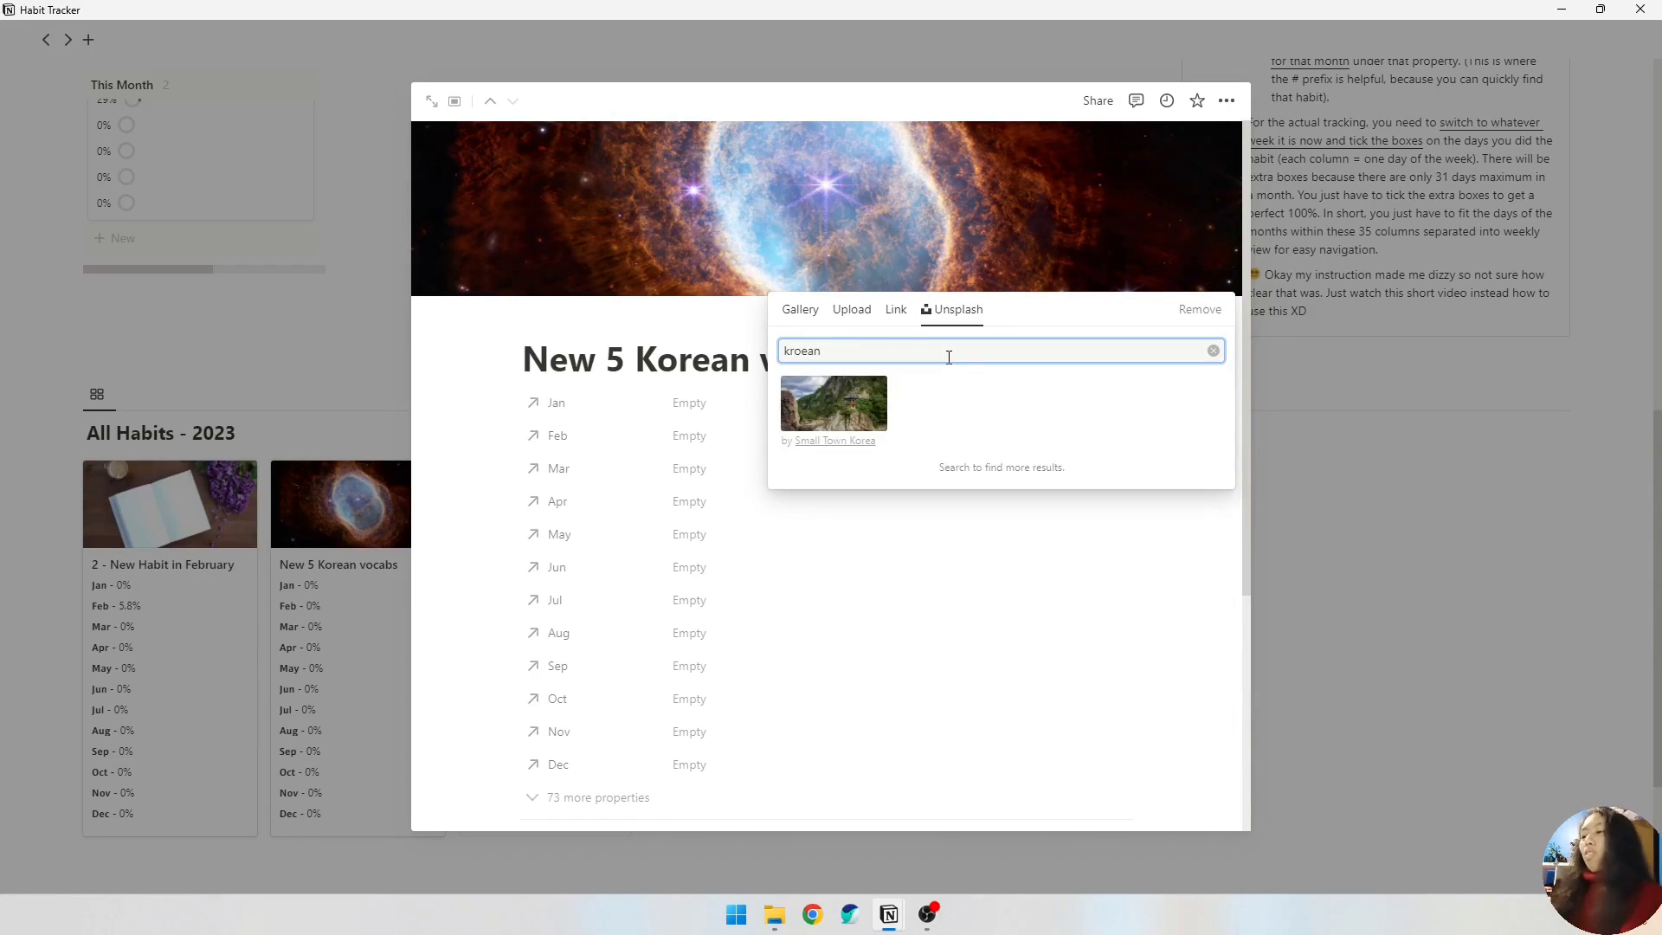
key(BackSpace)
key(BackSpace)
key(BackSpace)
text(orea)
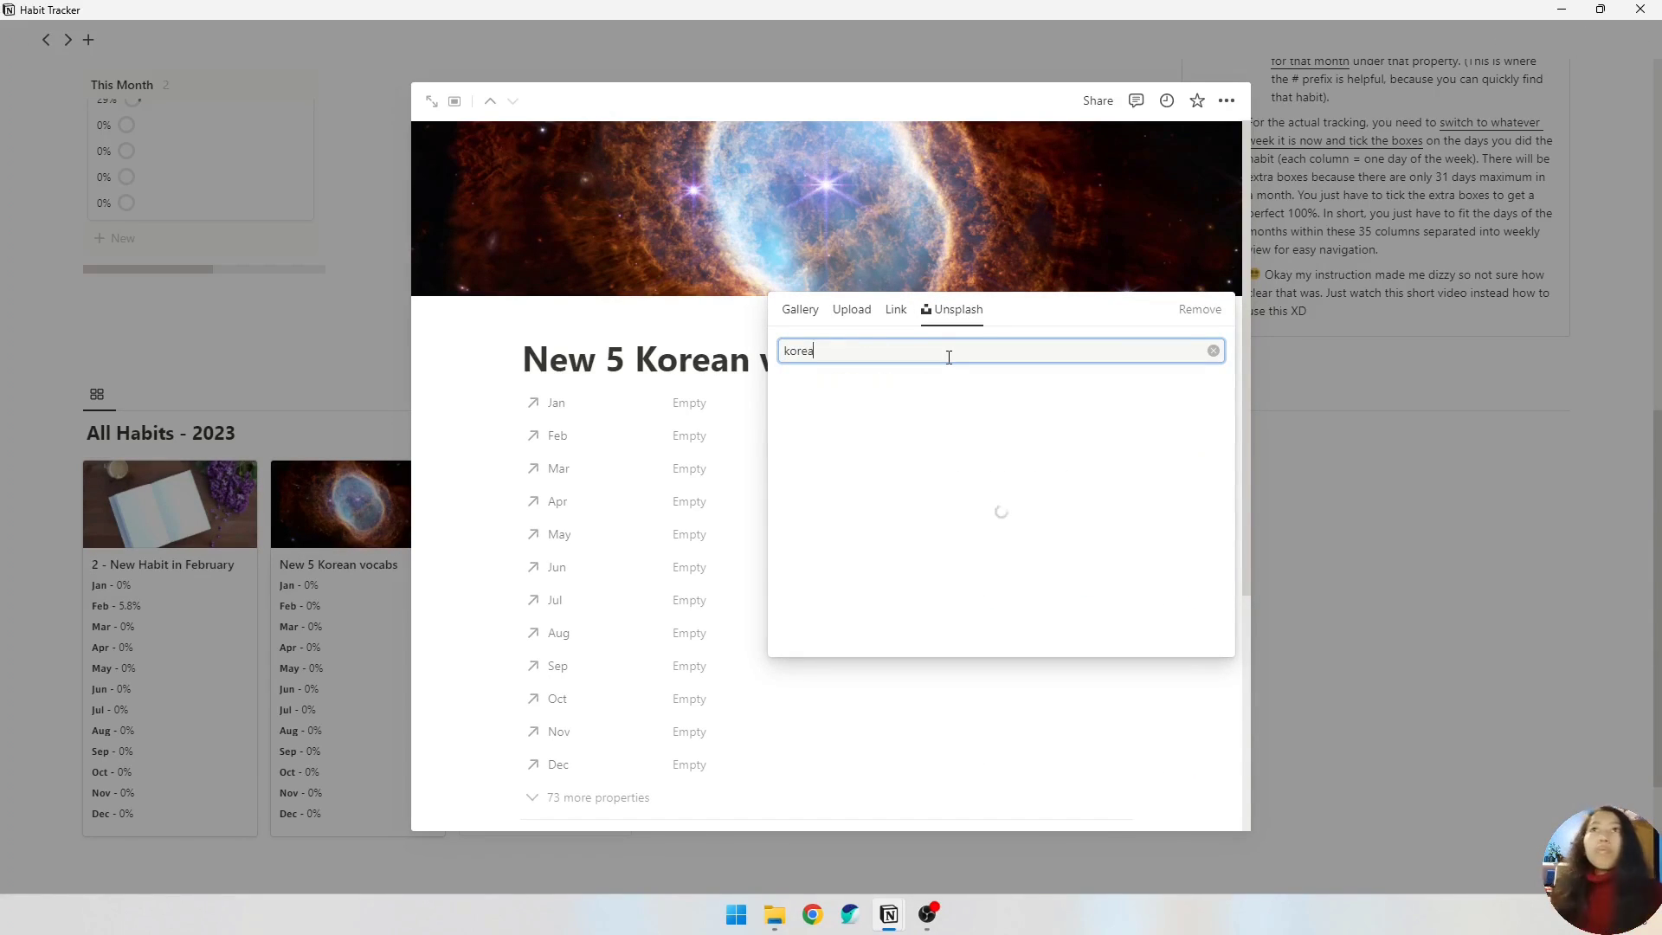
text(n)
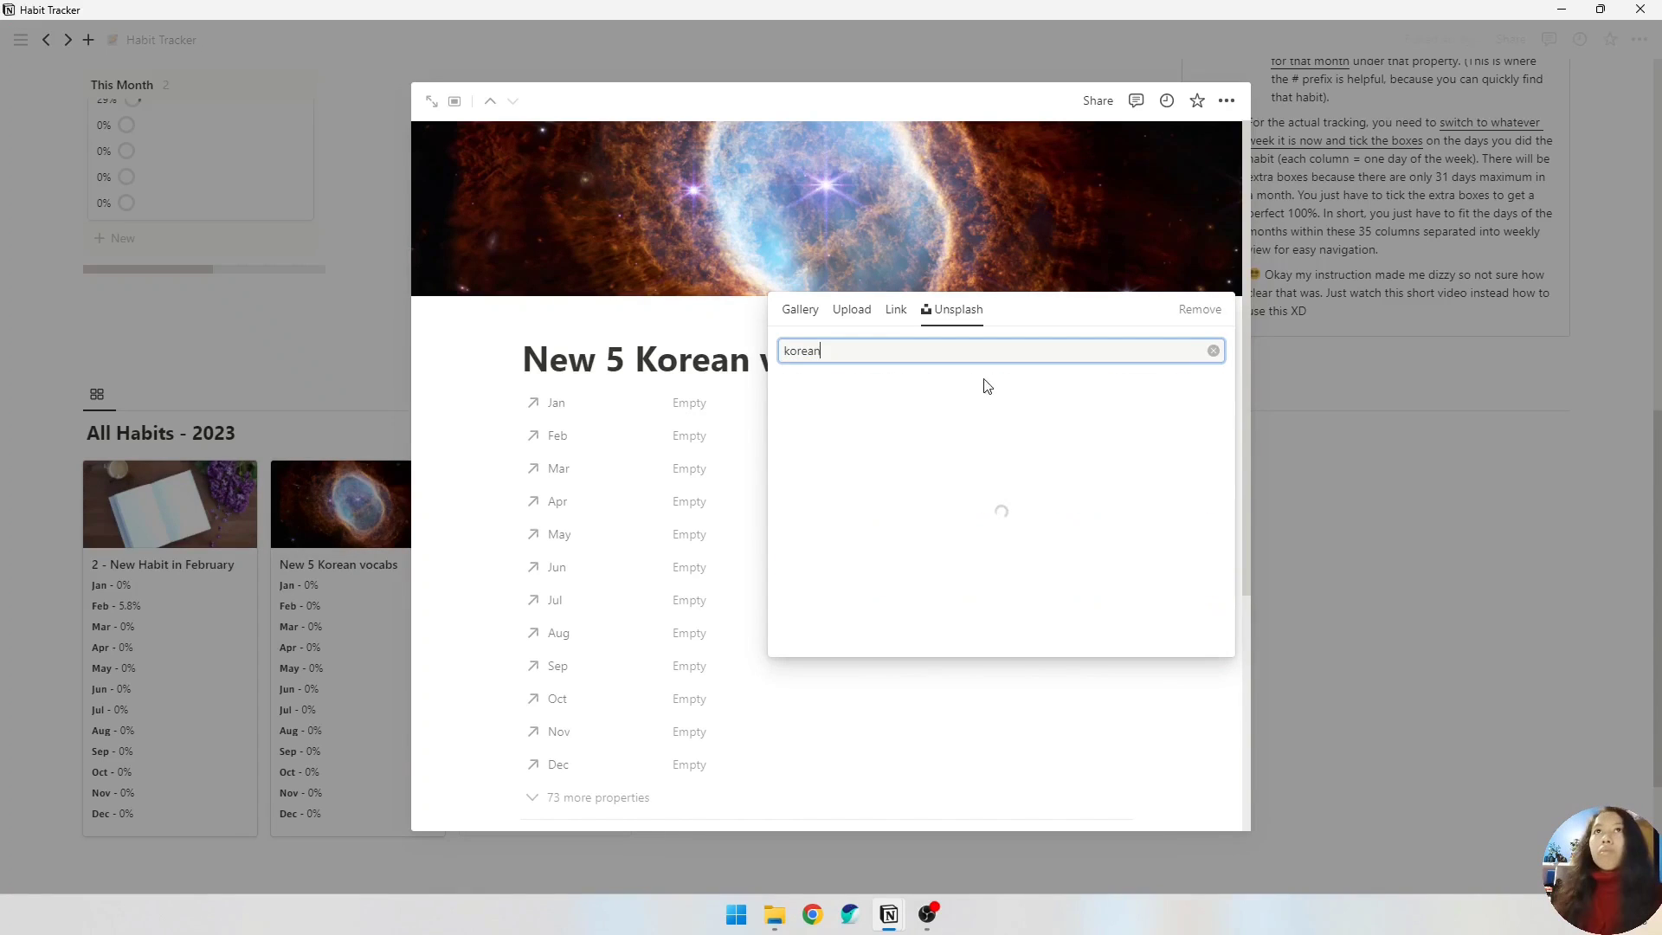
click(1050, 401)
click(758, 425)
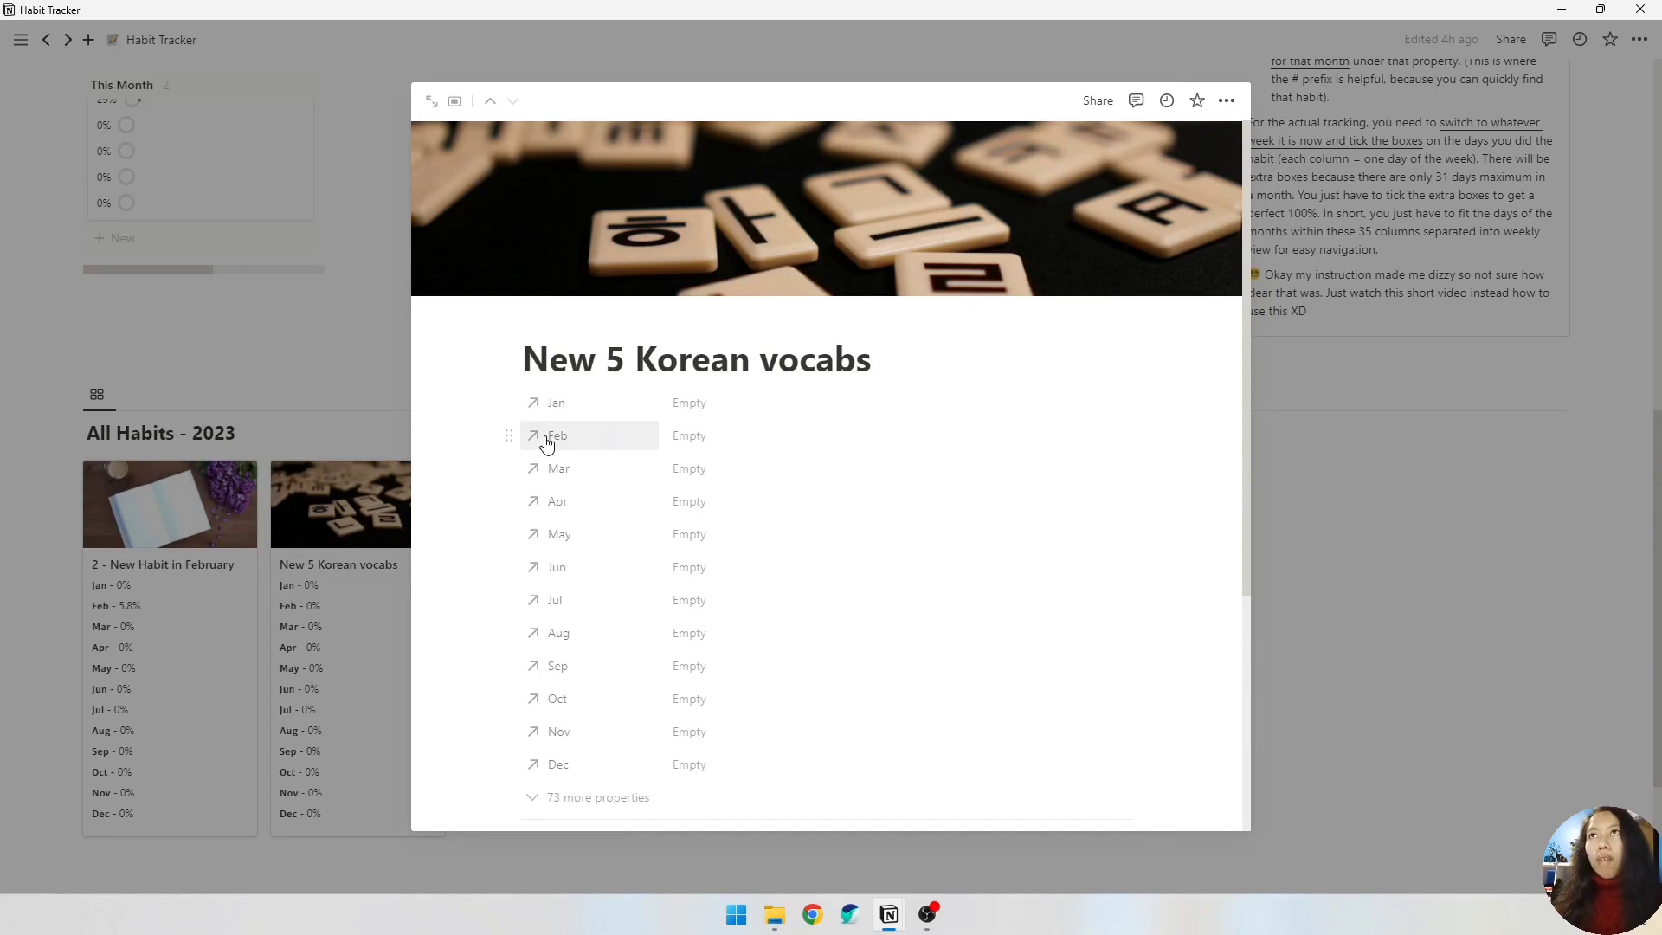
- Link the Feb property of "New 5 Korean vocabs" to the "2 - 5 new Korean vocab" habit and close the page
click(690, 438)
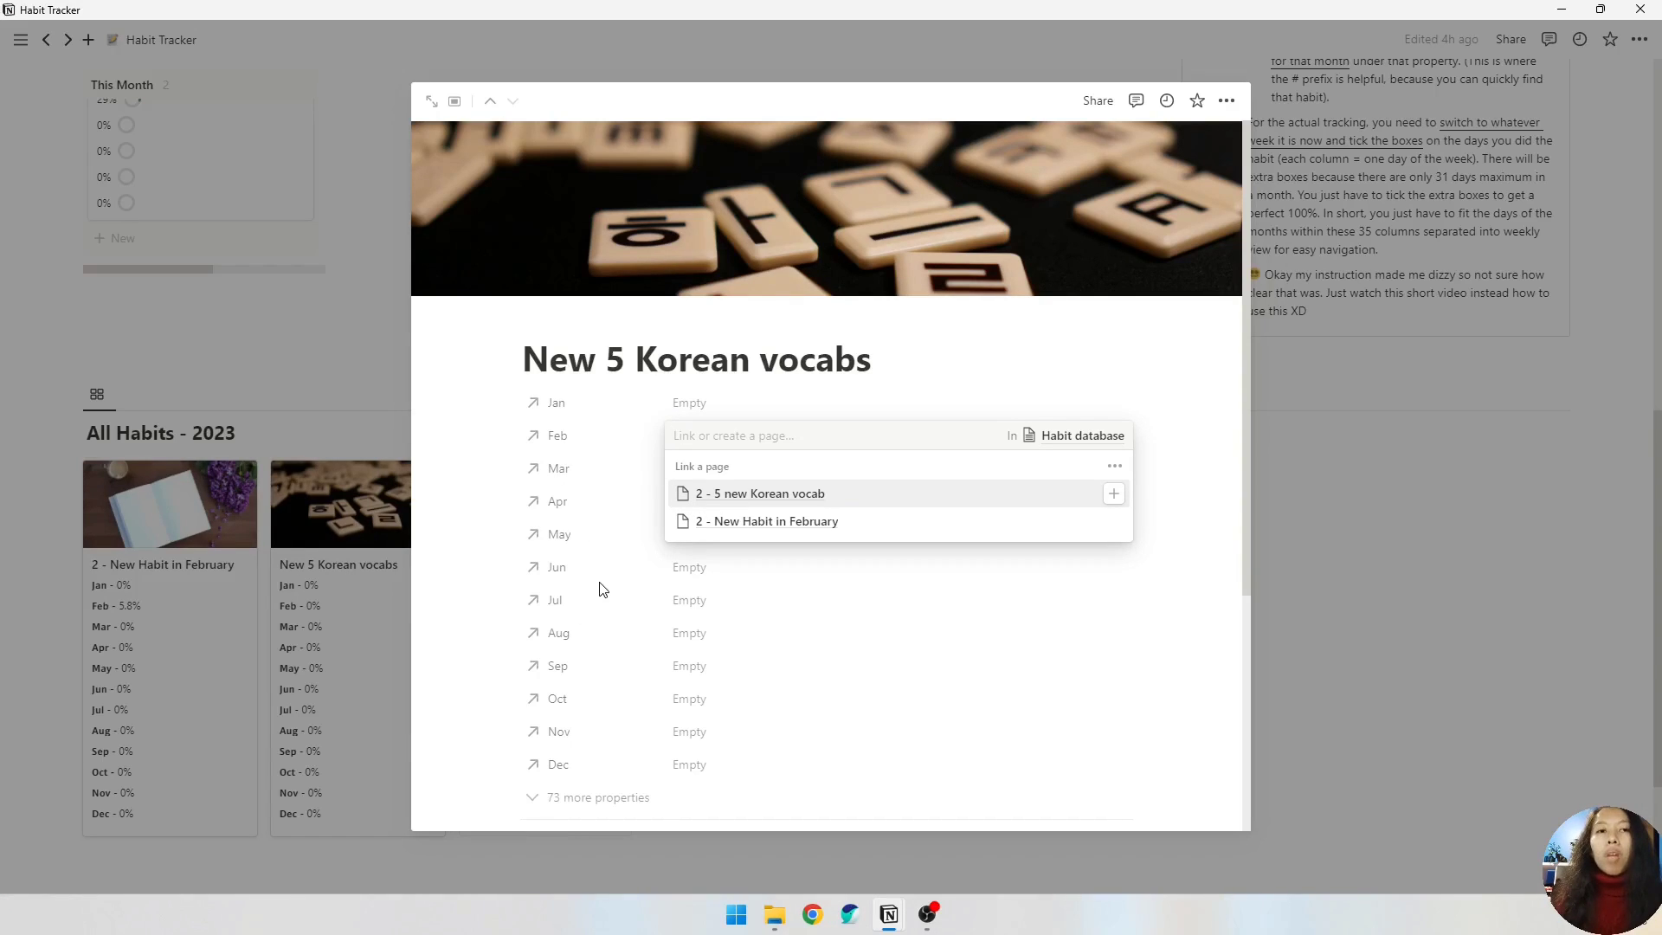
click(153, 635)
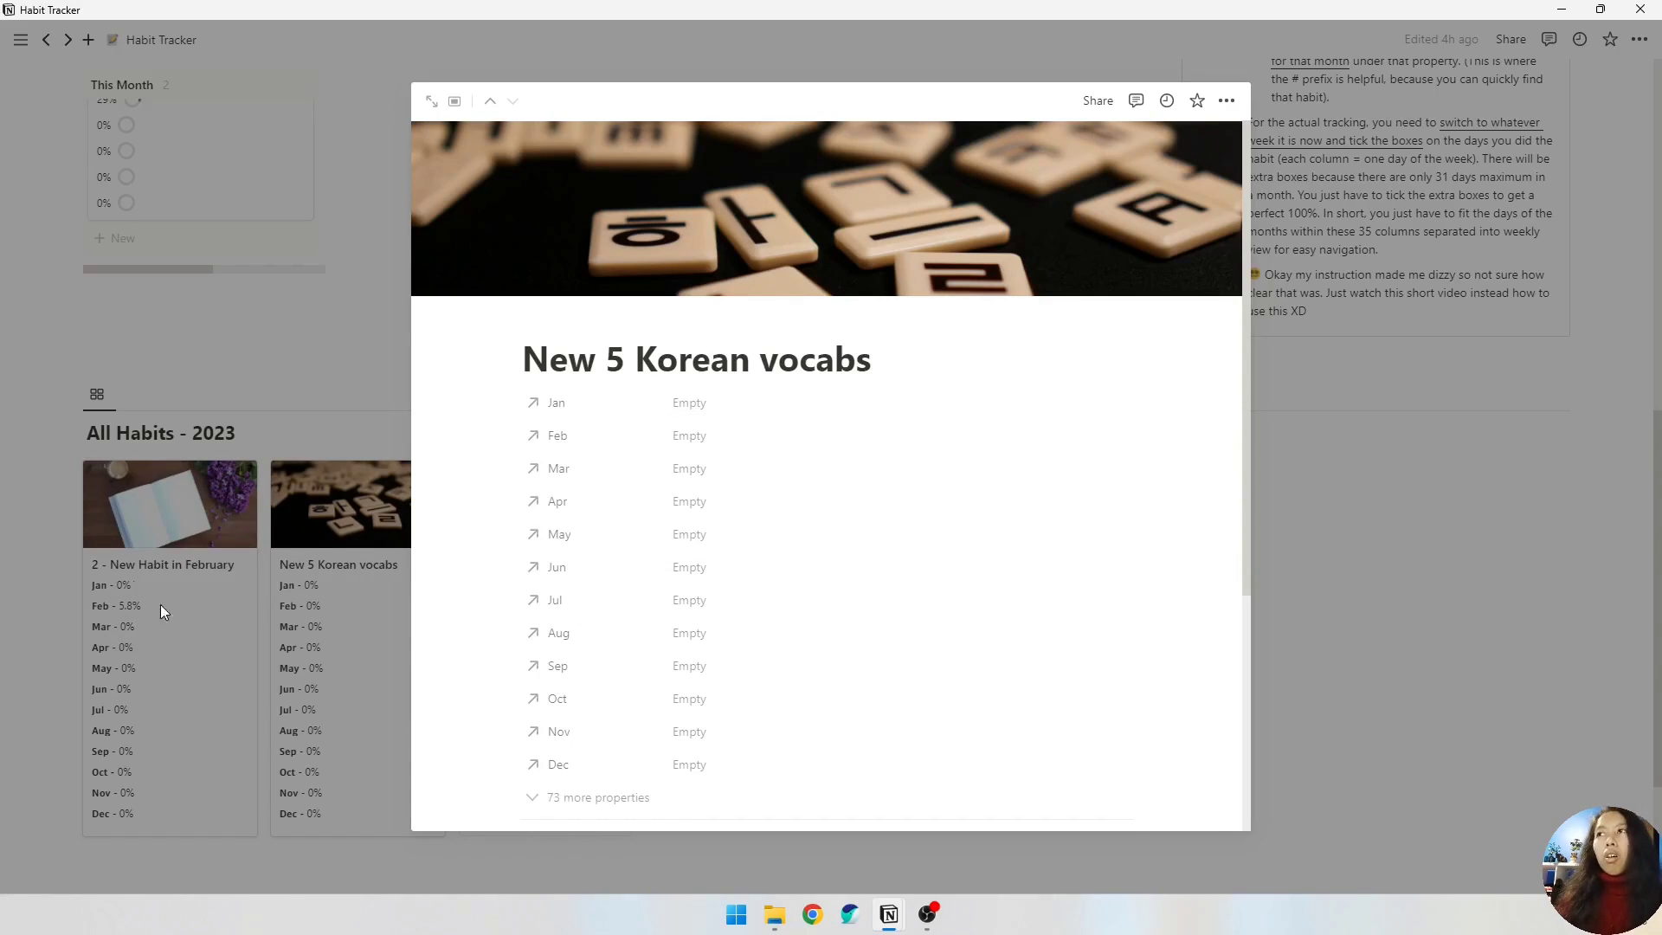
click(727, 435)
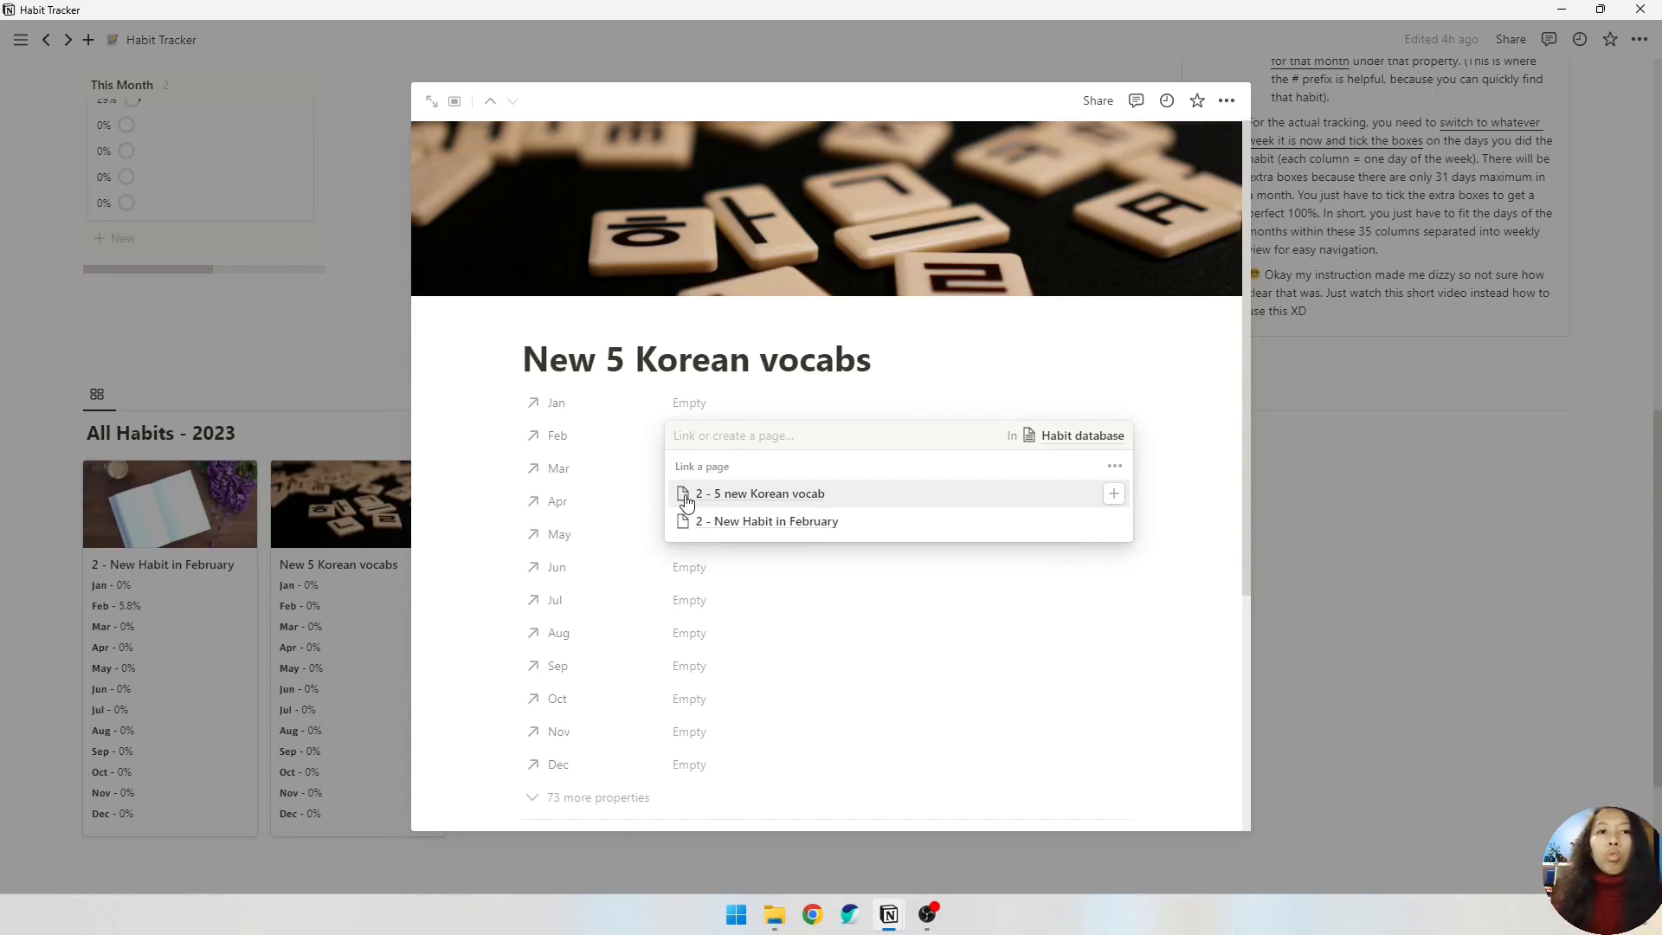
click(763, 498)
click(1007, 738)
click(336, 620)
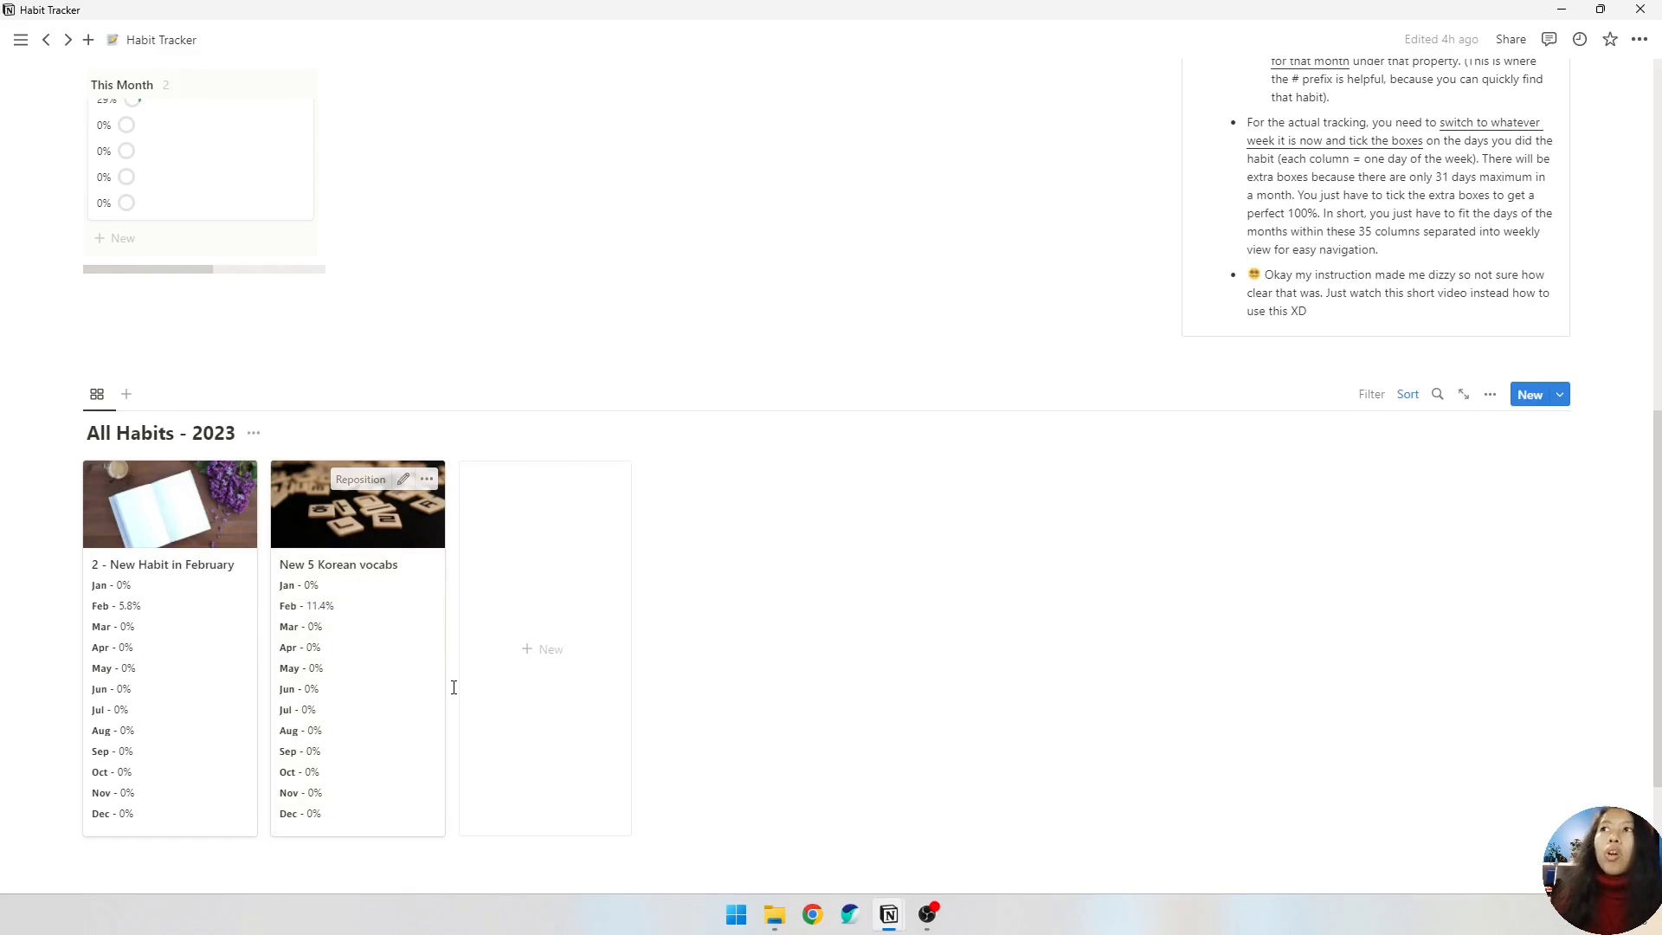
- Compare the weekly percentages on the This Month cards with the February totals in the All Habits - 2023 gallery
scroll(453, 683, up, 7)
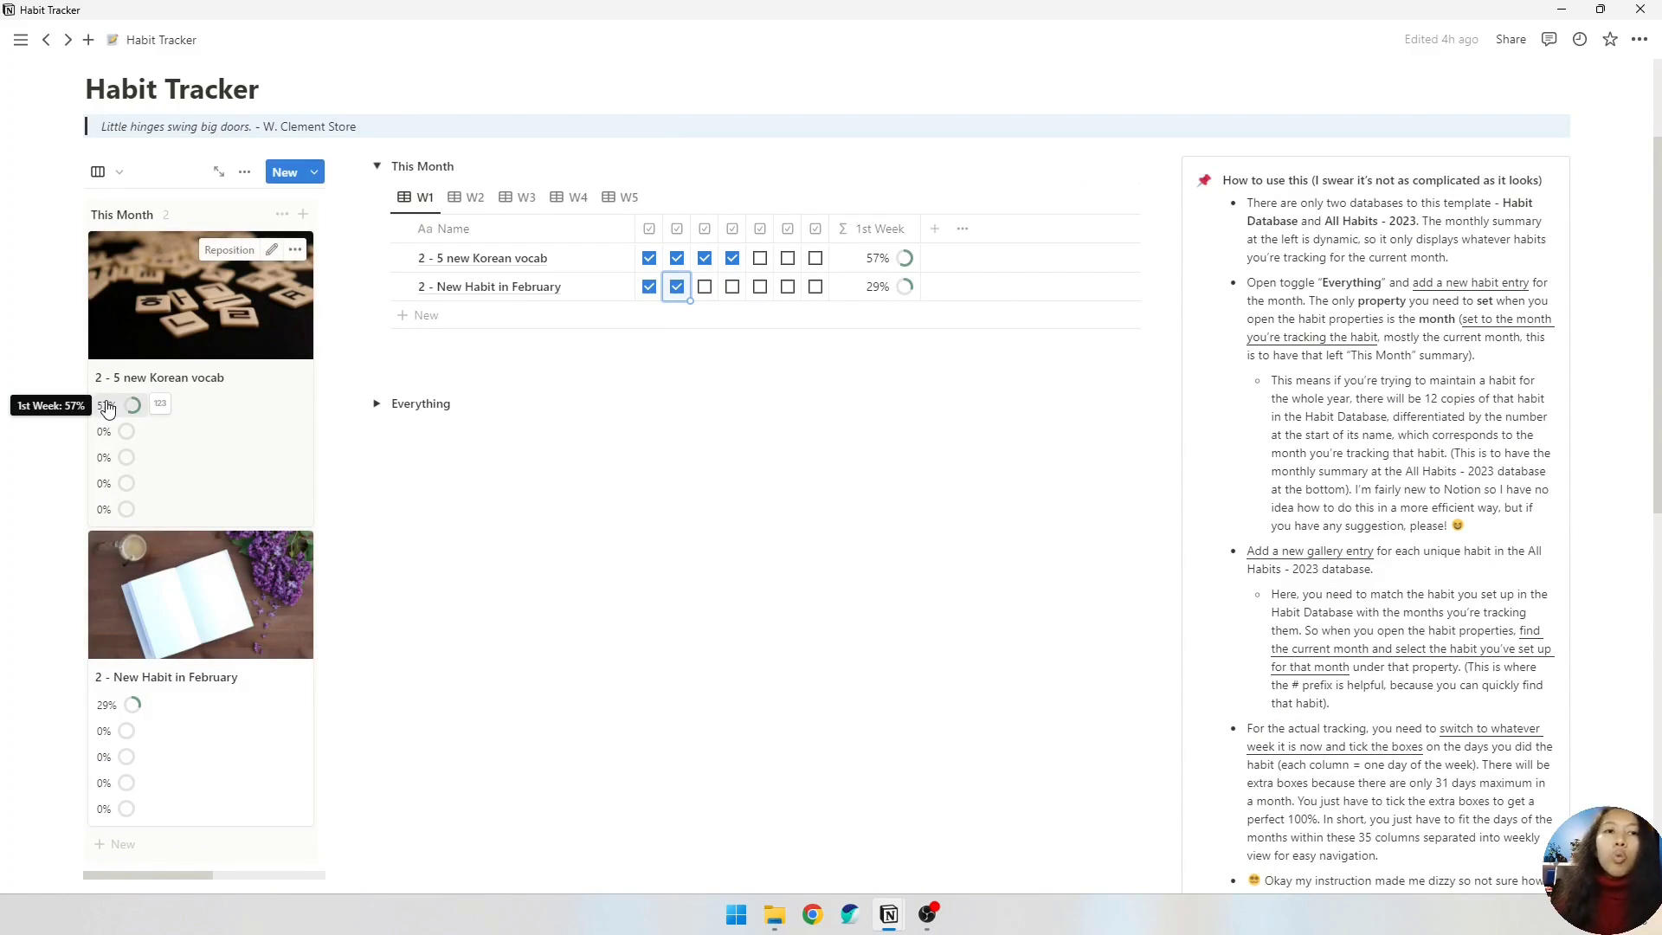
scroll(606, 619, down, 6)
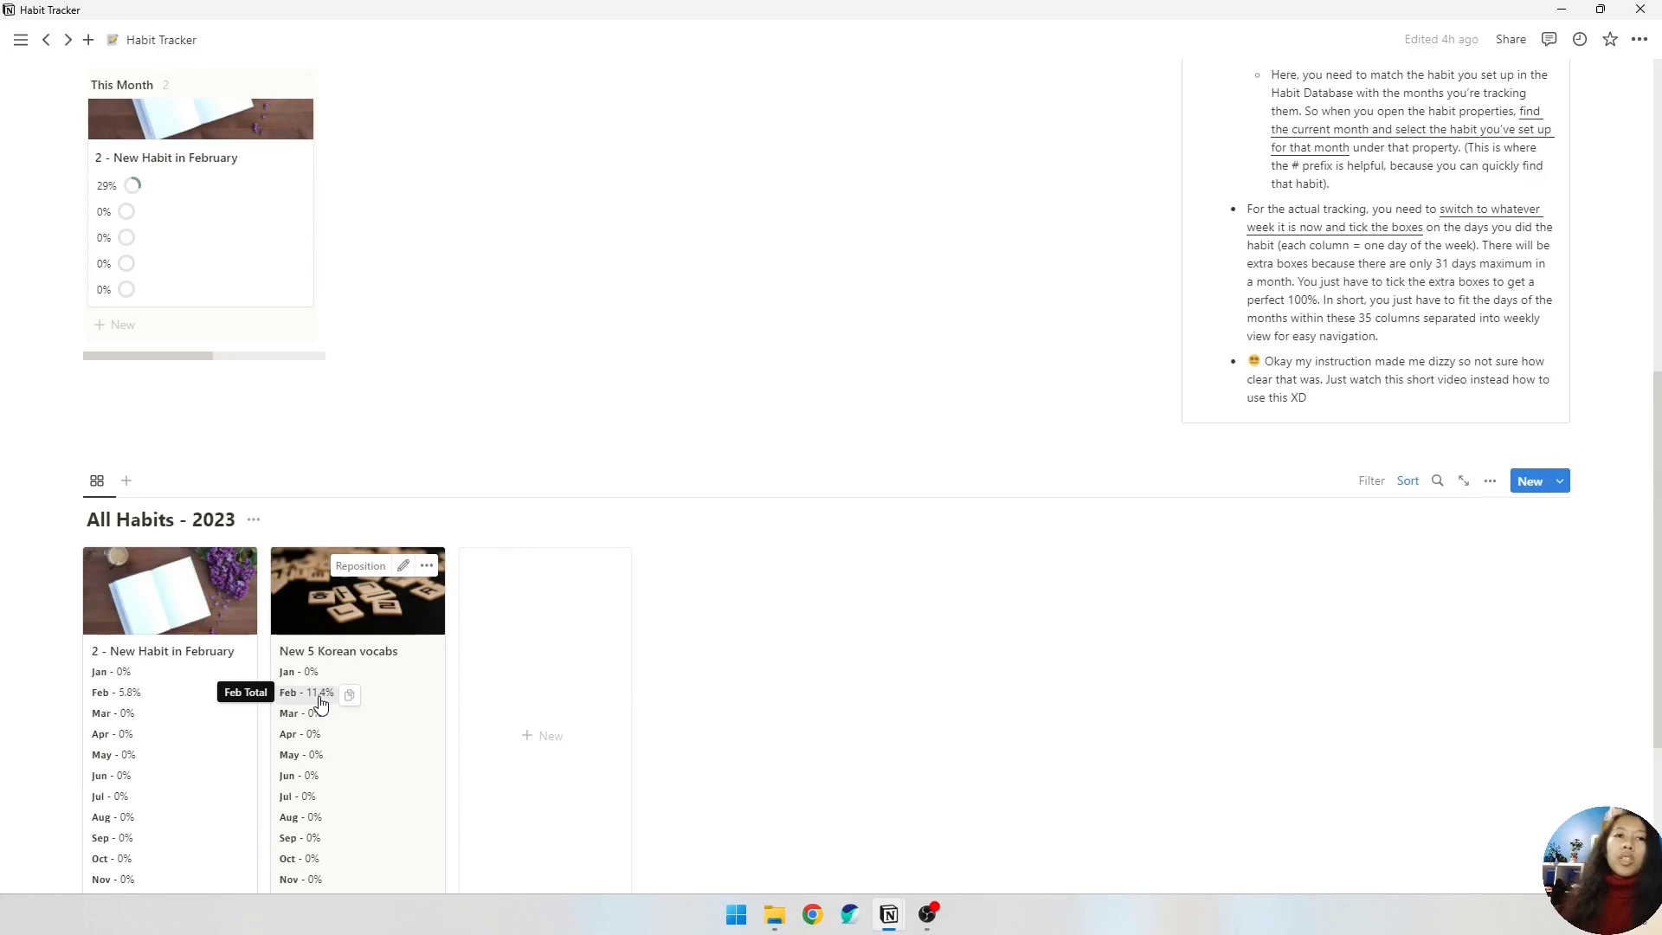
scroll(397, 766, down, 1)
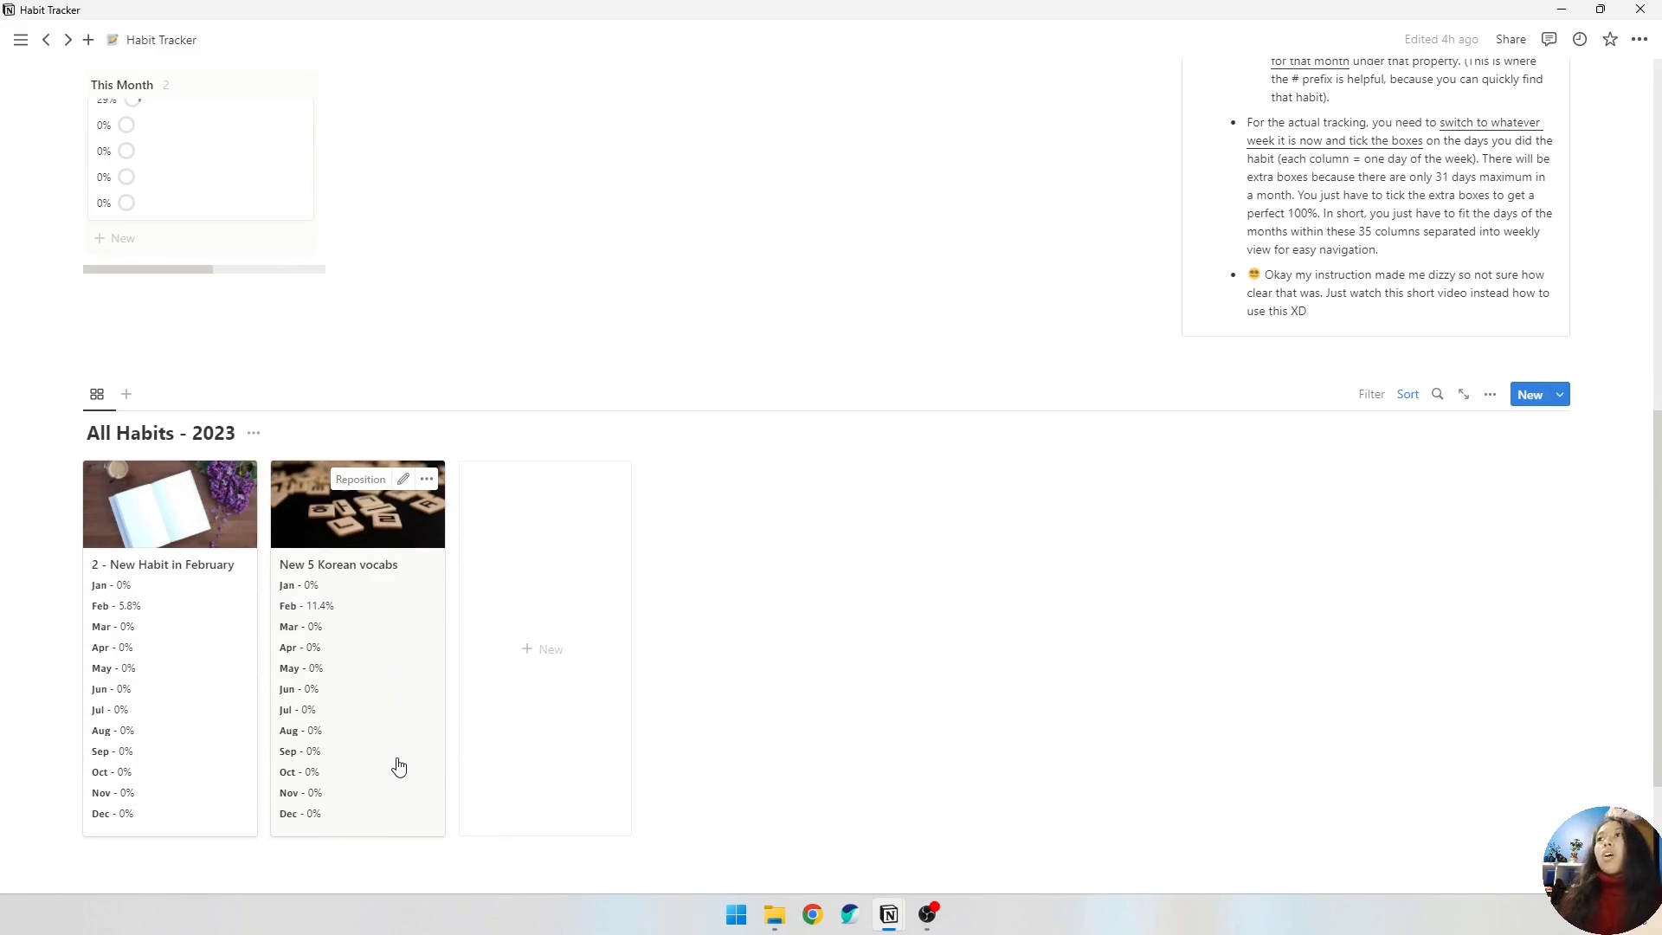
scroll(412, 738, up, 1)
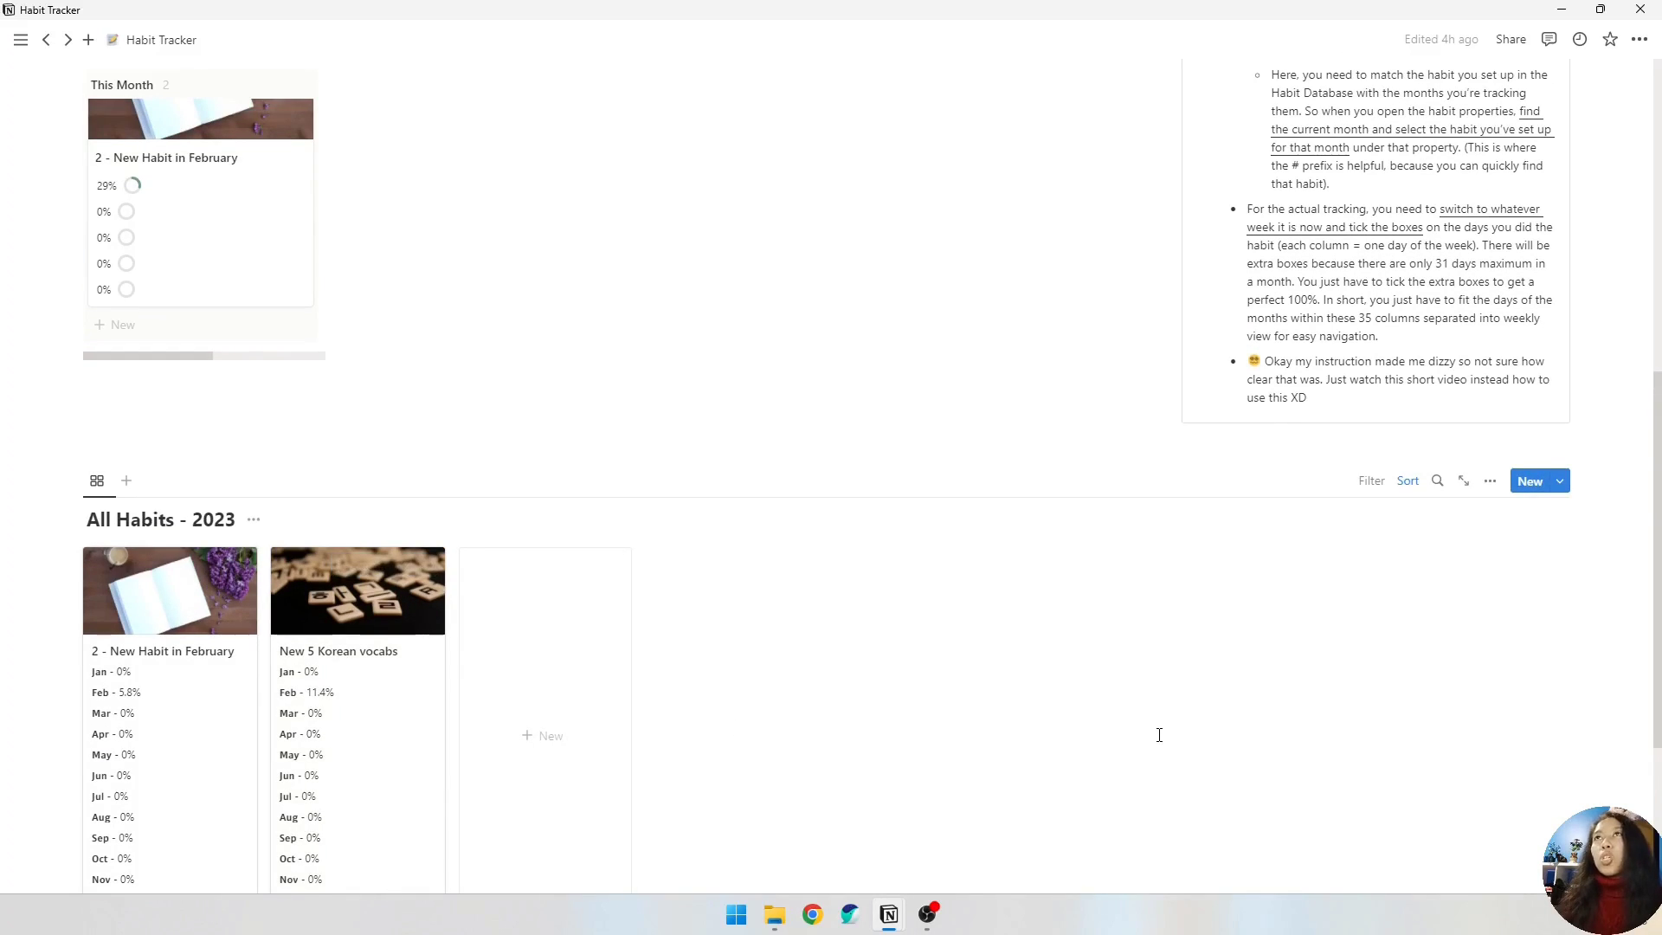
scroll(1158, 735, up, 6)
scroll(1159, 735, up, 2)
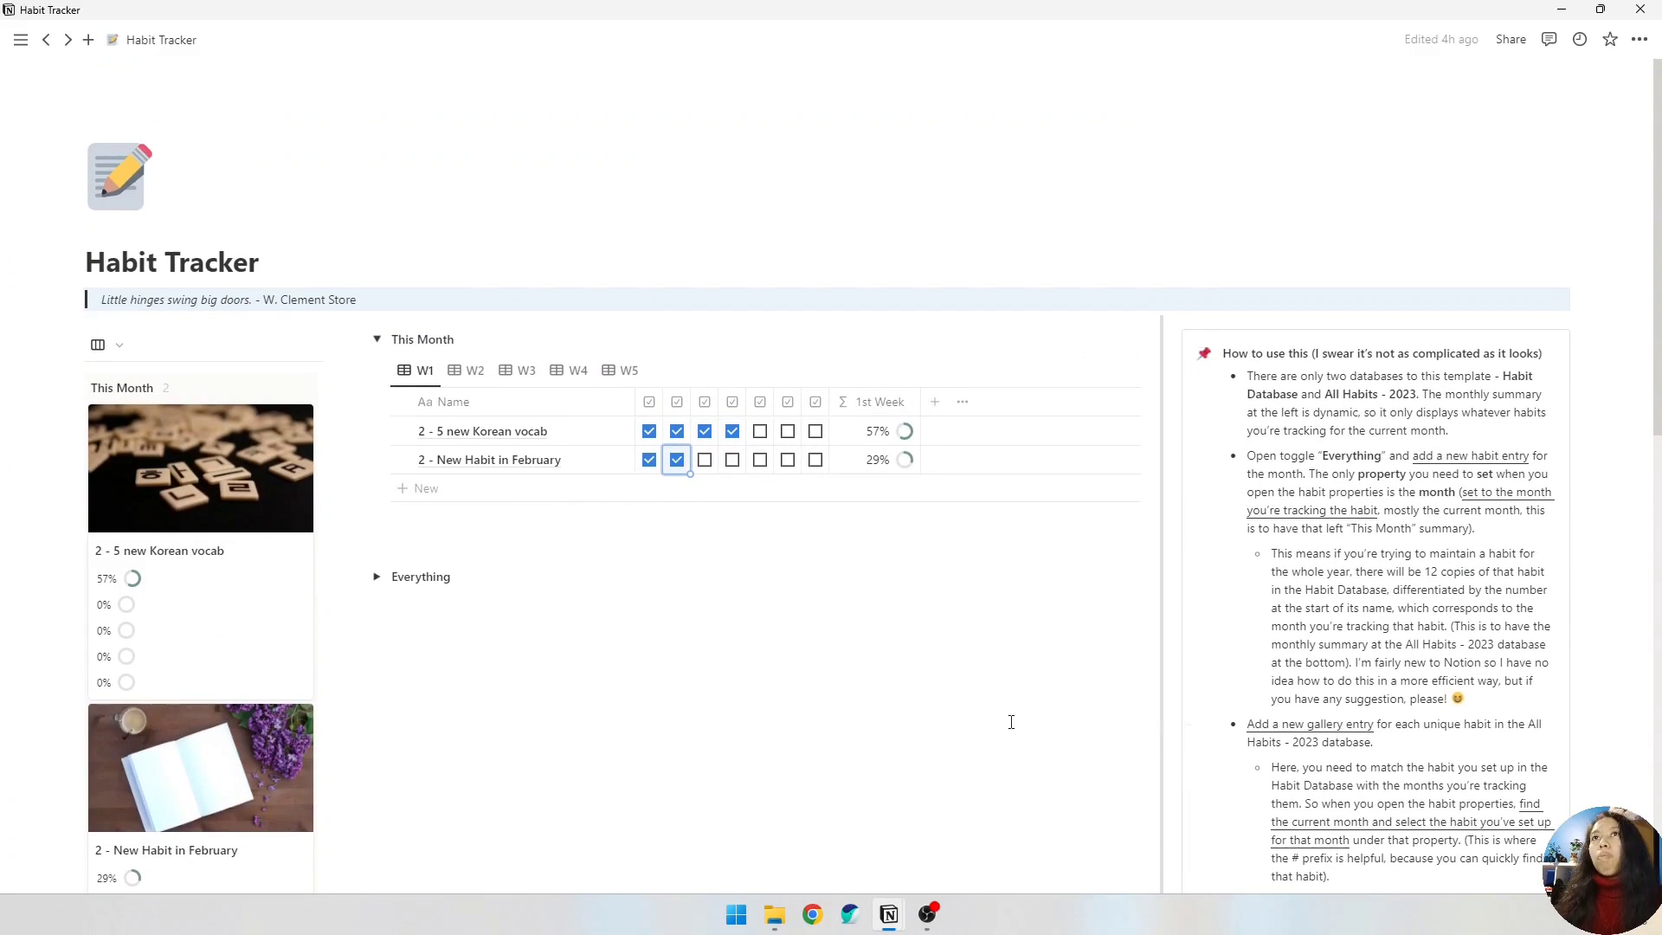
click(950, 715)
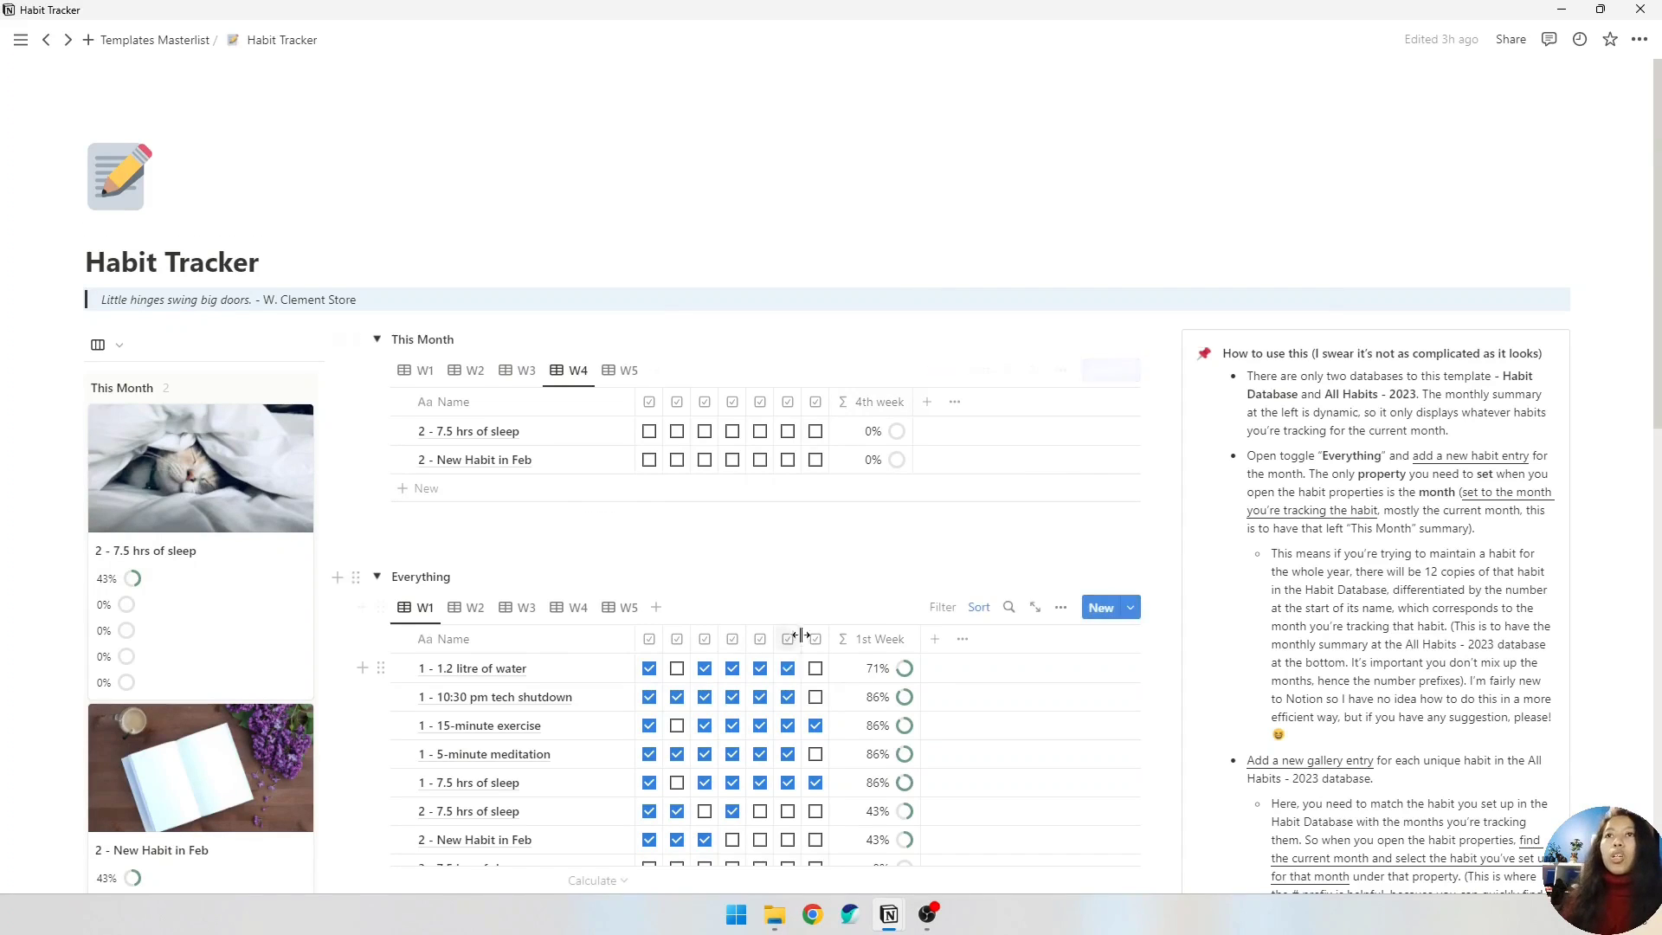
- Add a habit entry named "4 - 7.5 hrs of sleep" to the Everything table
scroll(783, 639, down, 4)
scroll(532, 663, up, 1)
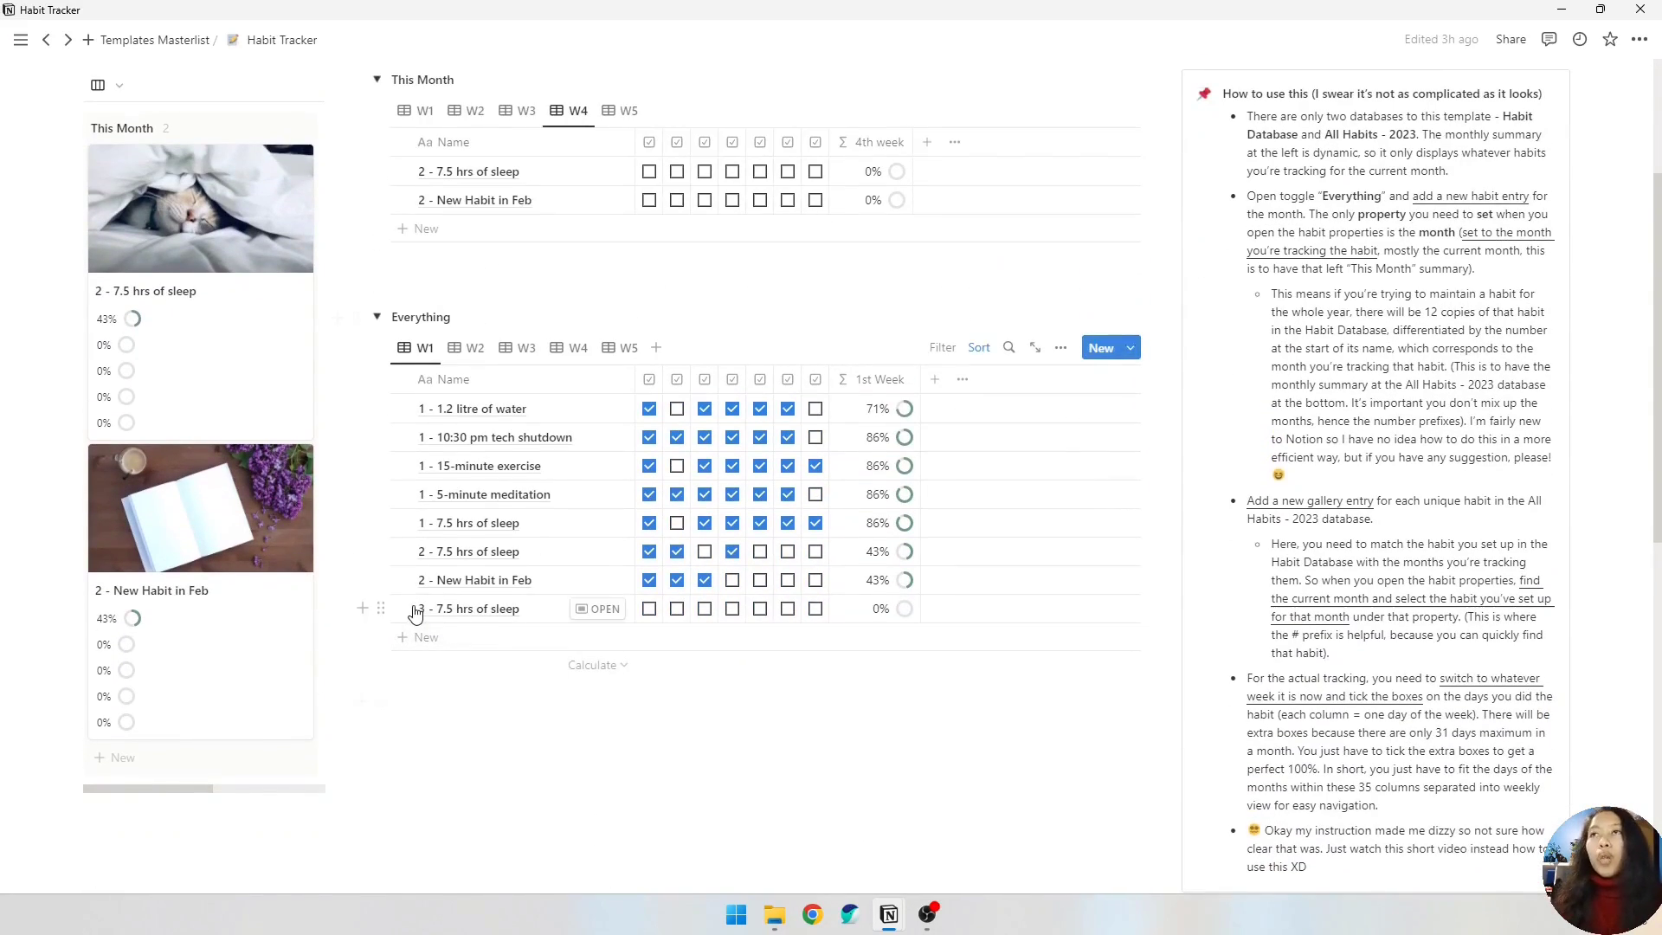
click(470, 639)
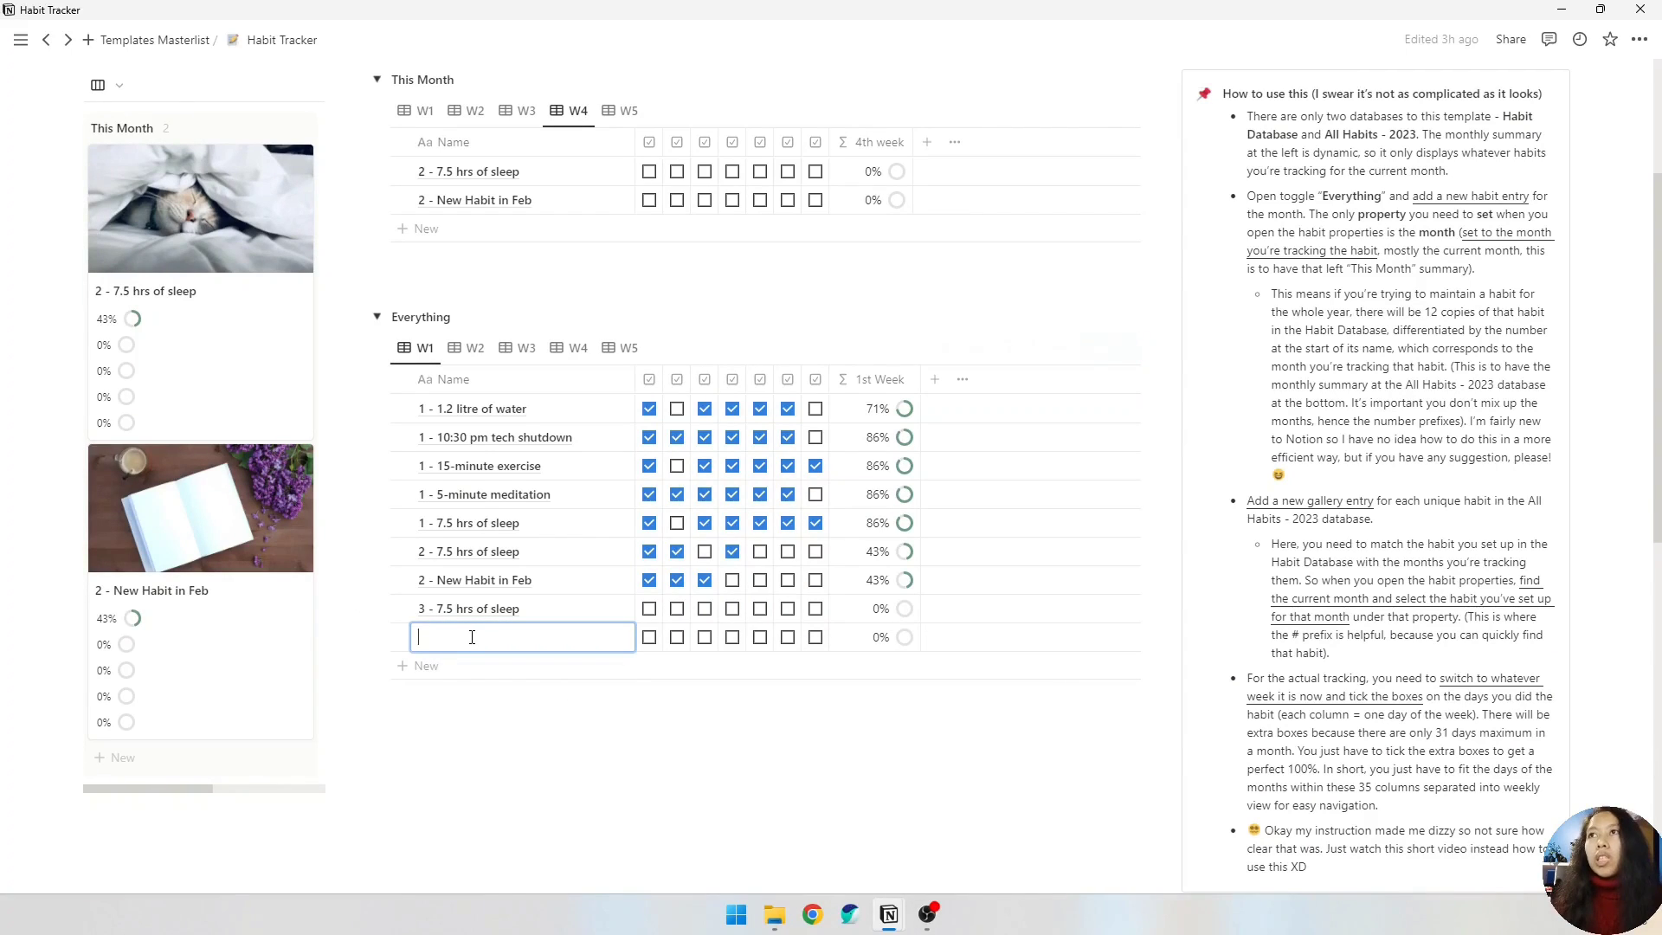
text(4 - 7.5 hrs of)
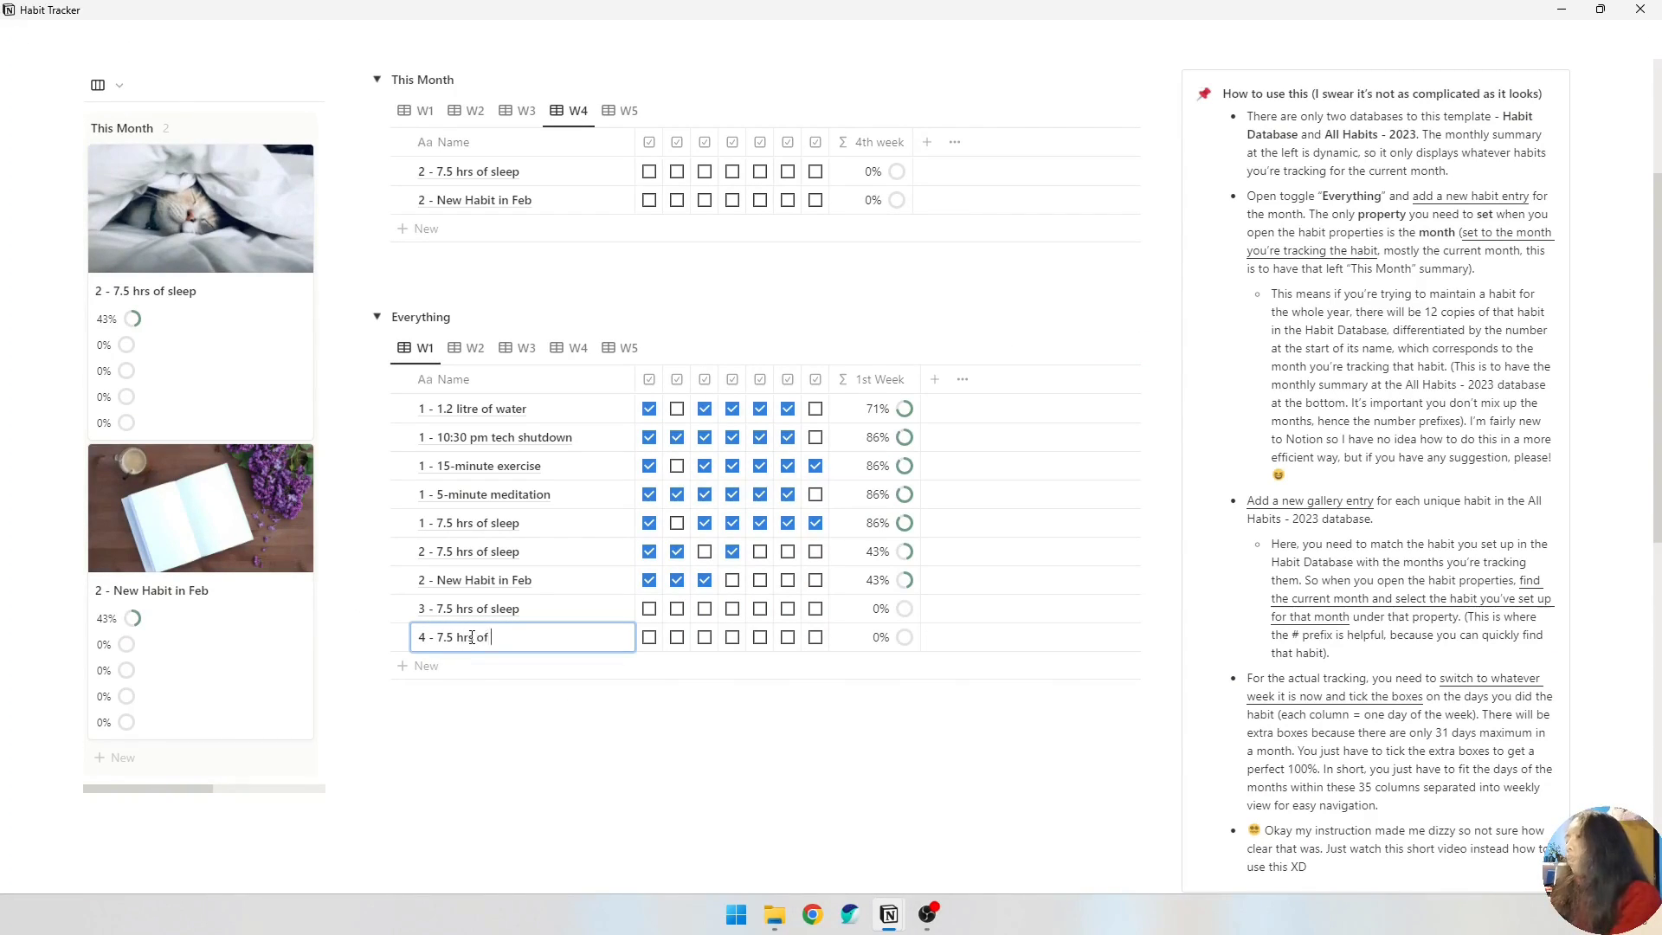
text( sleep)
key(Escape)
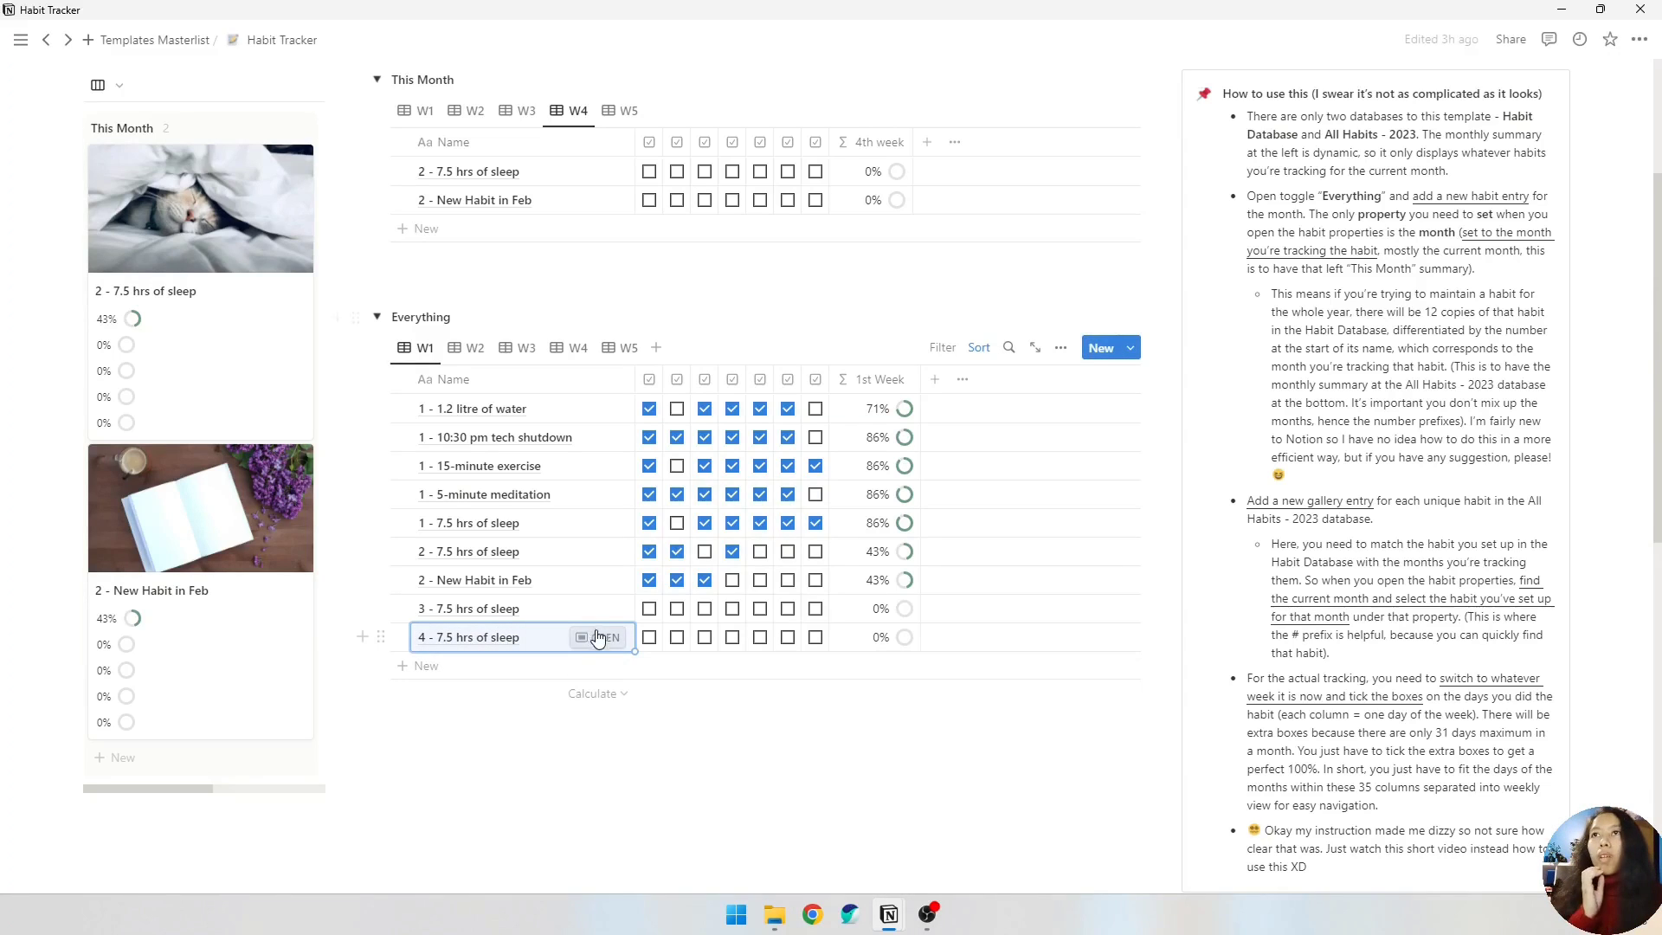
- Set the Month property of "4 - 7.5 hrs of sleep" to the range April 1, 2023 to April 30, 2023
click(602, 638)
click(706, 240)
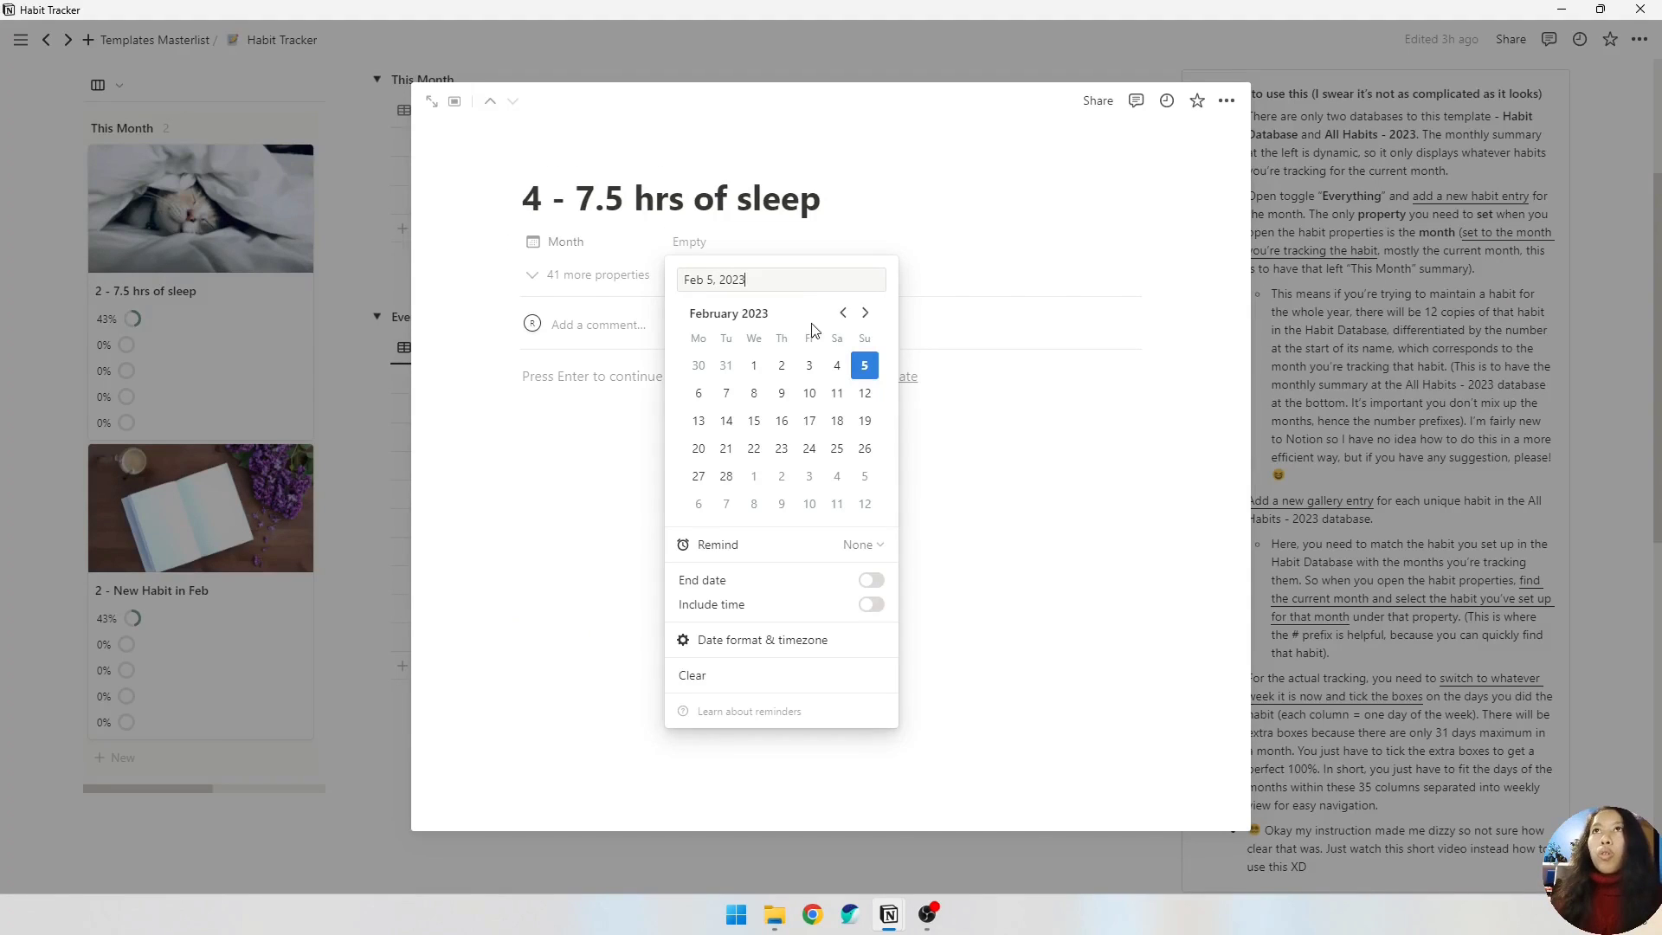
double_click(865, 312)
click(833, 376)
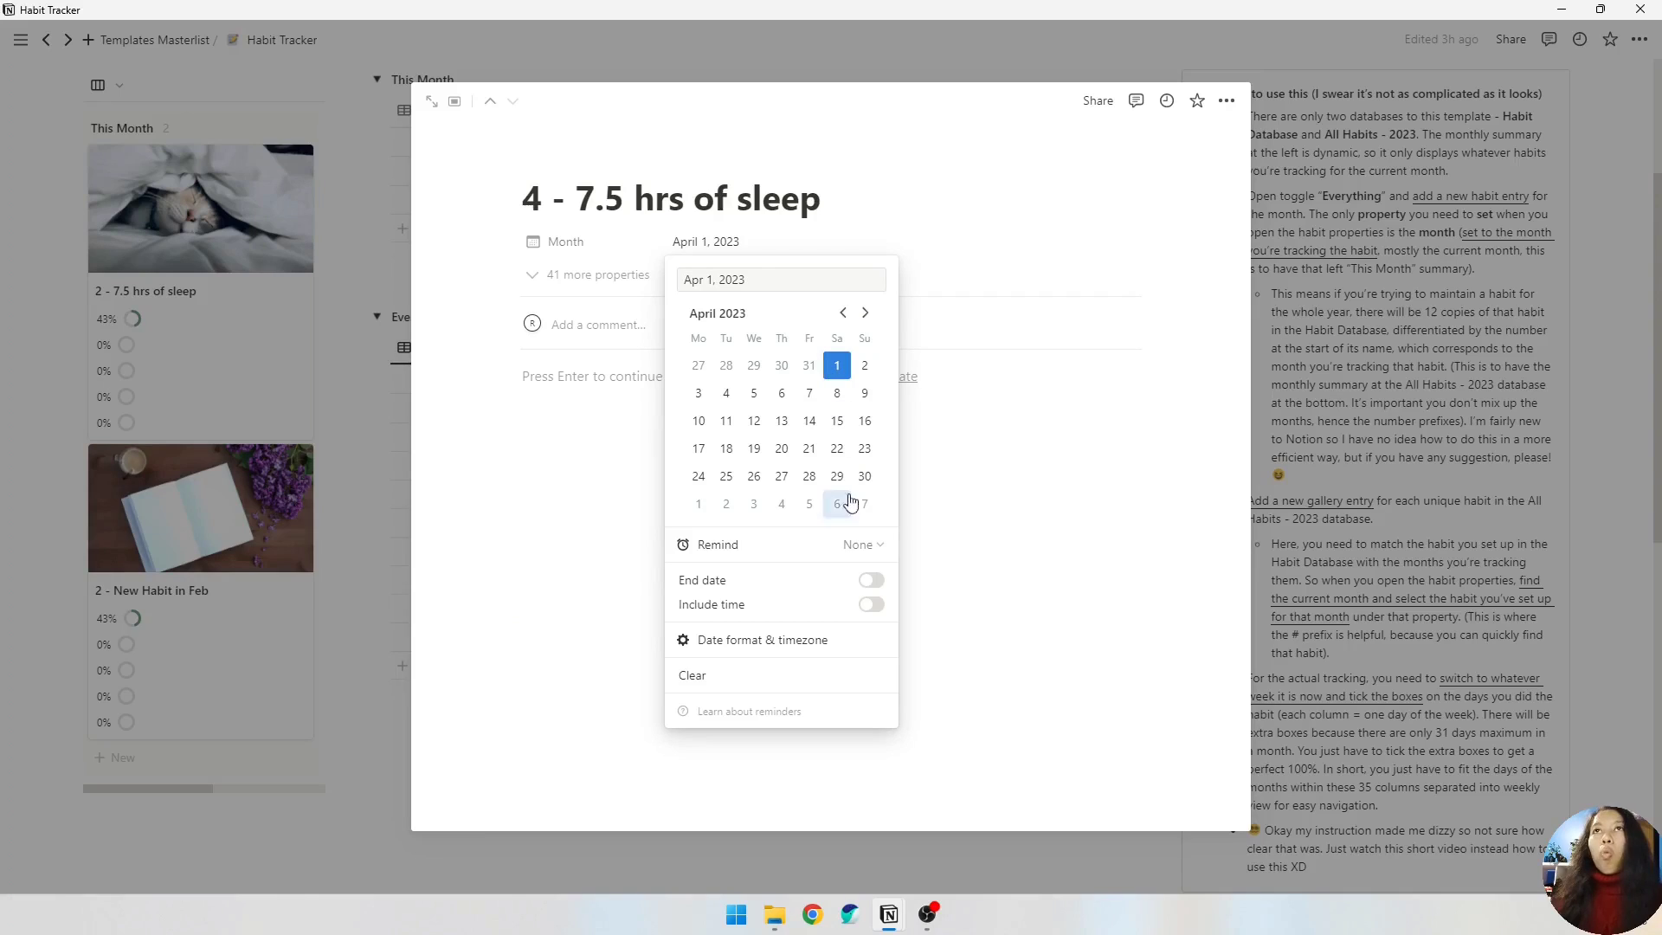
click(871, 580)
click(865, 475)
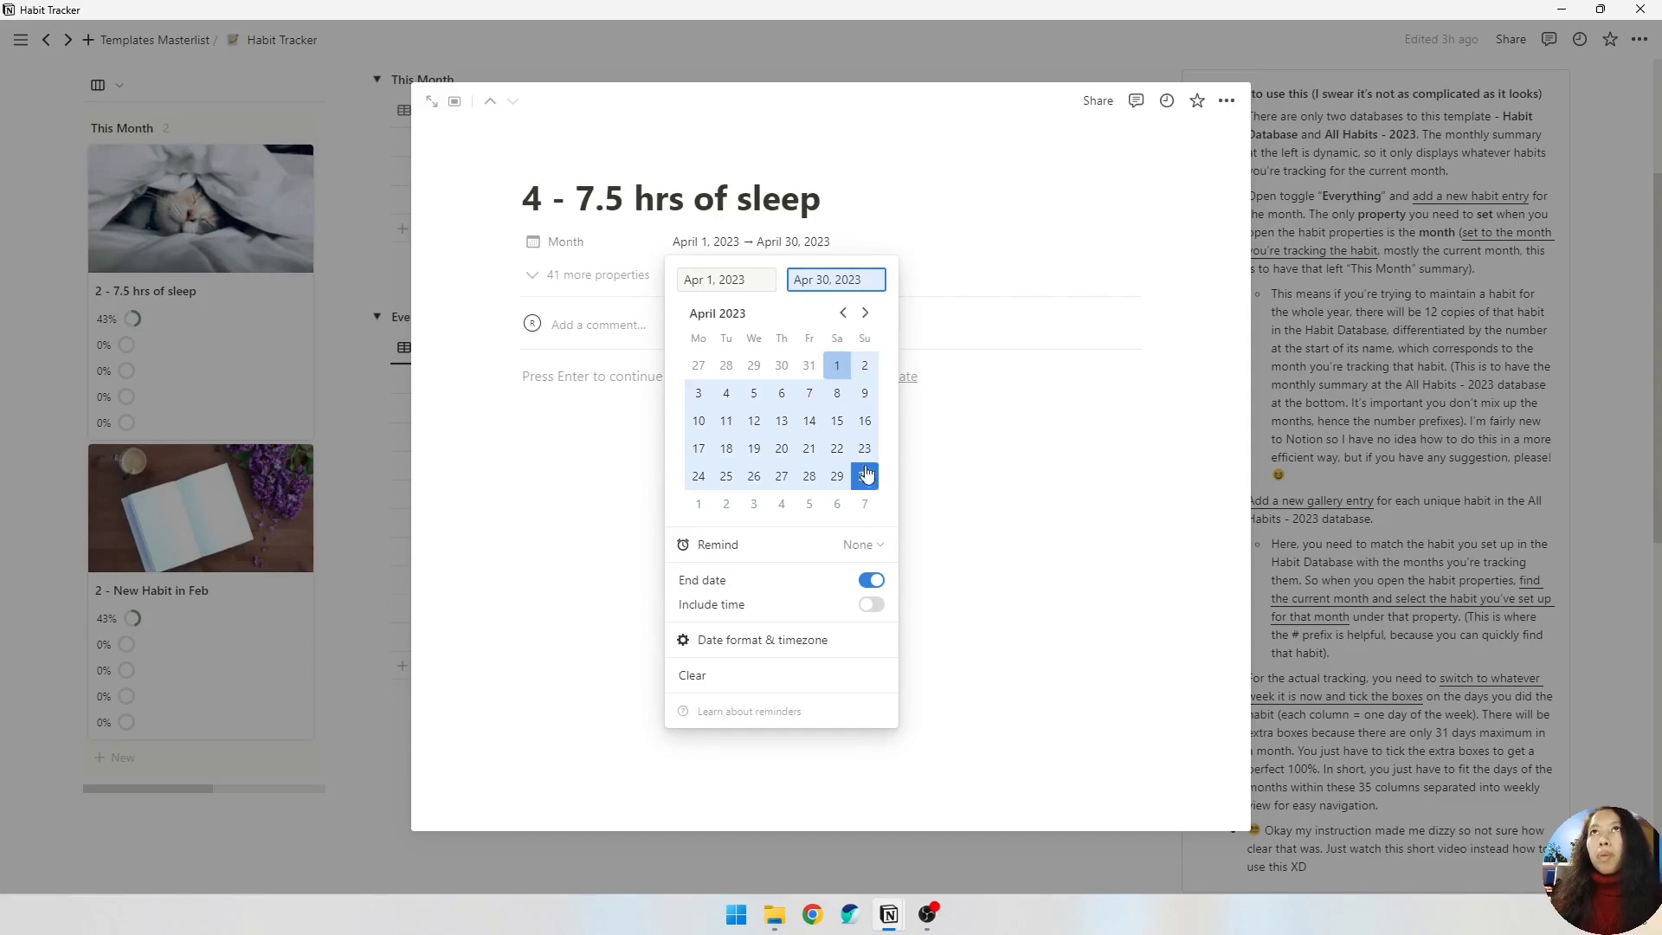
click(1108, 427)
- Give the "4 - 7.5 hrs of sleep" page the Unsplash cover of a cat under white sheets found by searching "sleep", and close the page
click(625, 165)
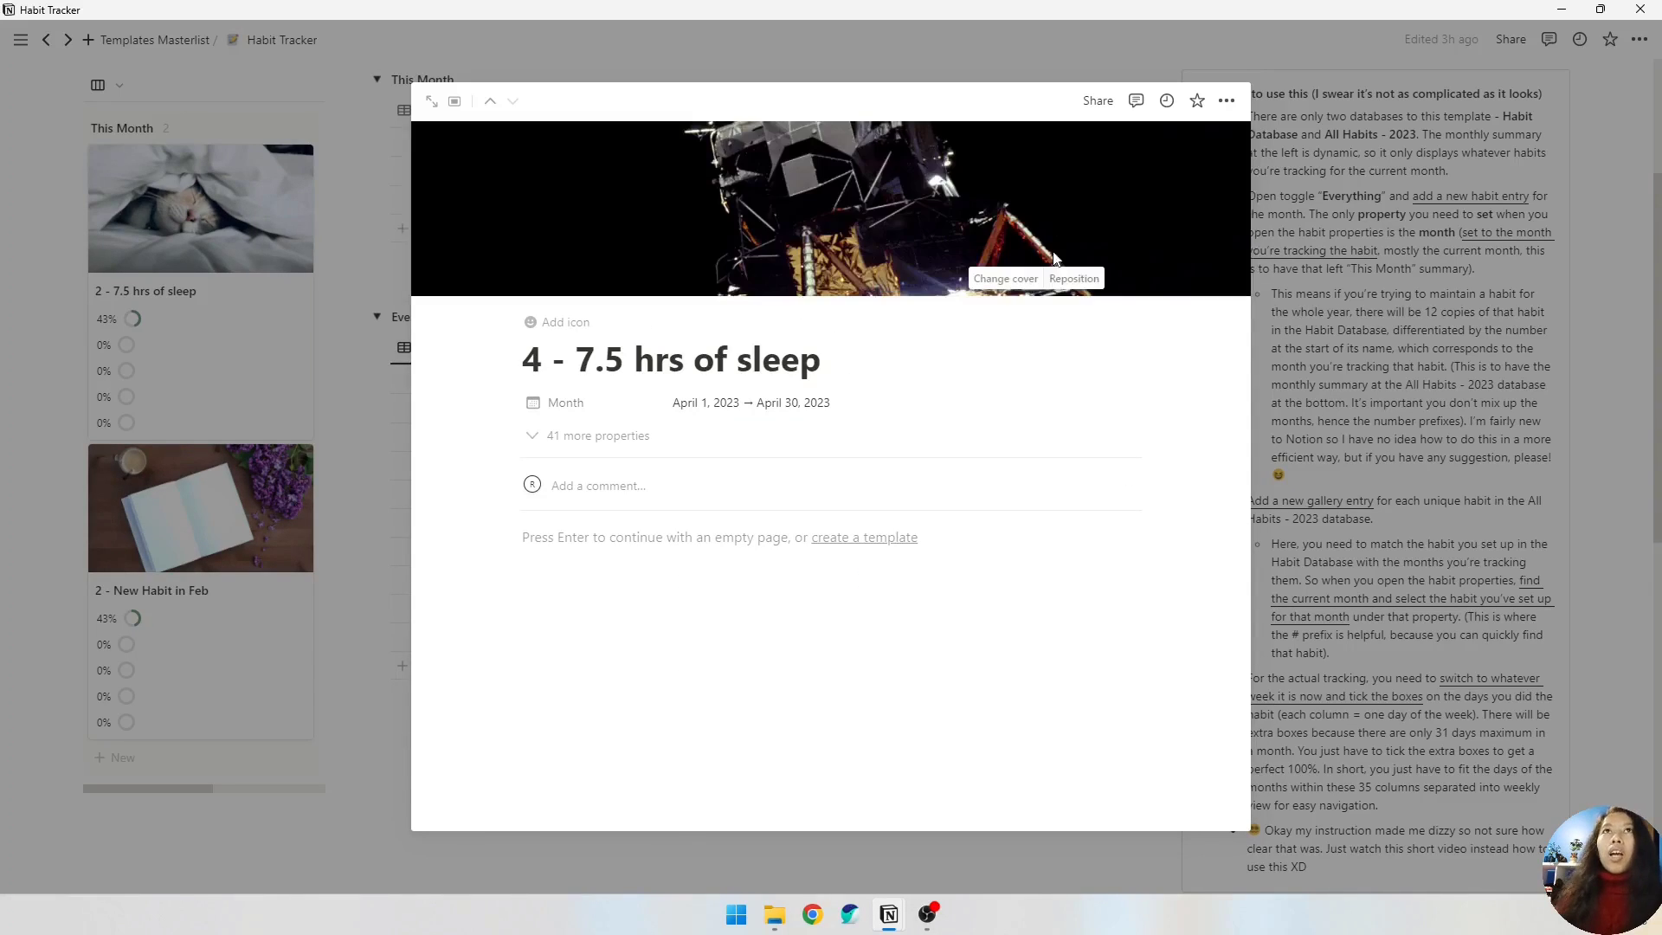
click(1004, 277)
click(956, 313)
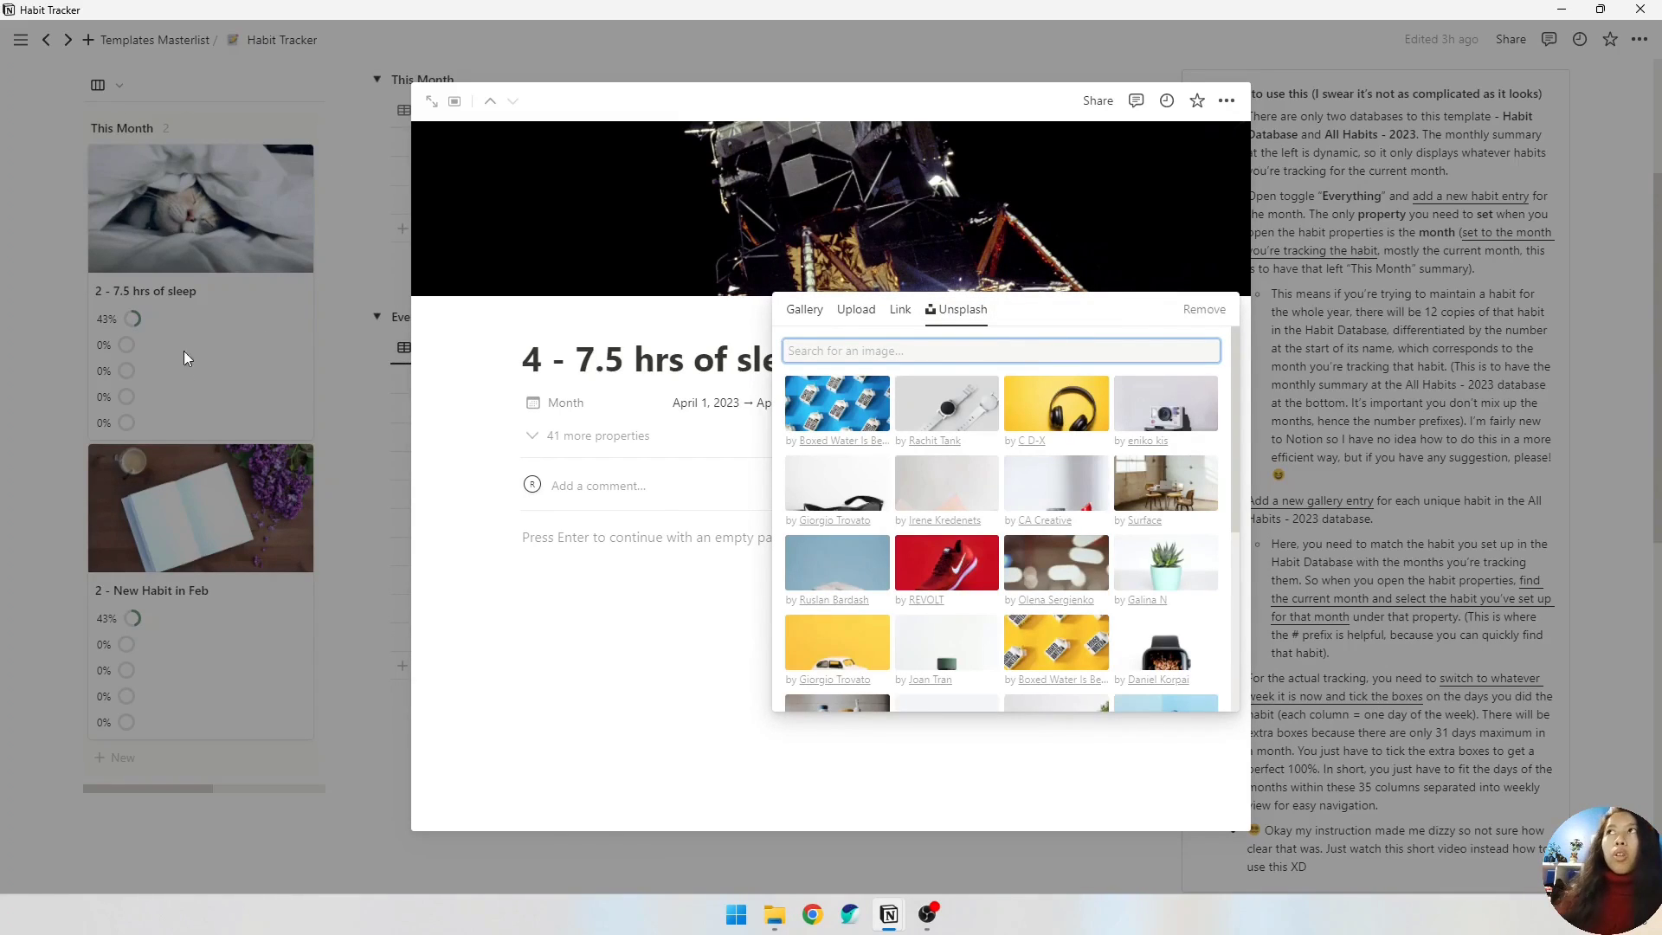
text(sleep)
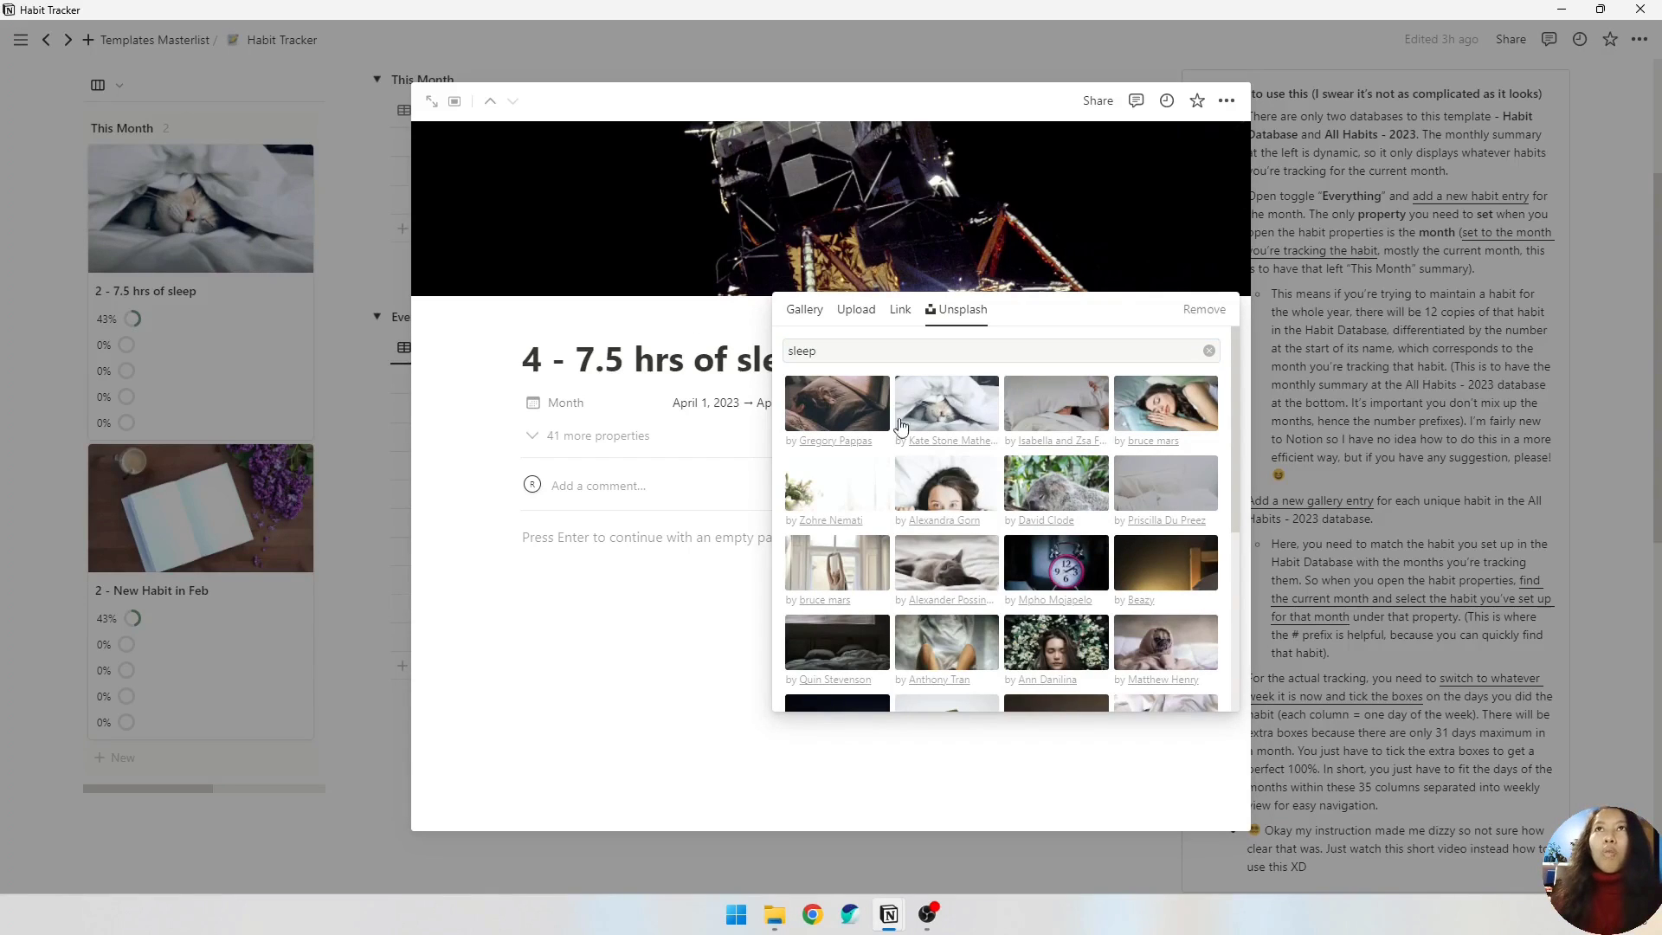
click(900, 426)
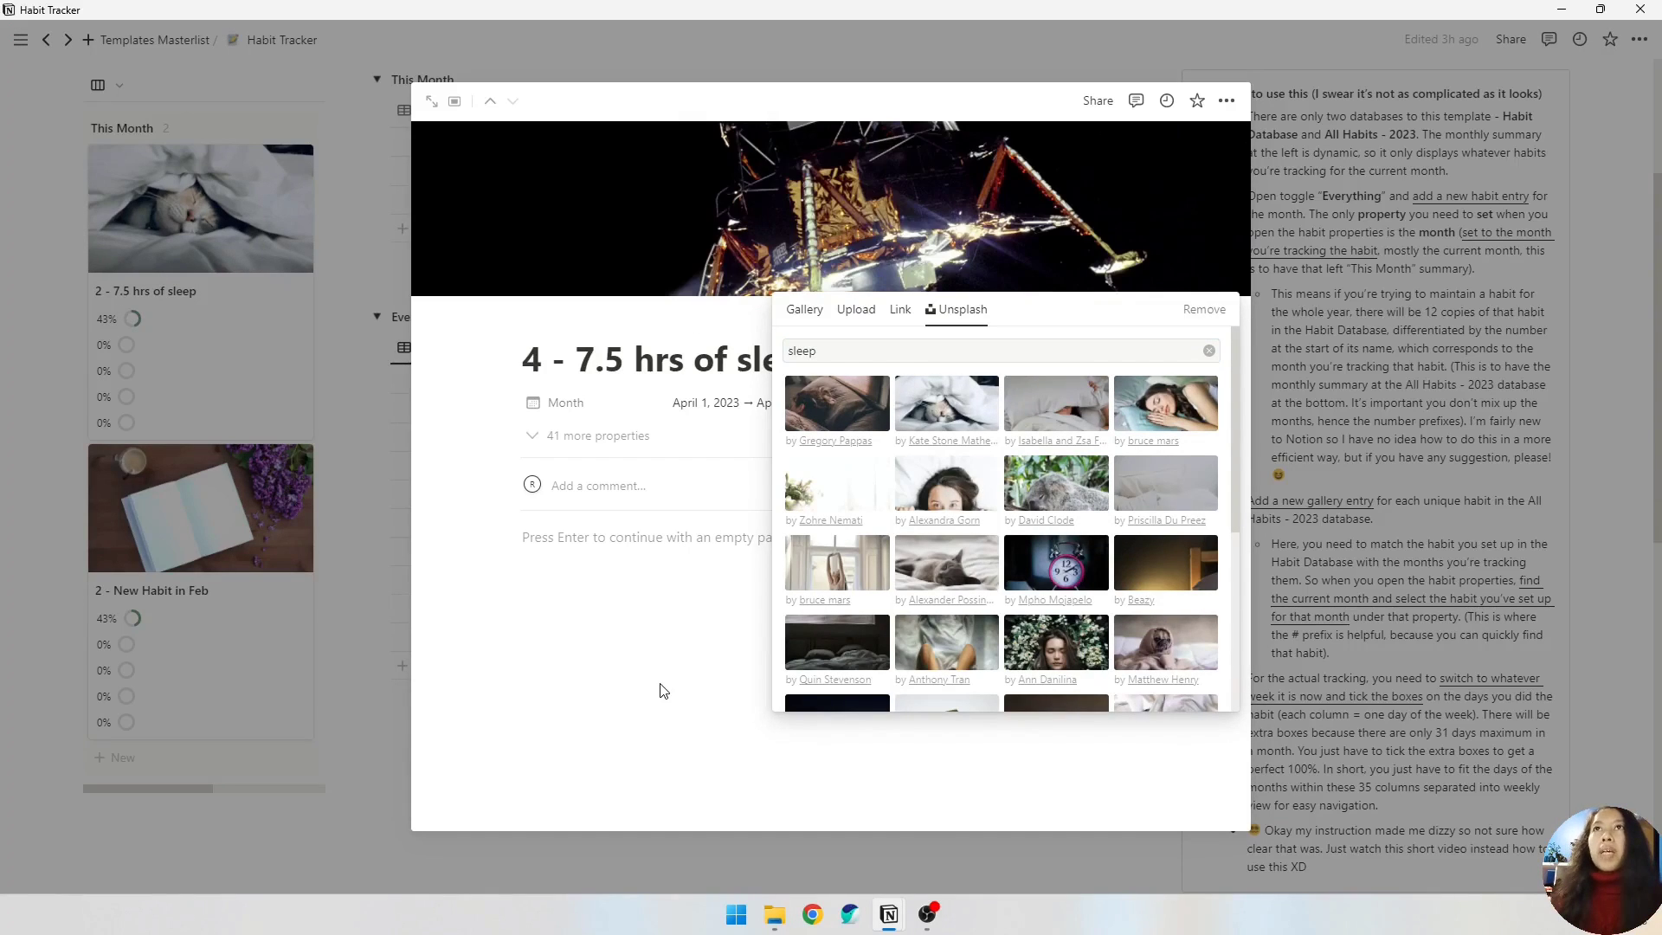
click(715, 686)
key(Escape)
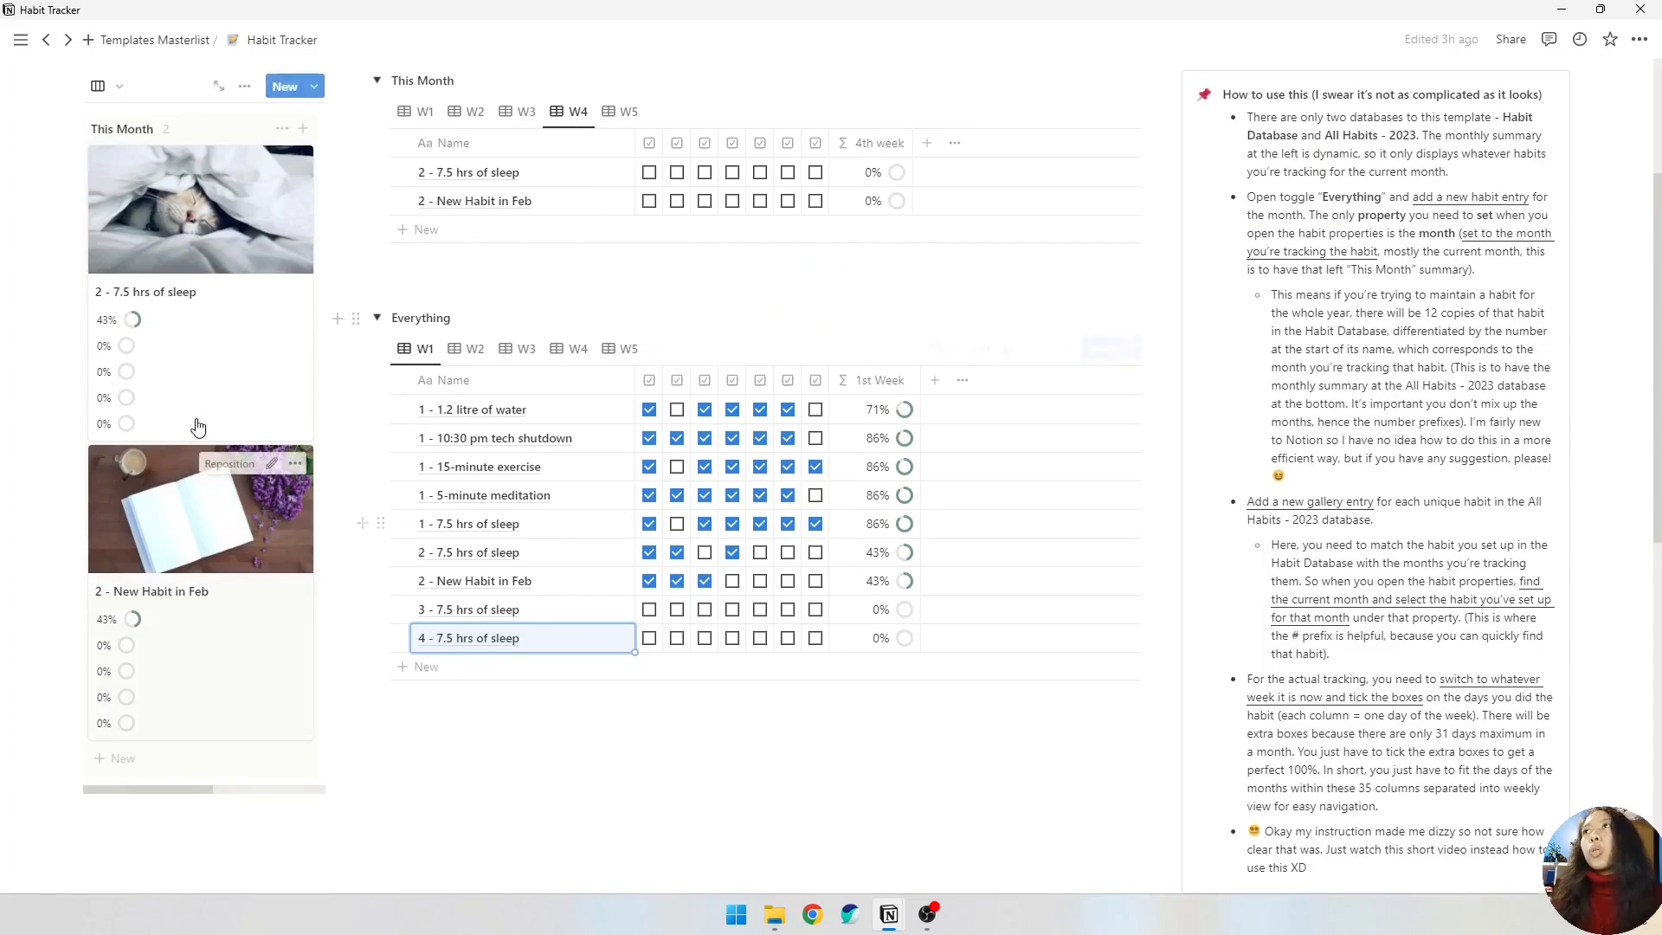
- Link the Apr property of "7.5 hrs of sleep" in the All Habits - 2023 gallery to the "3 - 7.5 hrs of sleep" habit
scroll(182, 437, up, 1)
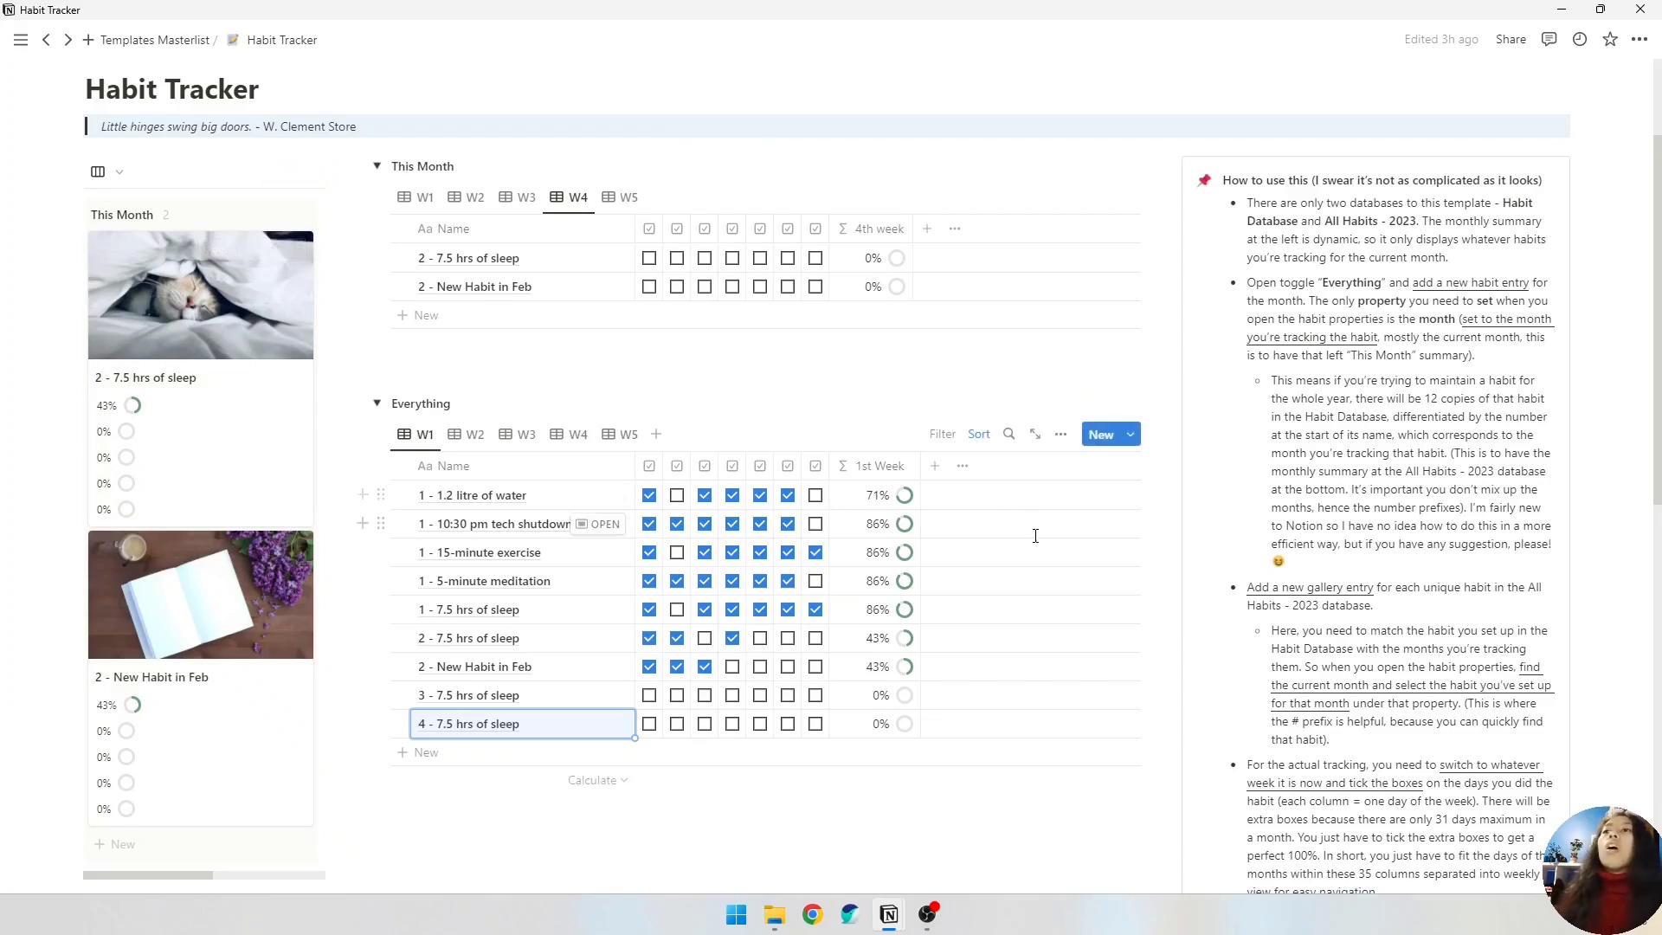
scroll(523, 558, down, 5)
scroll(589, 520, up, 4)
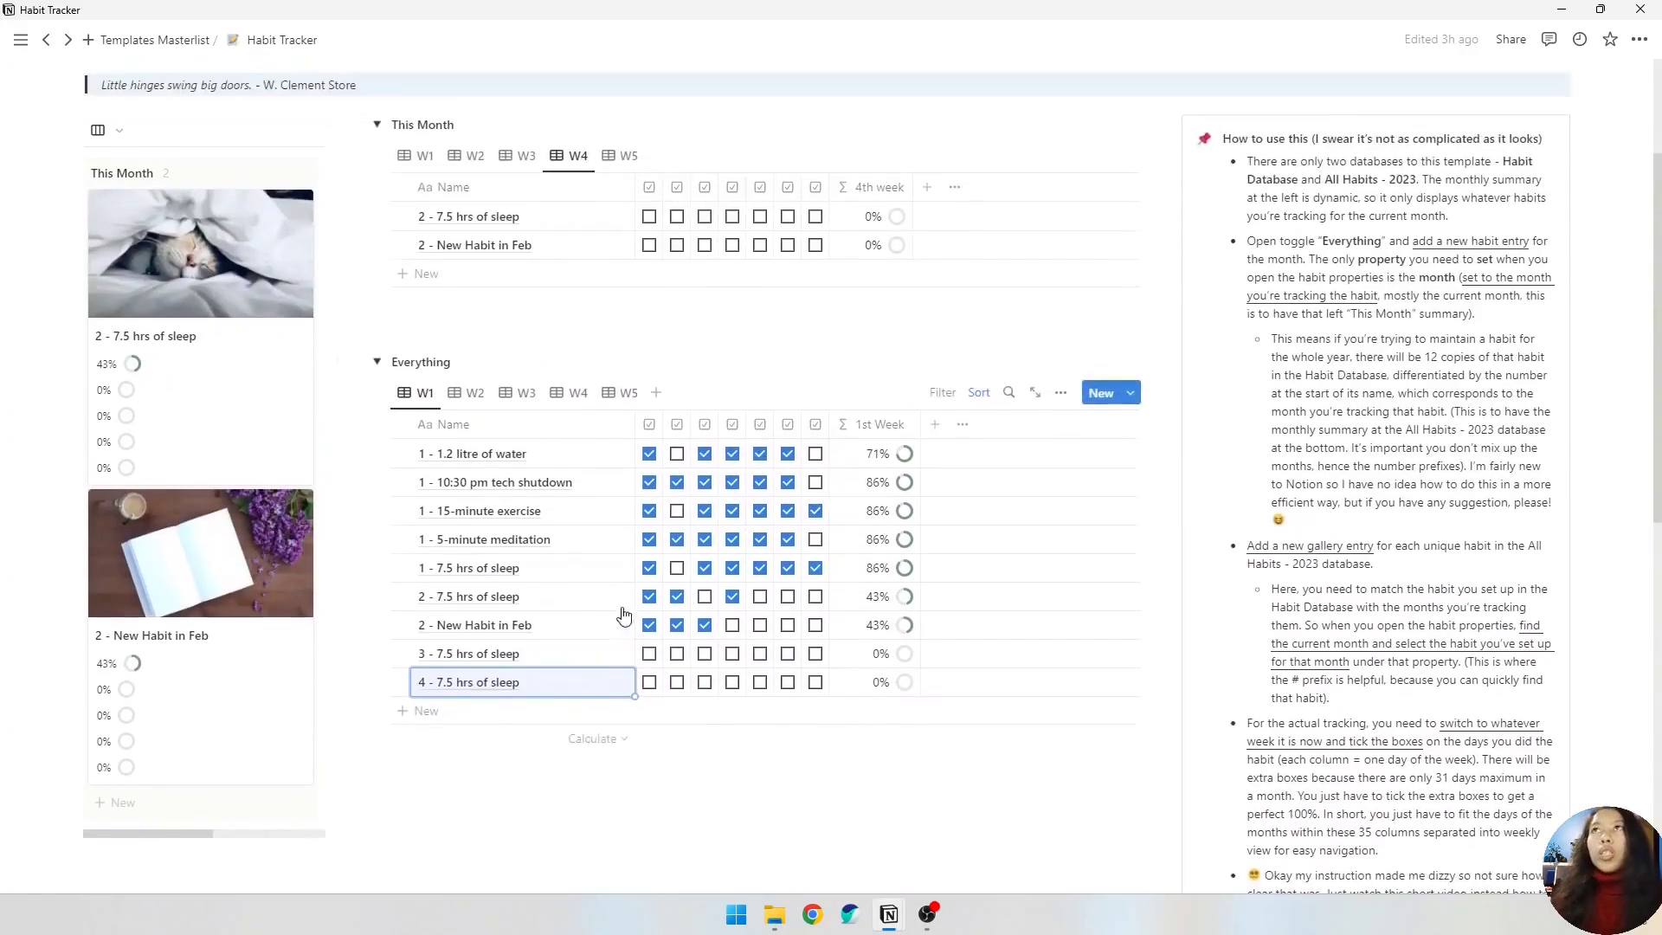
scroll(598, 718, down, 3)
scroll(607, 715, down, 5)
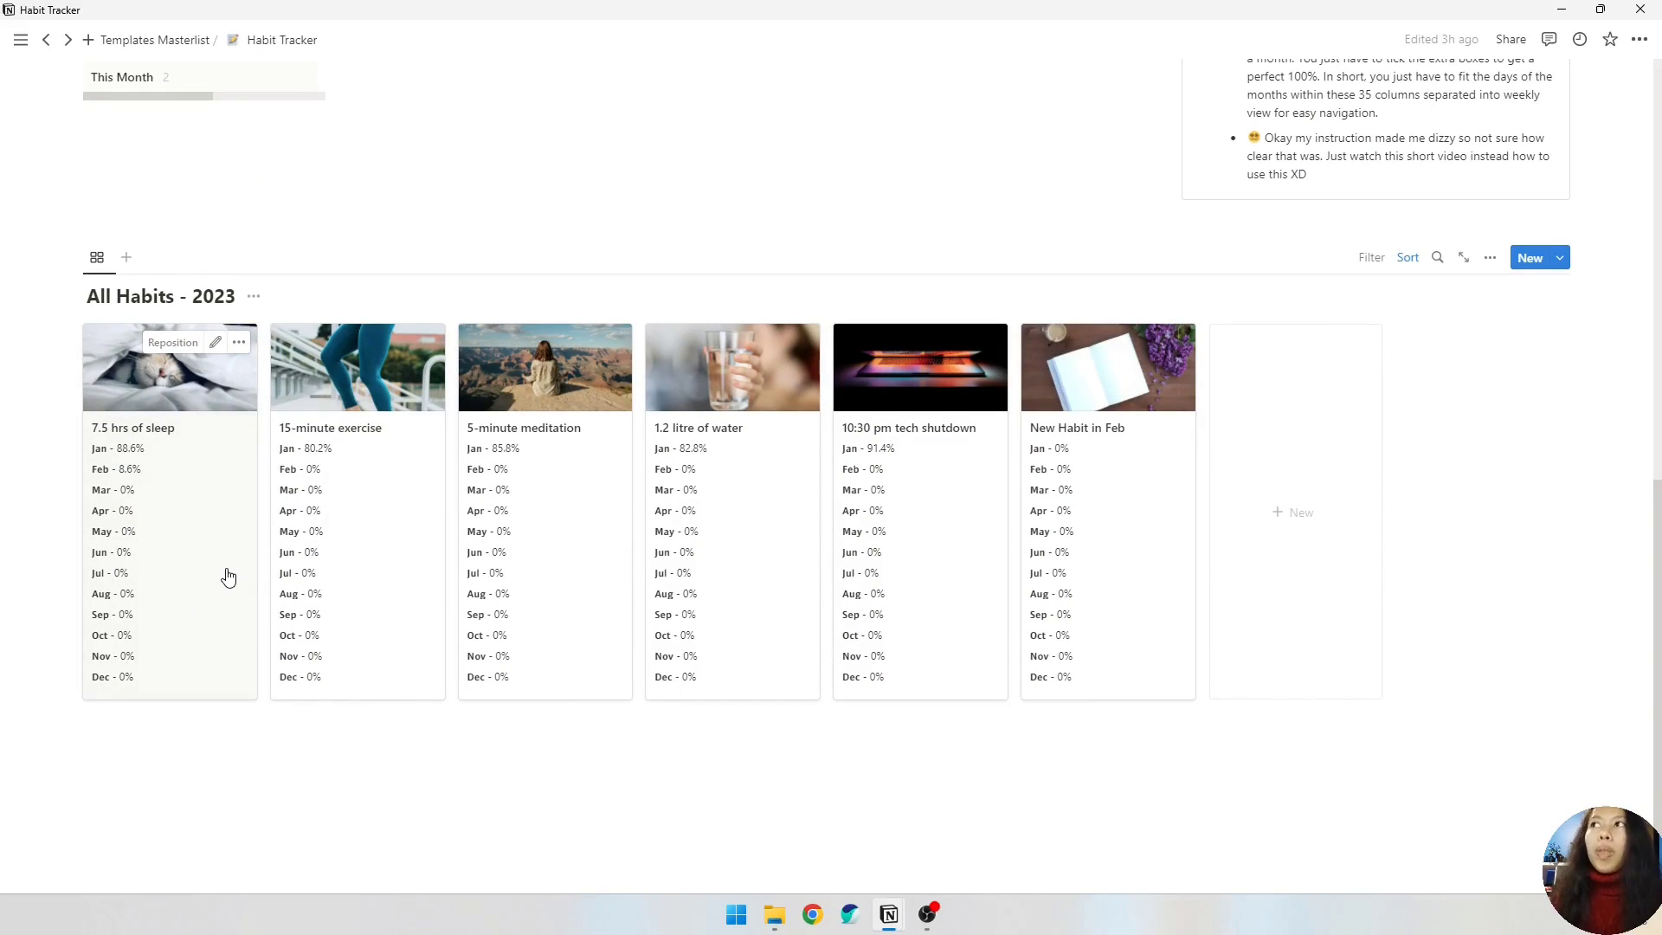
click(229, 576)
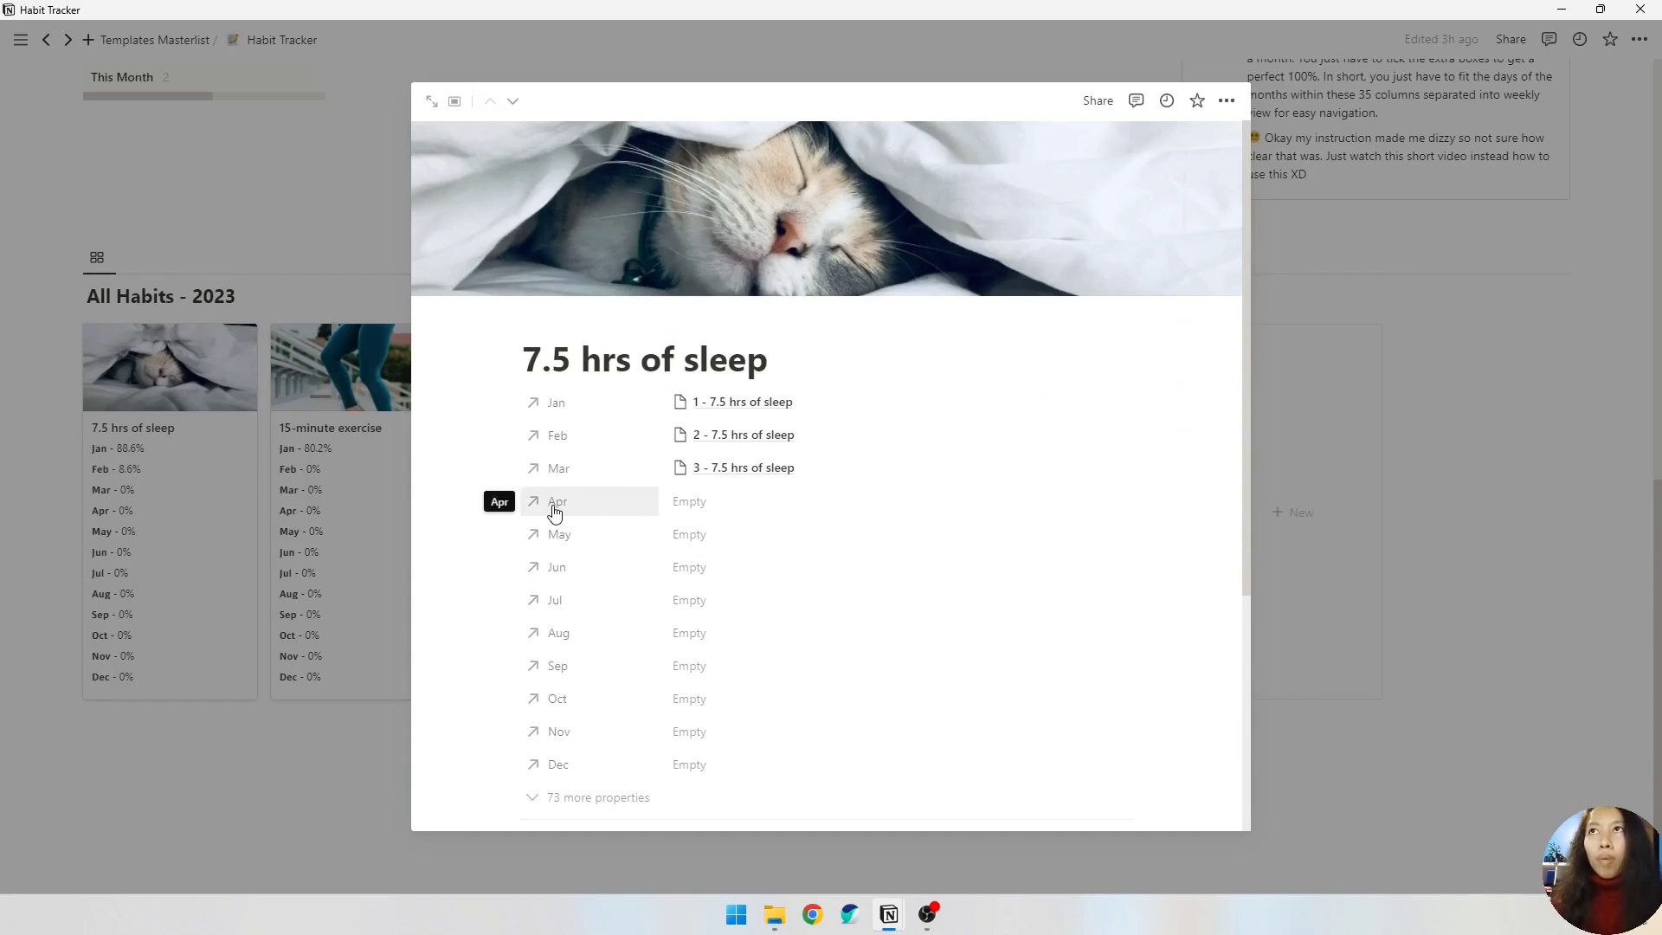
click(760, 504)
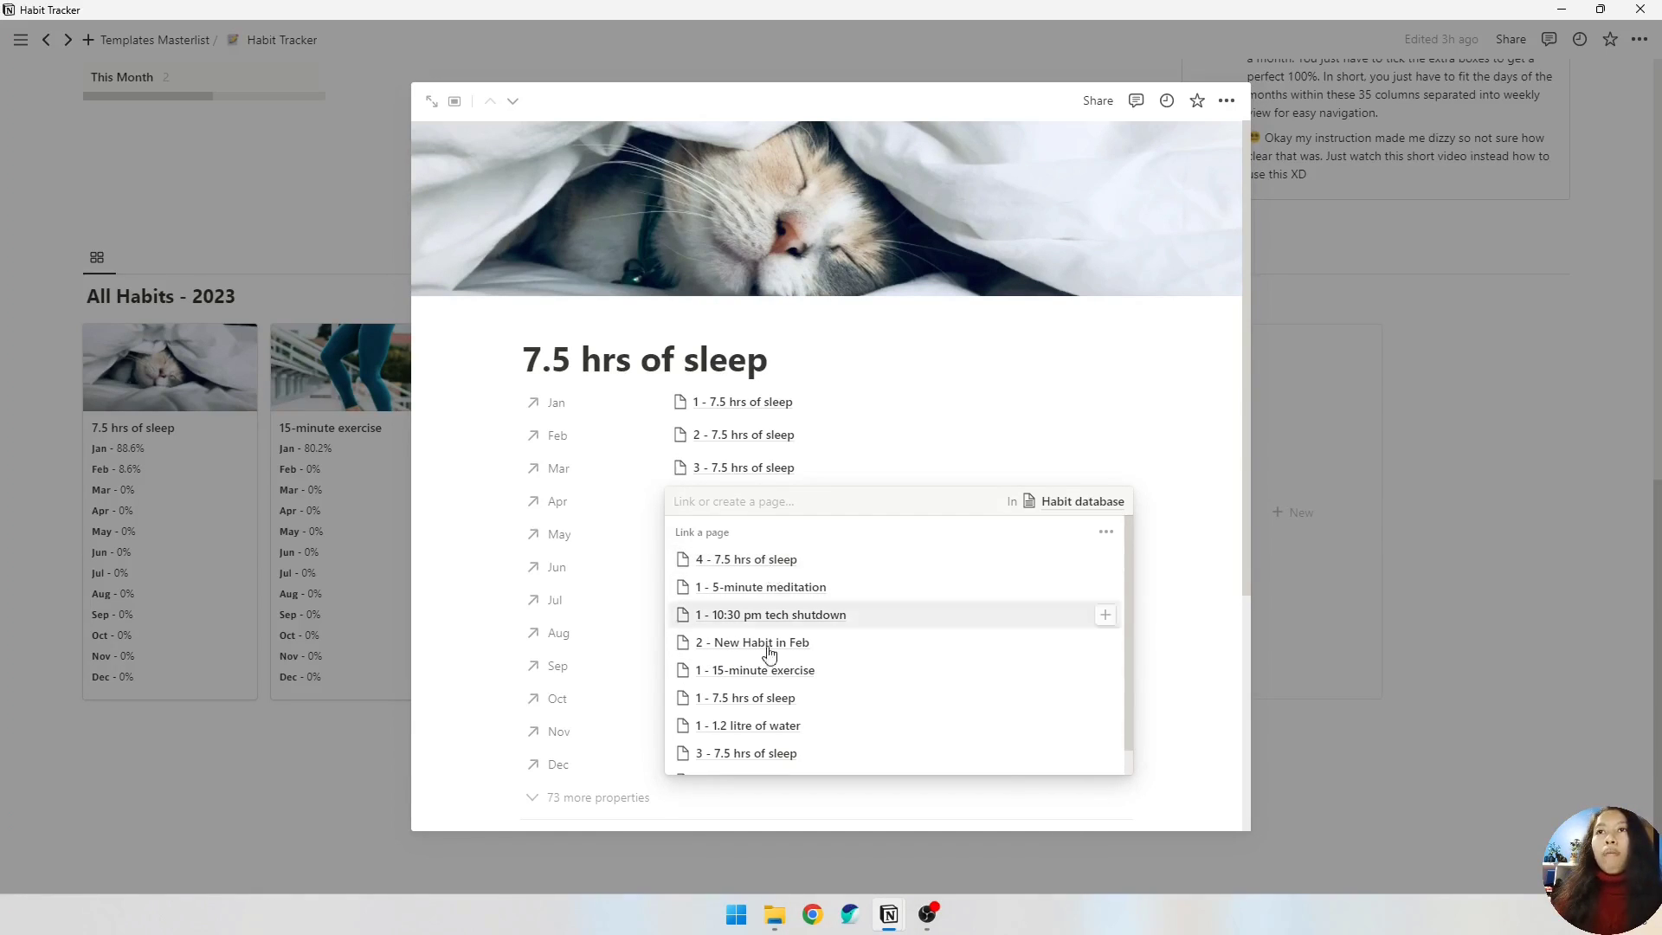
click(730, 753)
key(Escape)
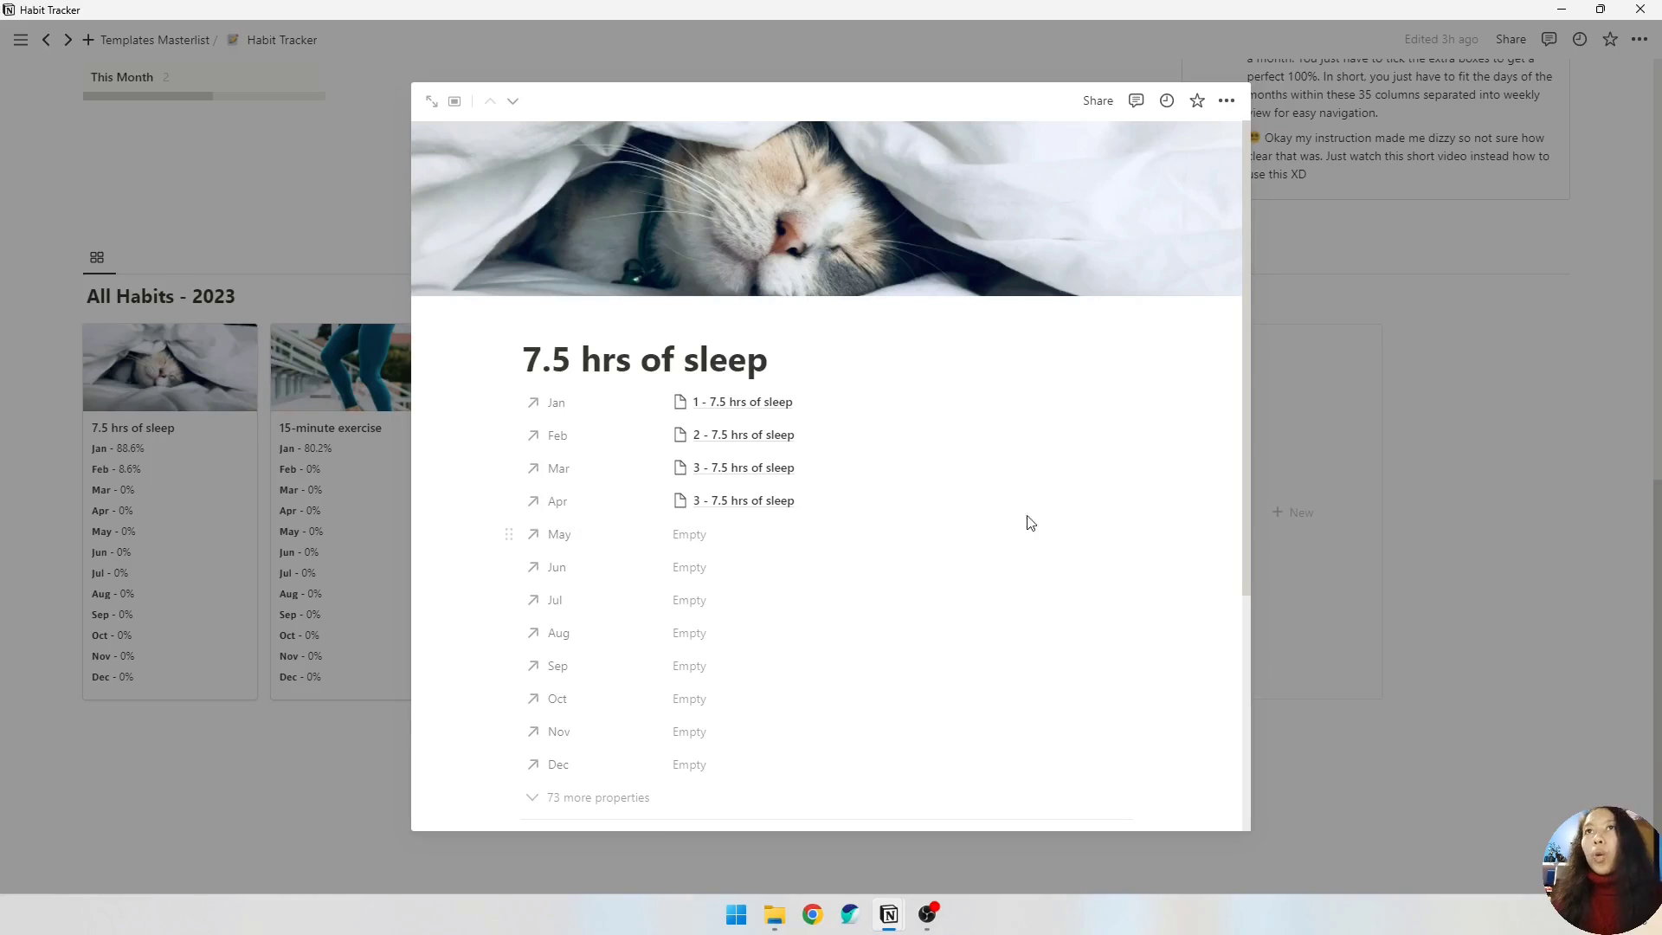
- Replace the Apr link of "7.5 hrs of sleep" with the mismatched "2 - 7.5 hrs of sleep" habit and close the page
click(1096, 502)
click(731, 513)
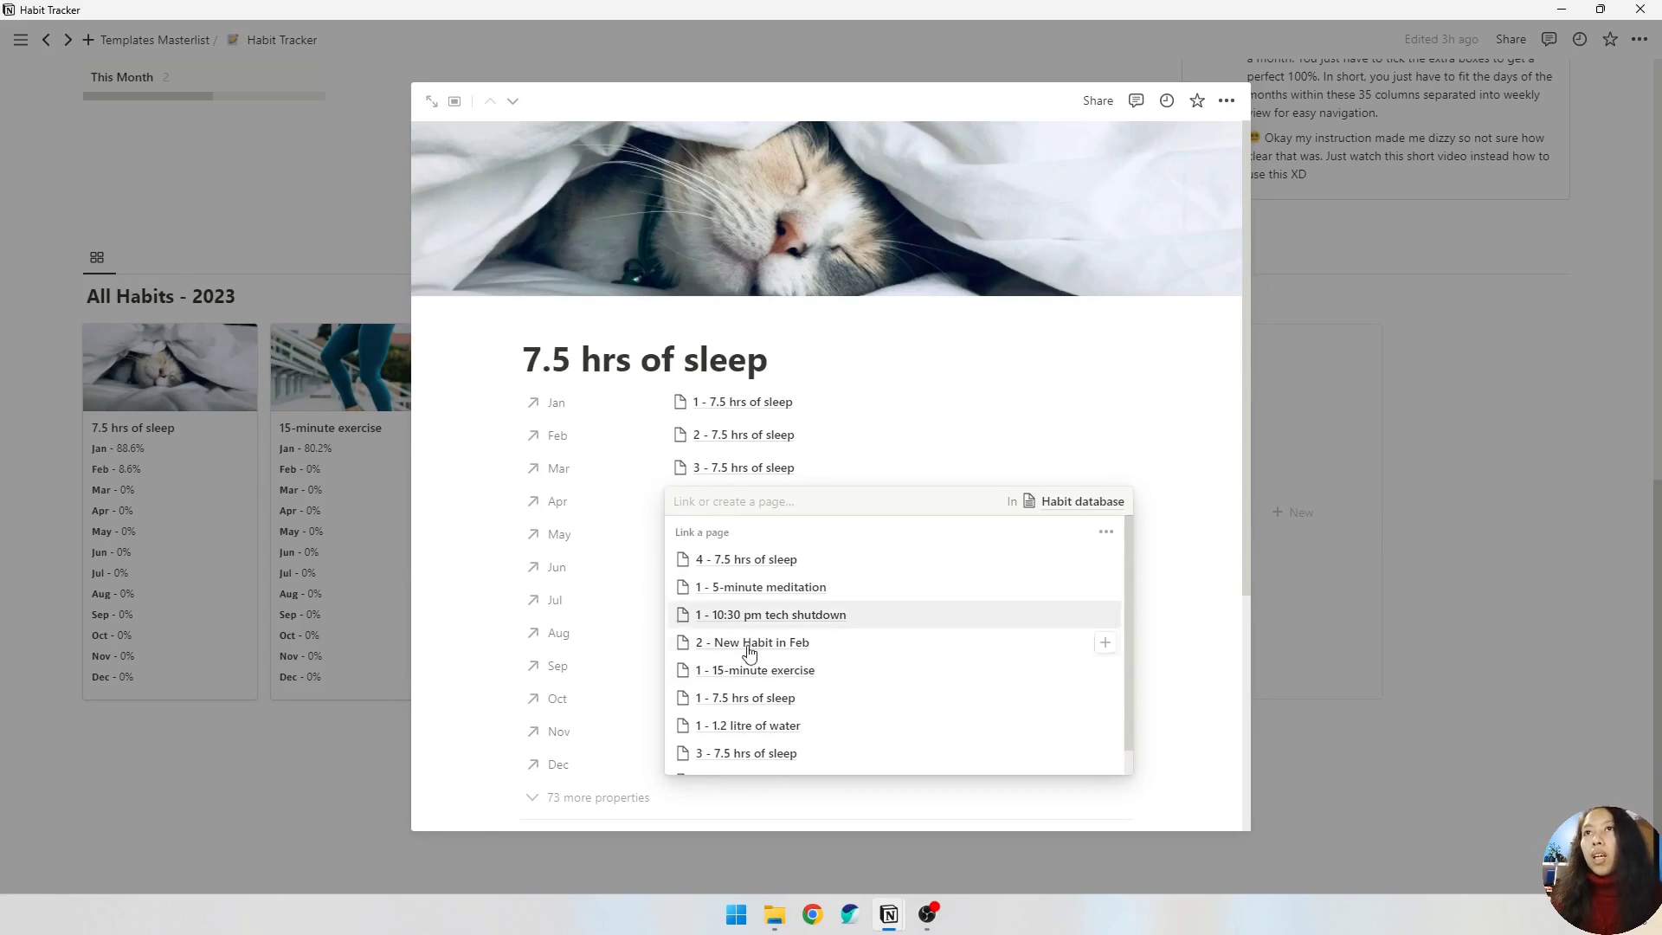
scroll(737, 735, down, 1)
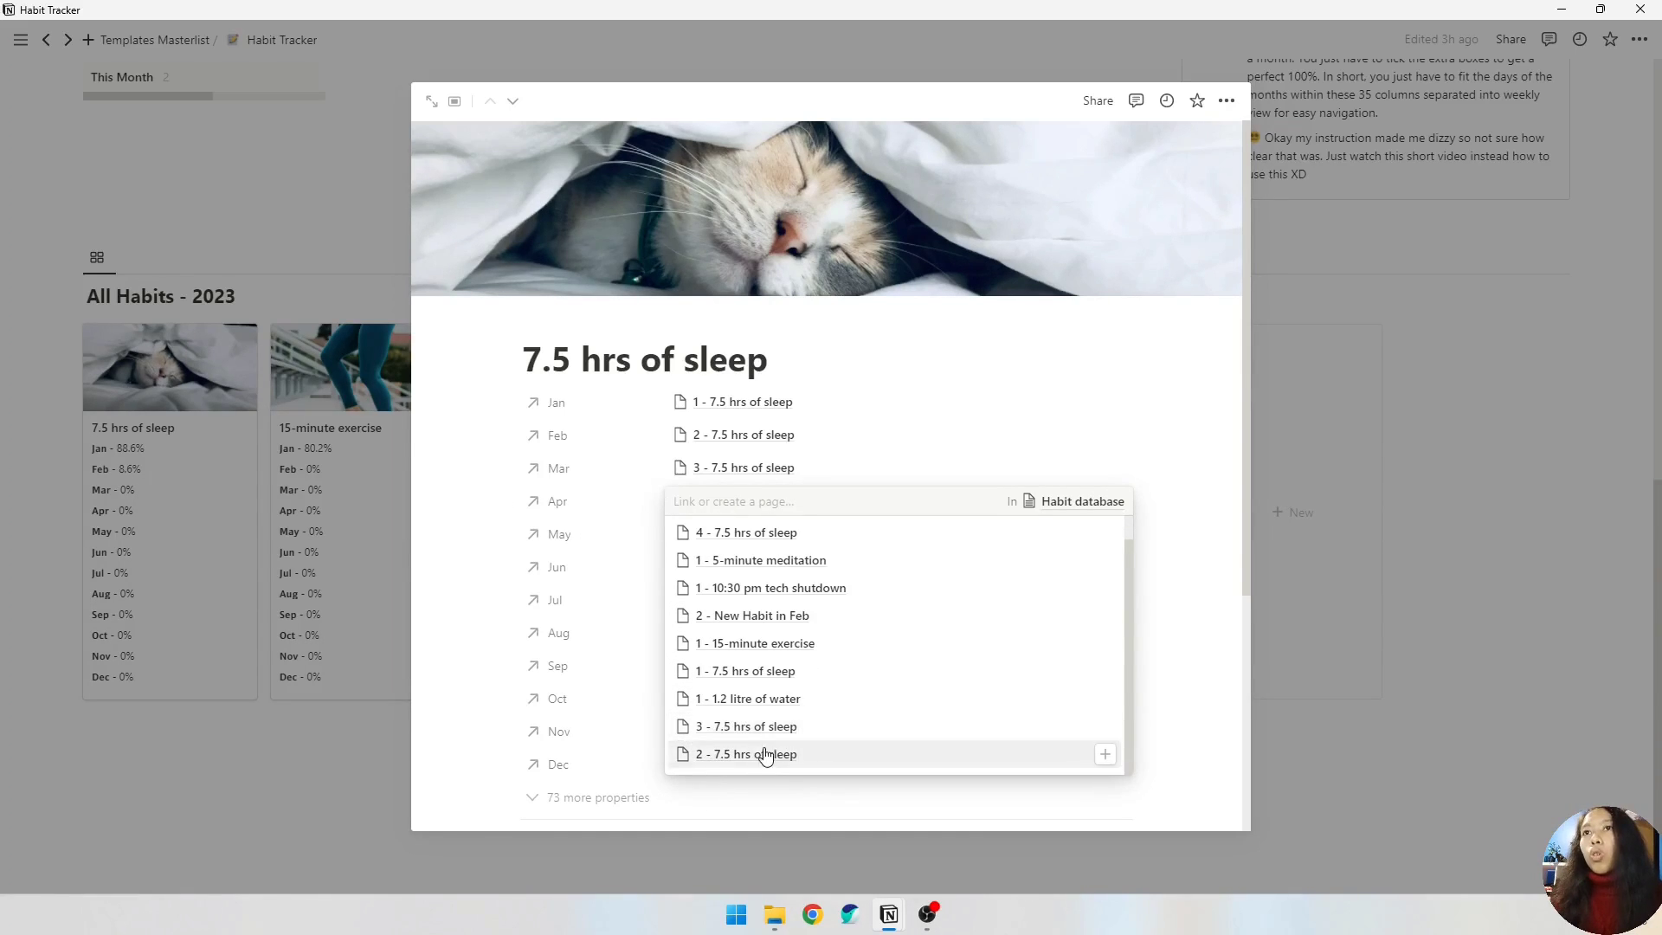
click(753, 753)
click(631, 638)
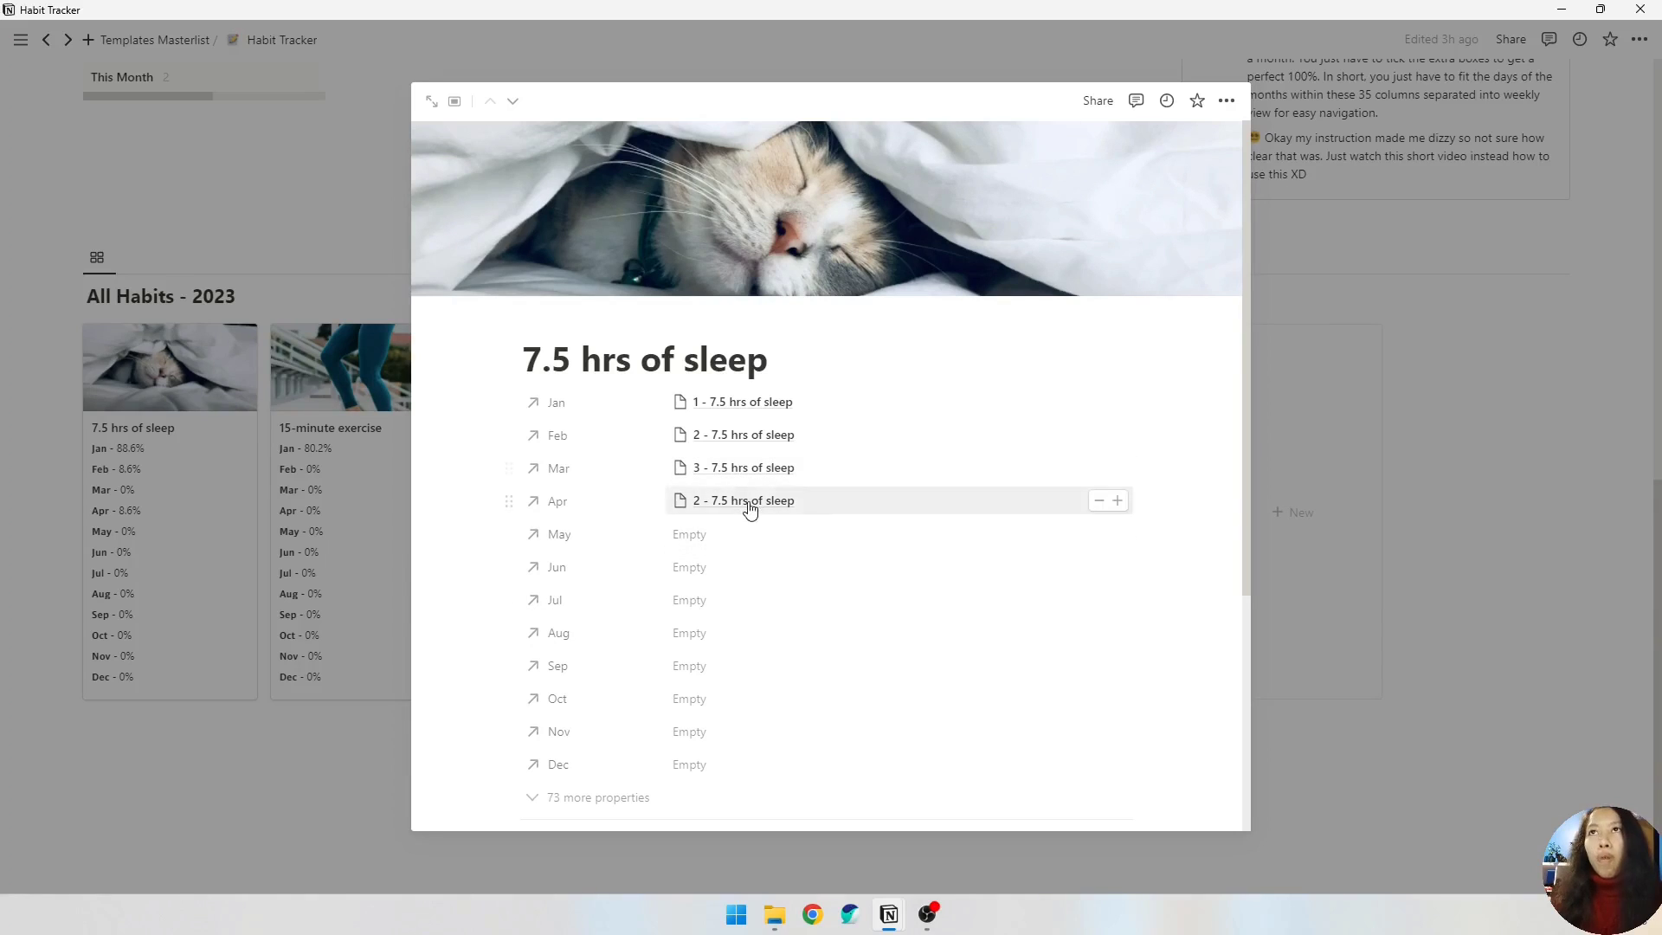
click(286, 826)
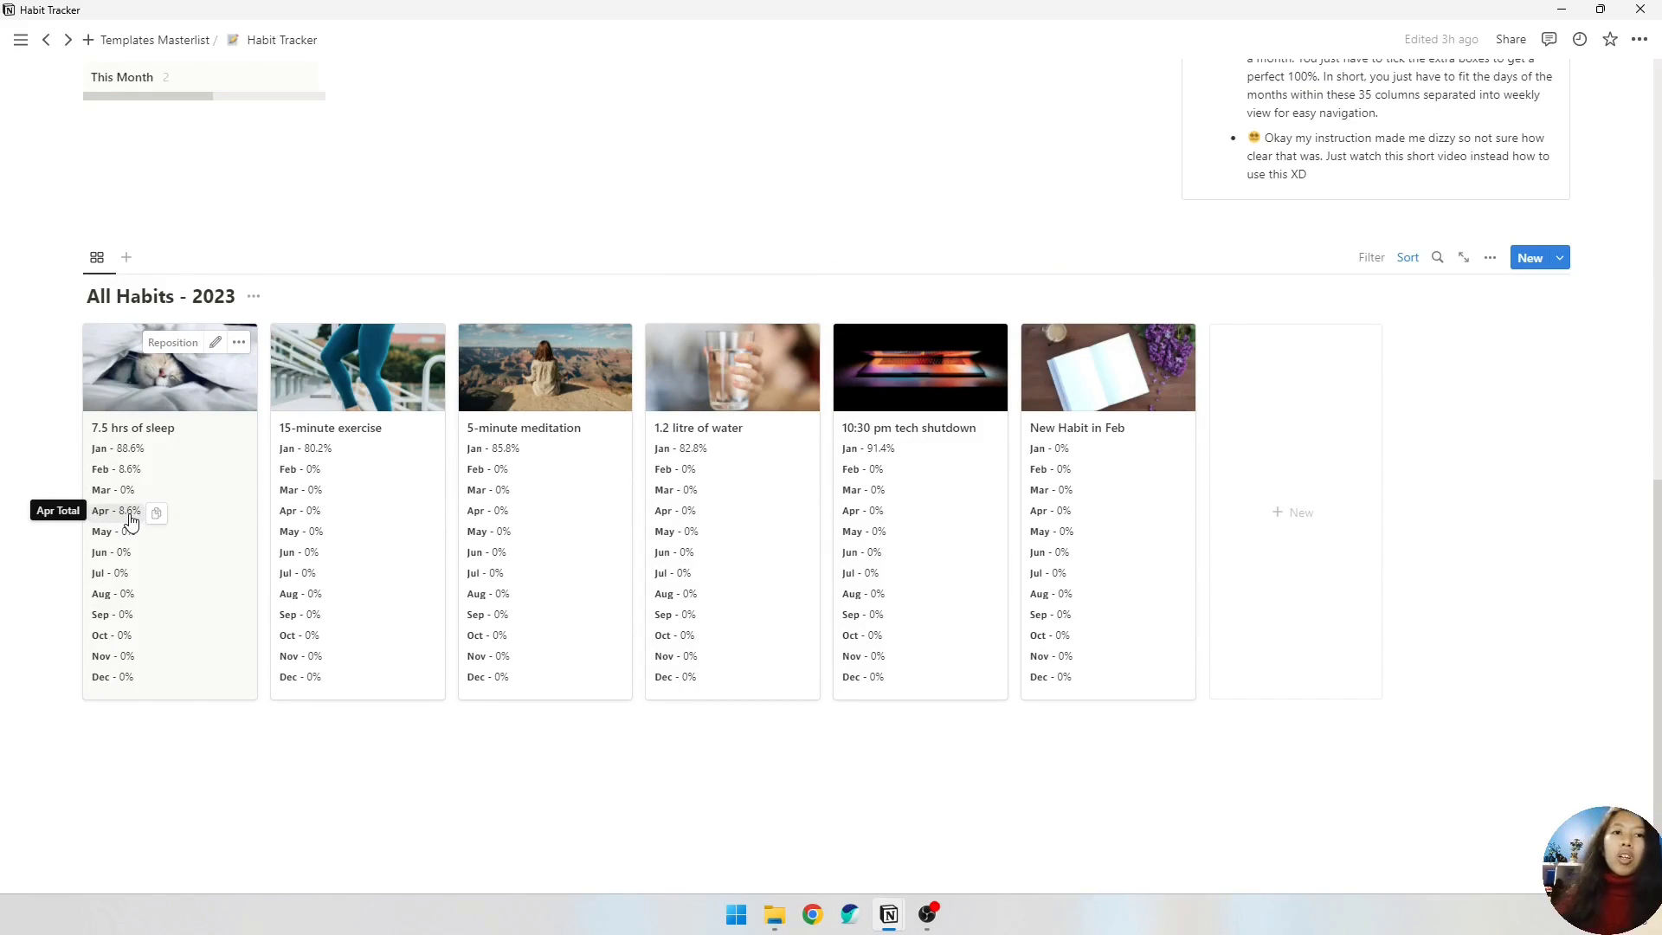
- Relink the Apr property of the "7.5 hrs of sleep" gallery entry to "4 - 7.5 hrs of sleep" and close the page
click(220, 554)
mouse_move(865, 512)
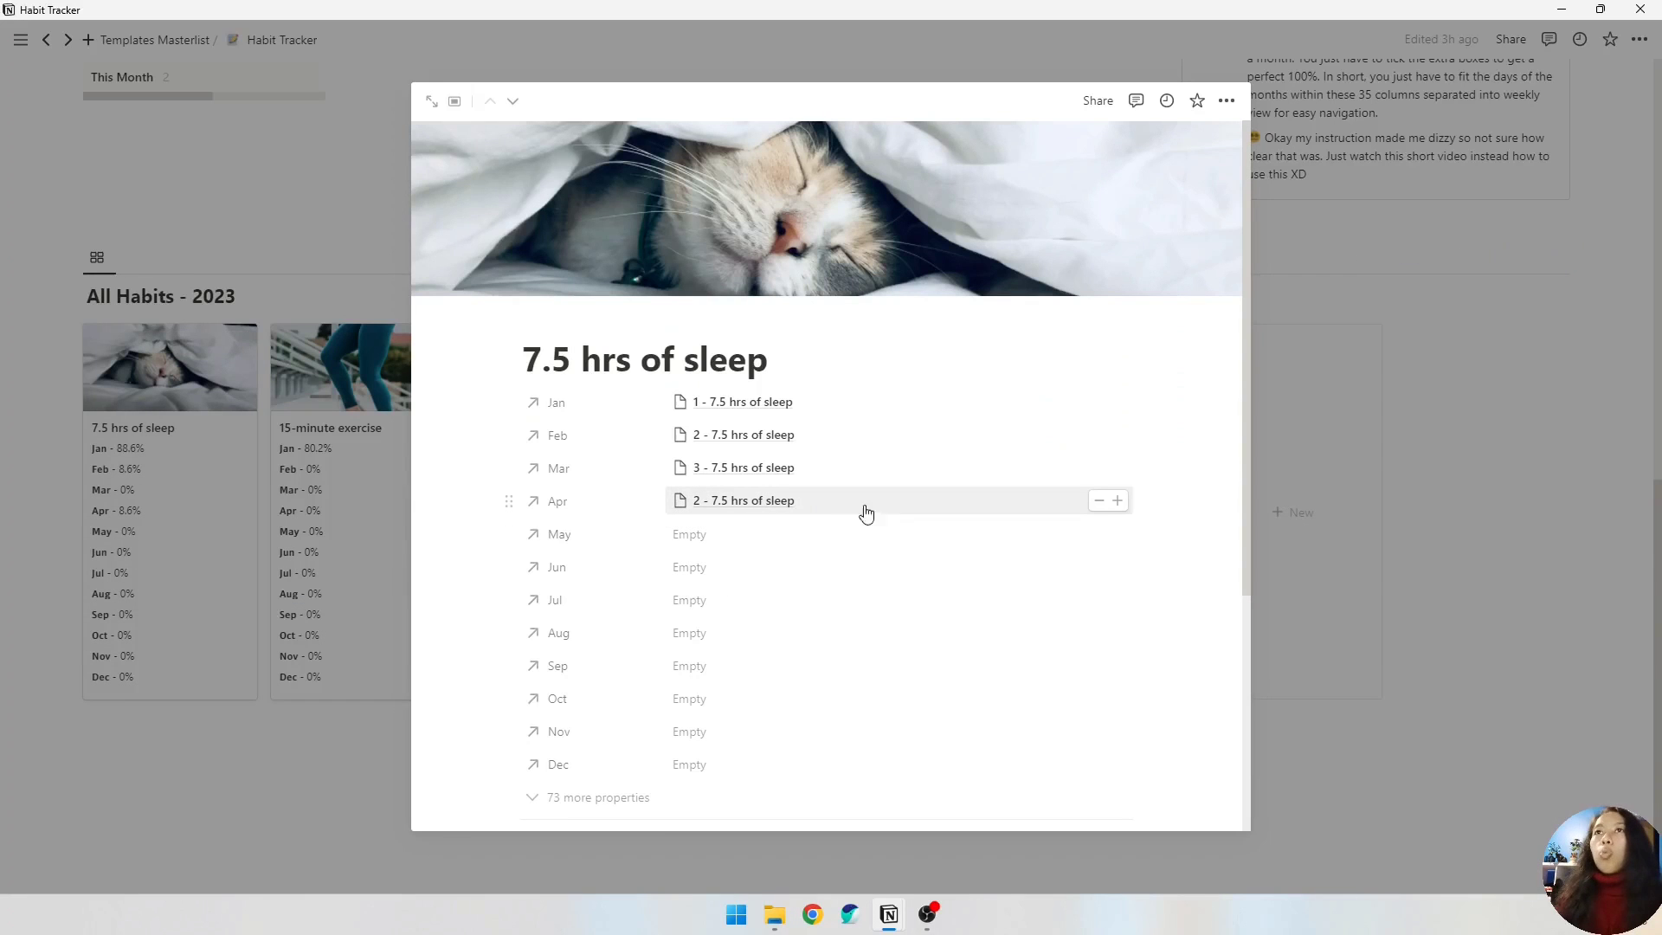
click(1099, 501)
click(903, 517)
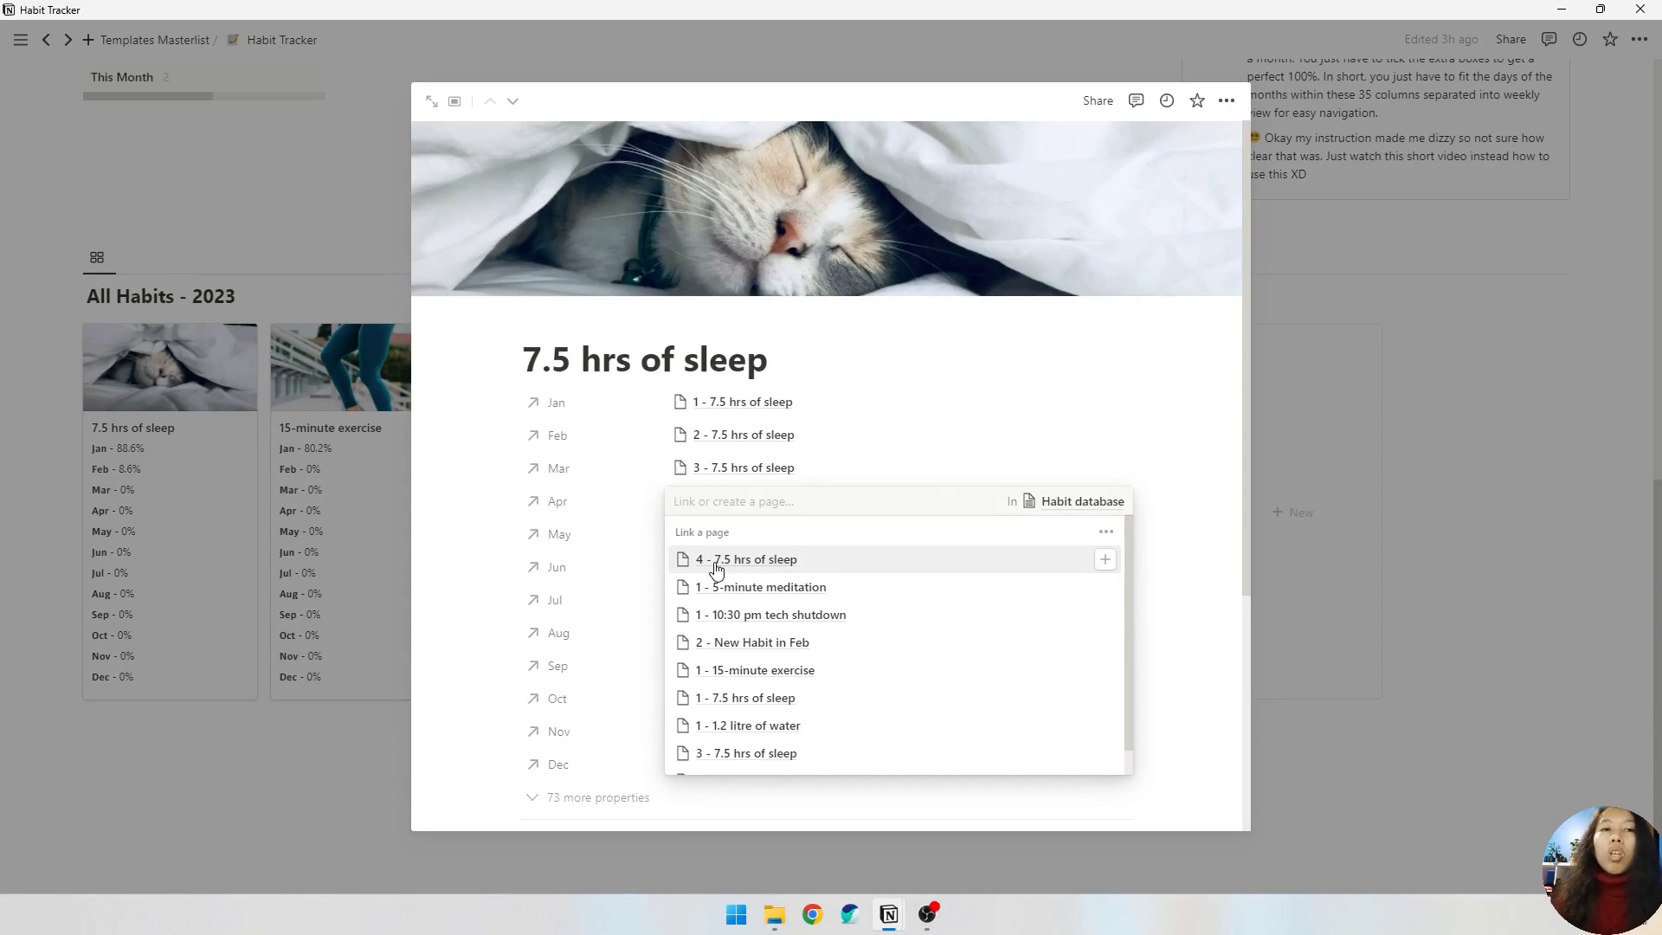
click(715, 568)
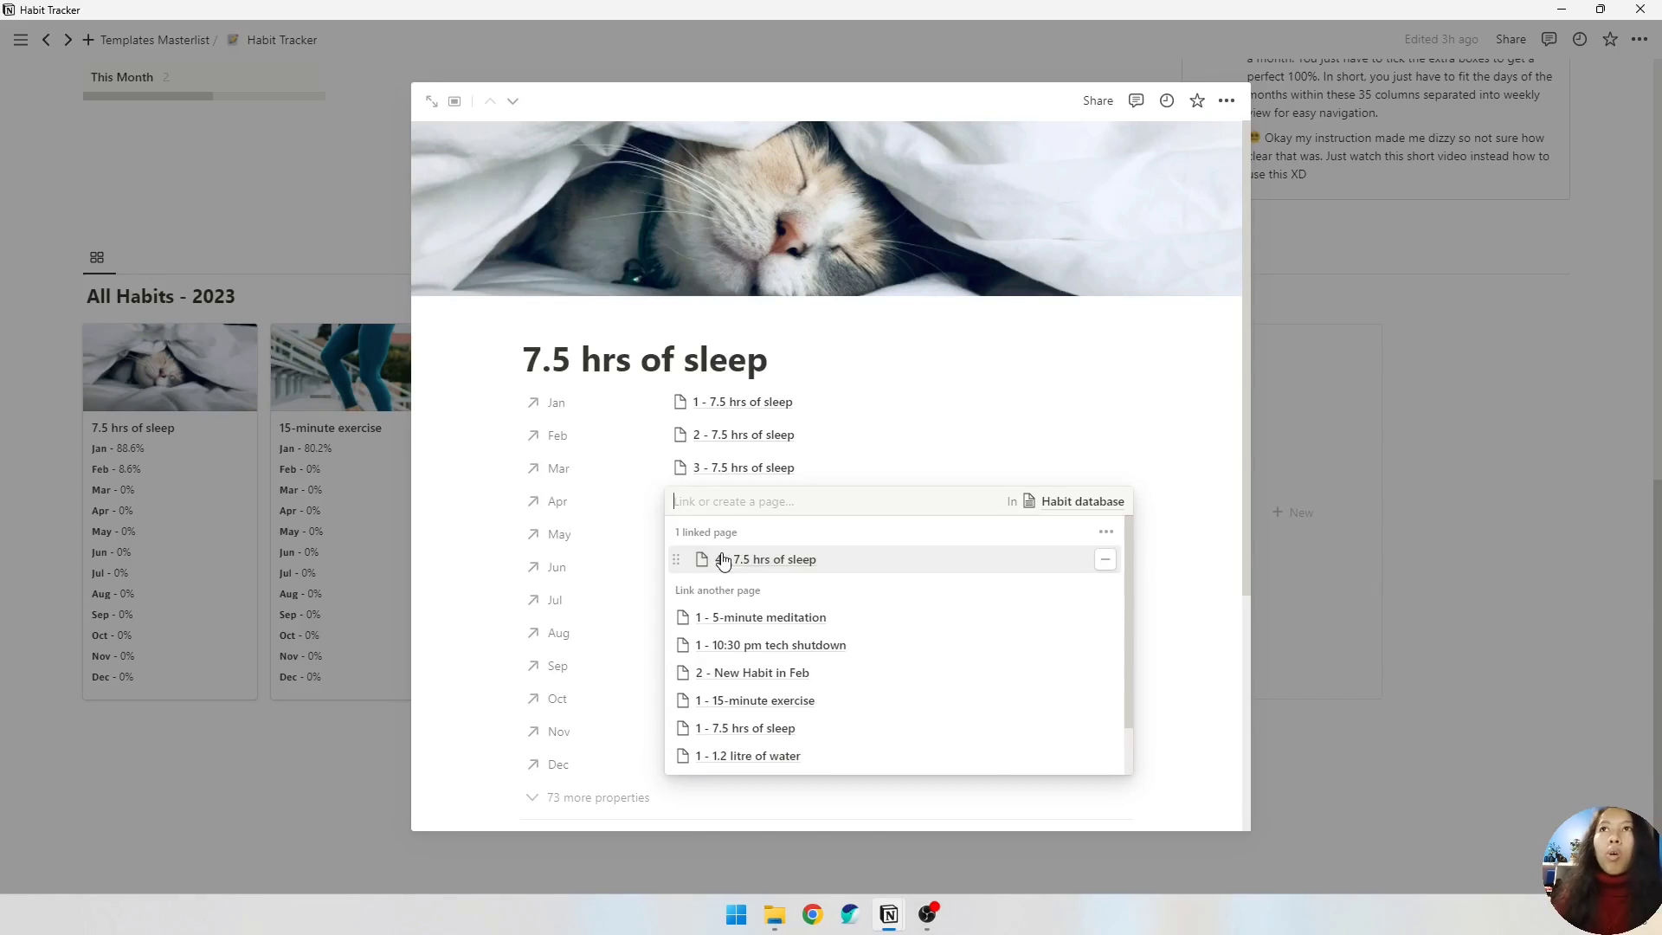
click(1102, 442)
click(153, 528)
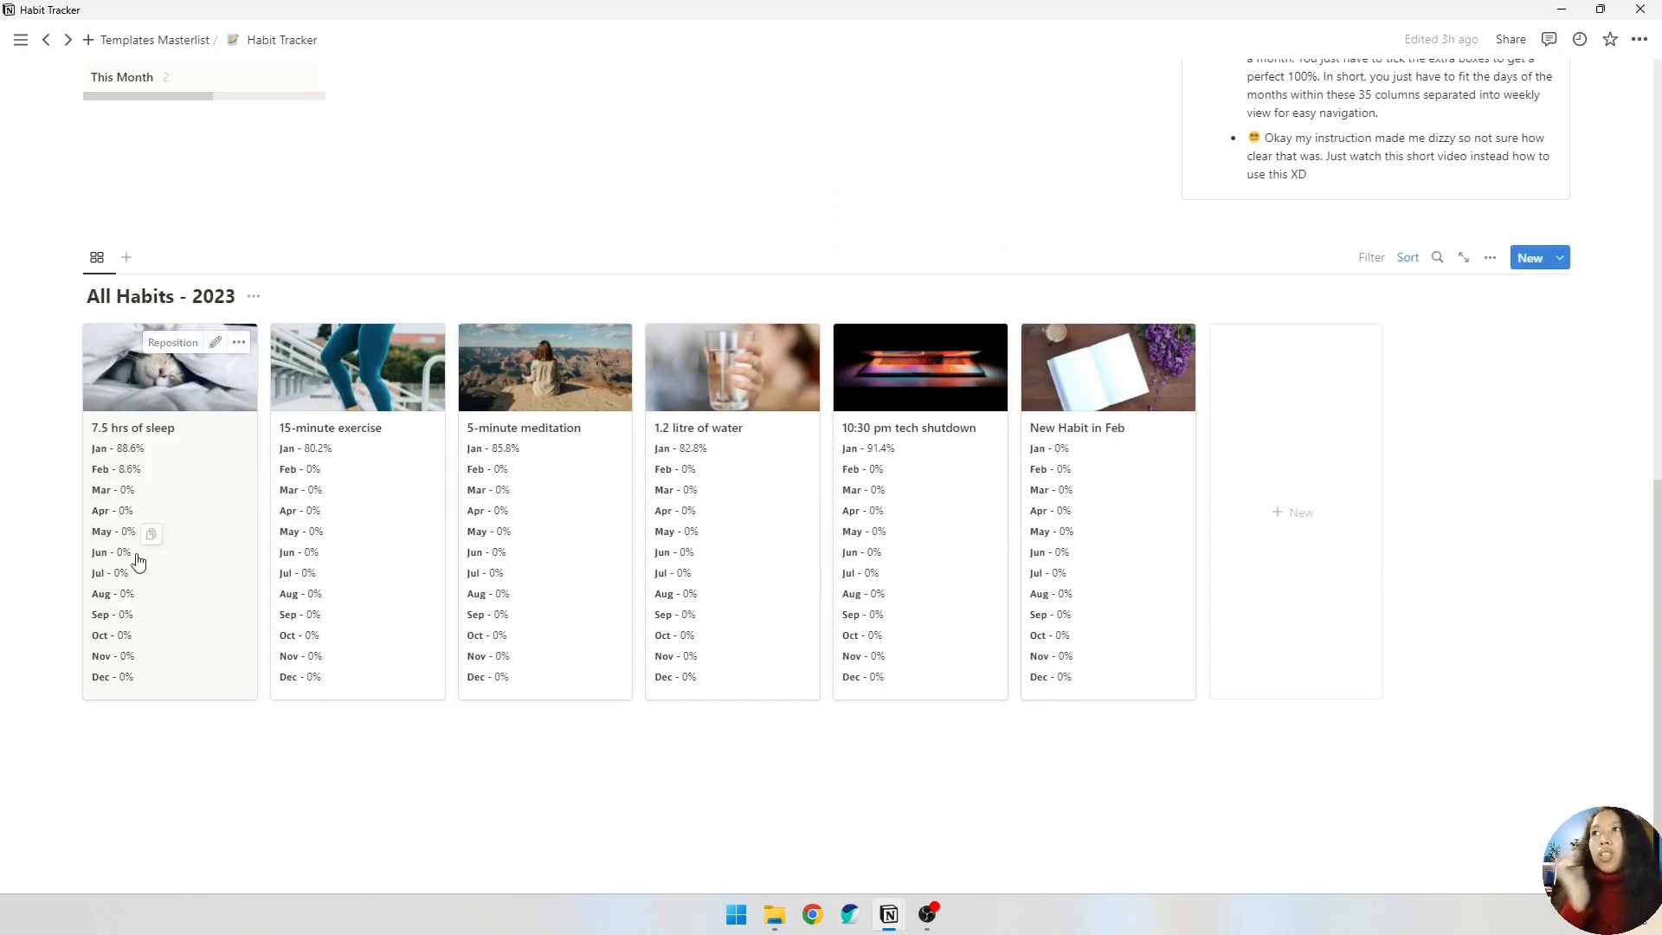
- Tick the last four days of week 1 for "4 - 7.5 hrs of sleep" and check its April total in the All Habits - 2023 gallery
scroll(814, 476, up, 3)
scroll(814, 476, up, 4)
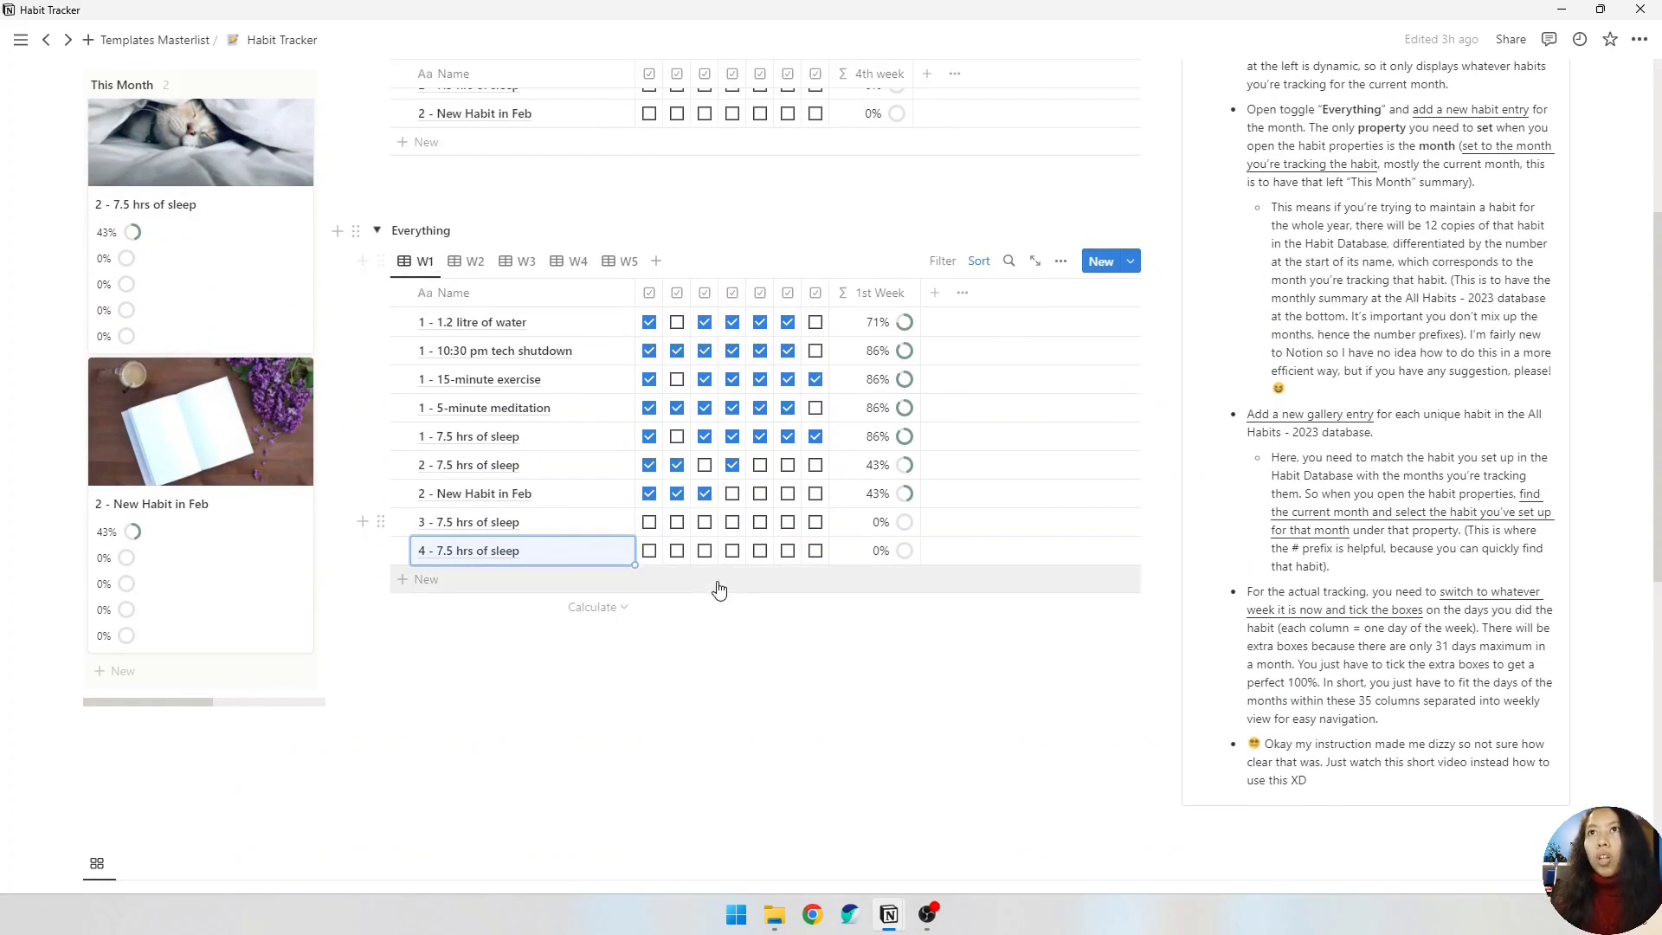
click(733, 550)
click(760, 550)
click(788, 551)
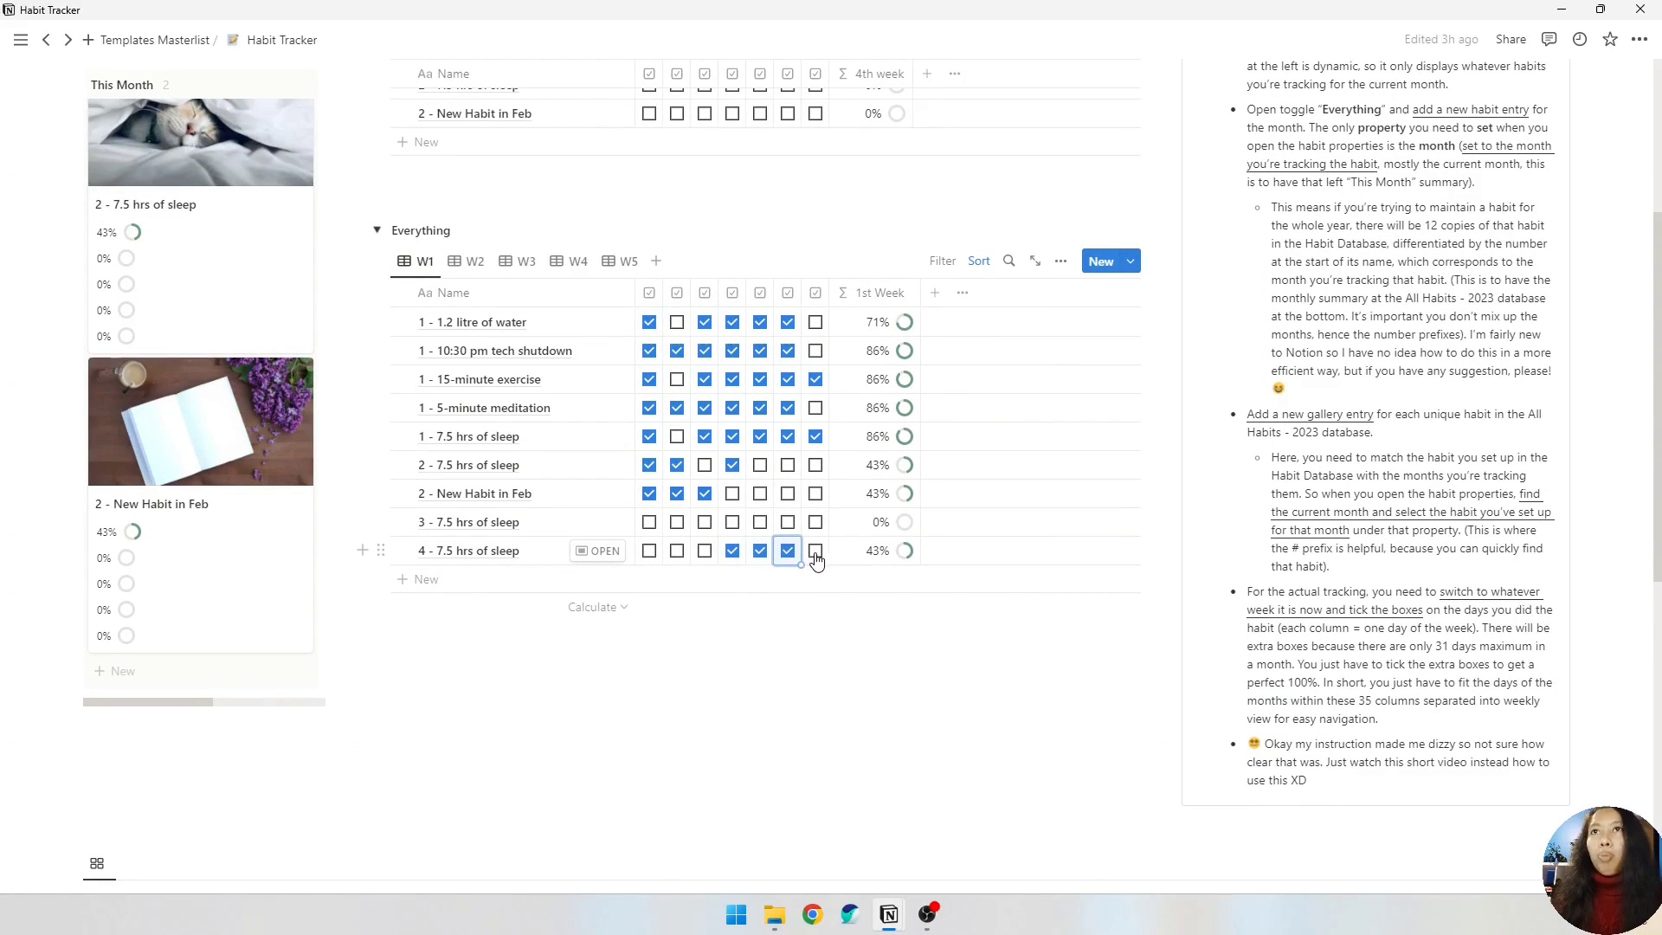
click(815, 550)
scroll(212, 338, up, 2)
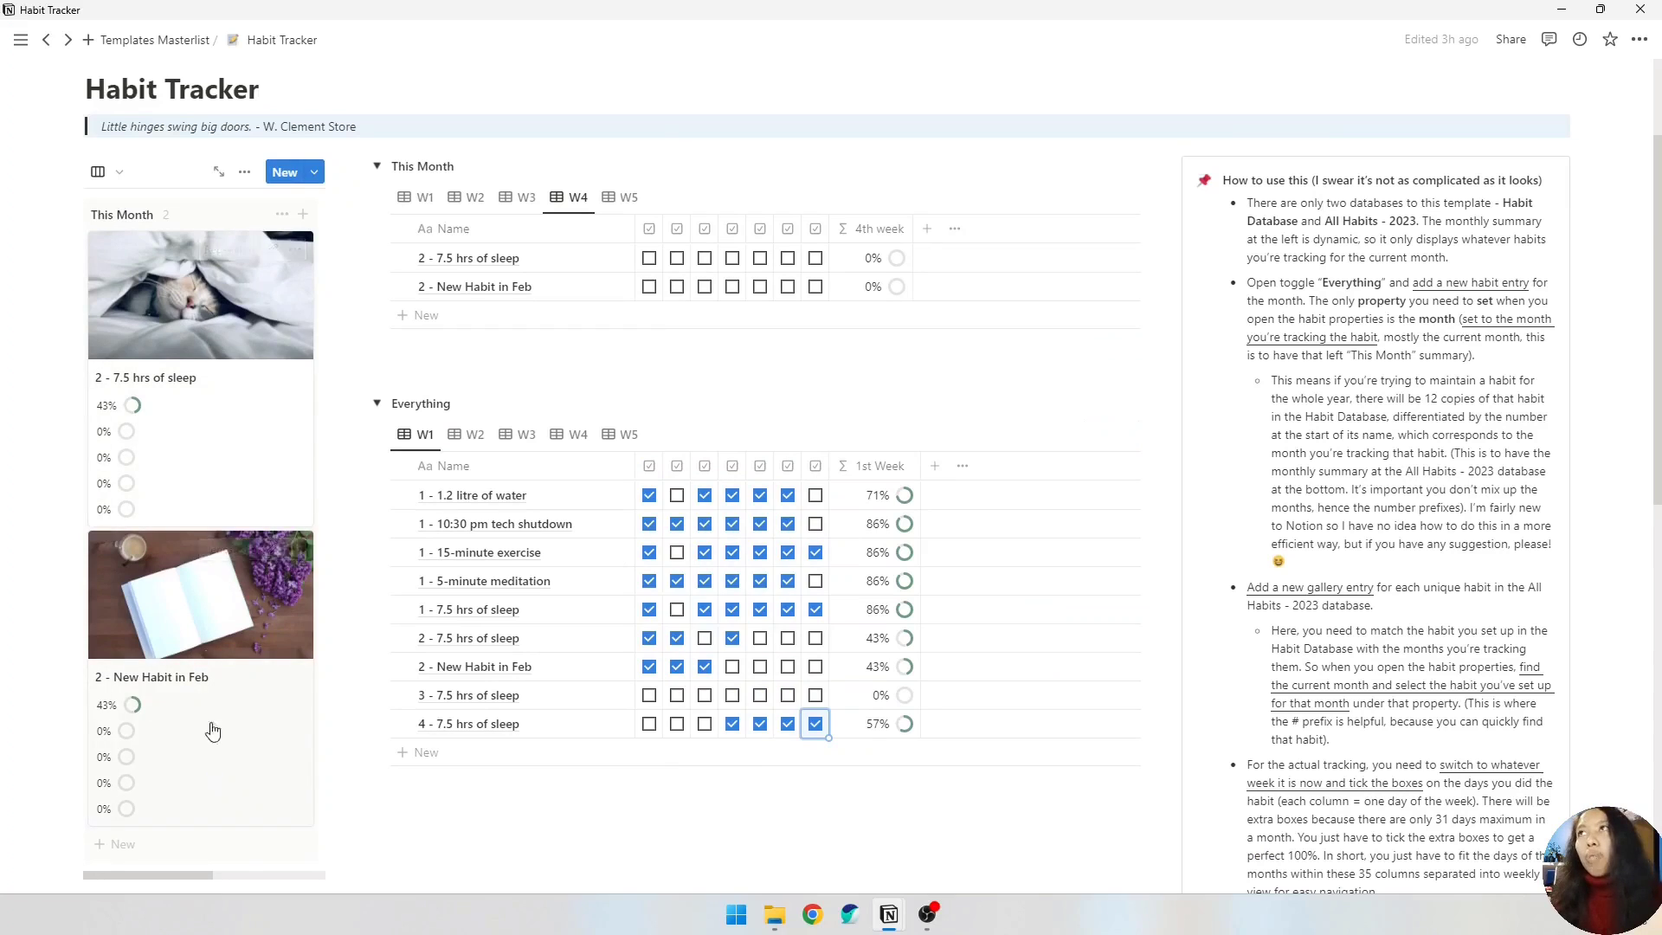
scroll(143, 211, down, 9)
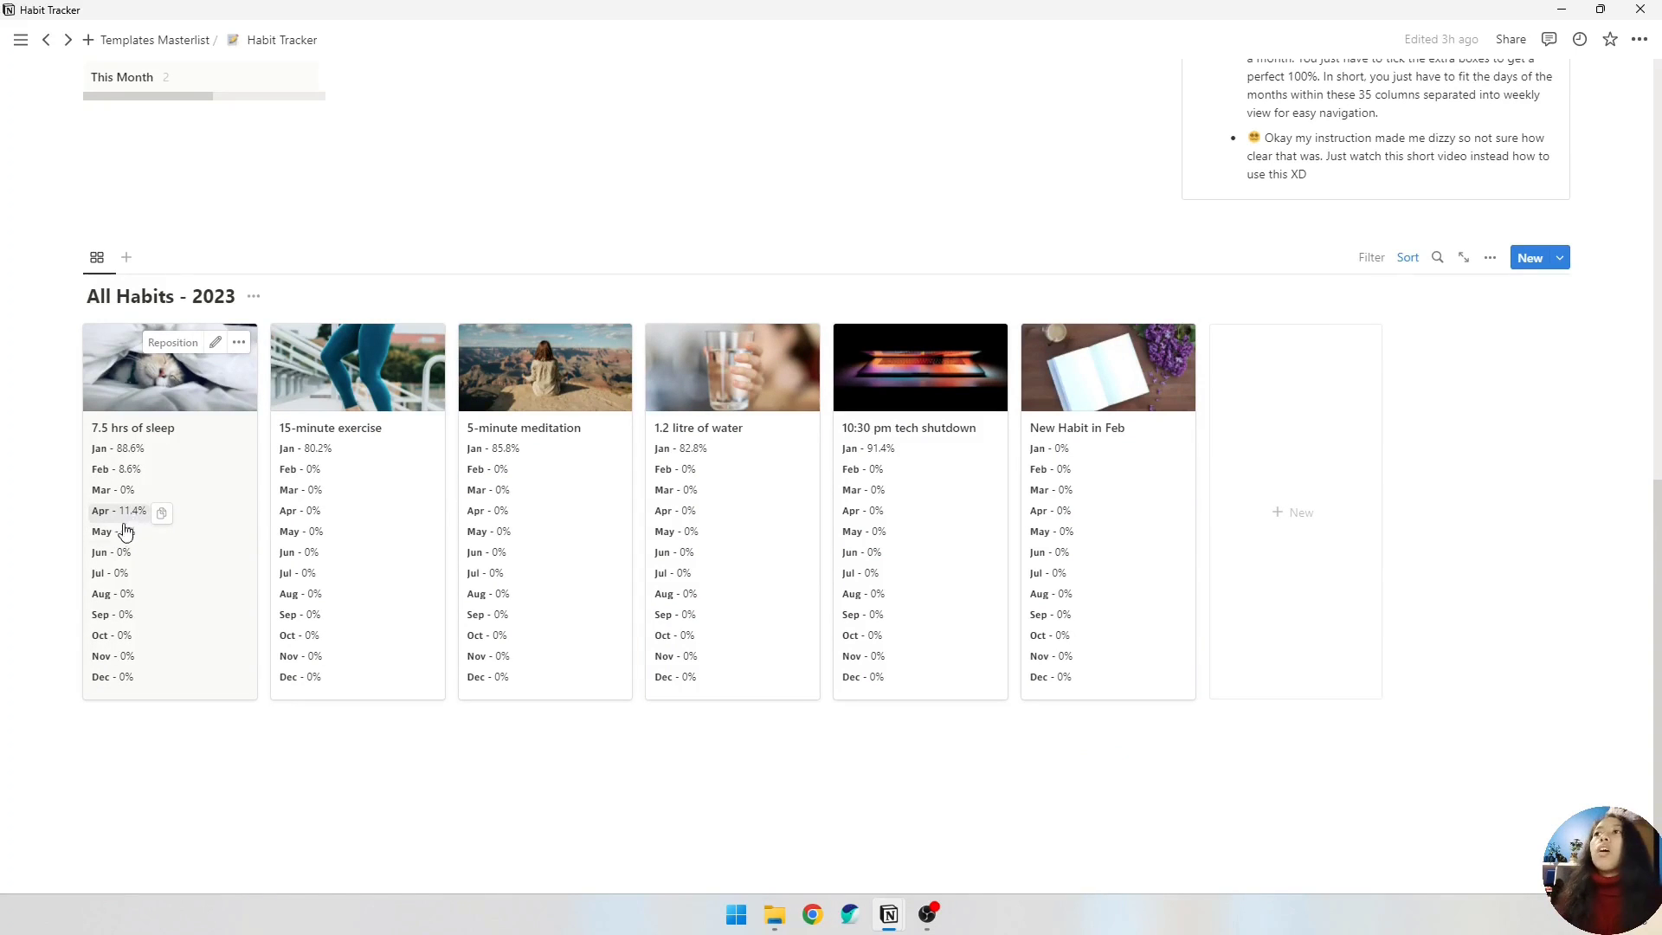
- Untick the last four days of week 1 for "4 - 7.5 hrs of sleep" and recheck the April total in the gallery
scroll(130, 526, up, 7)
click(815, 551)
click(816, 552)
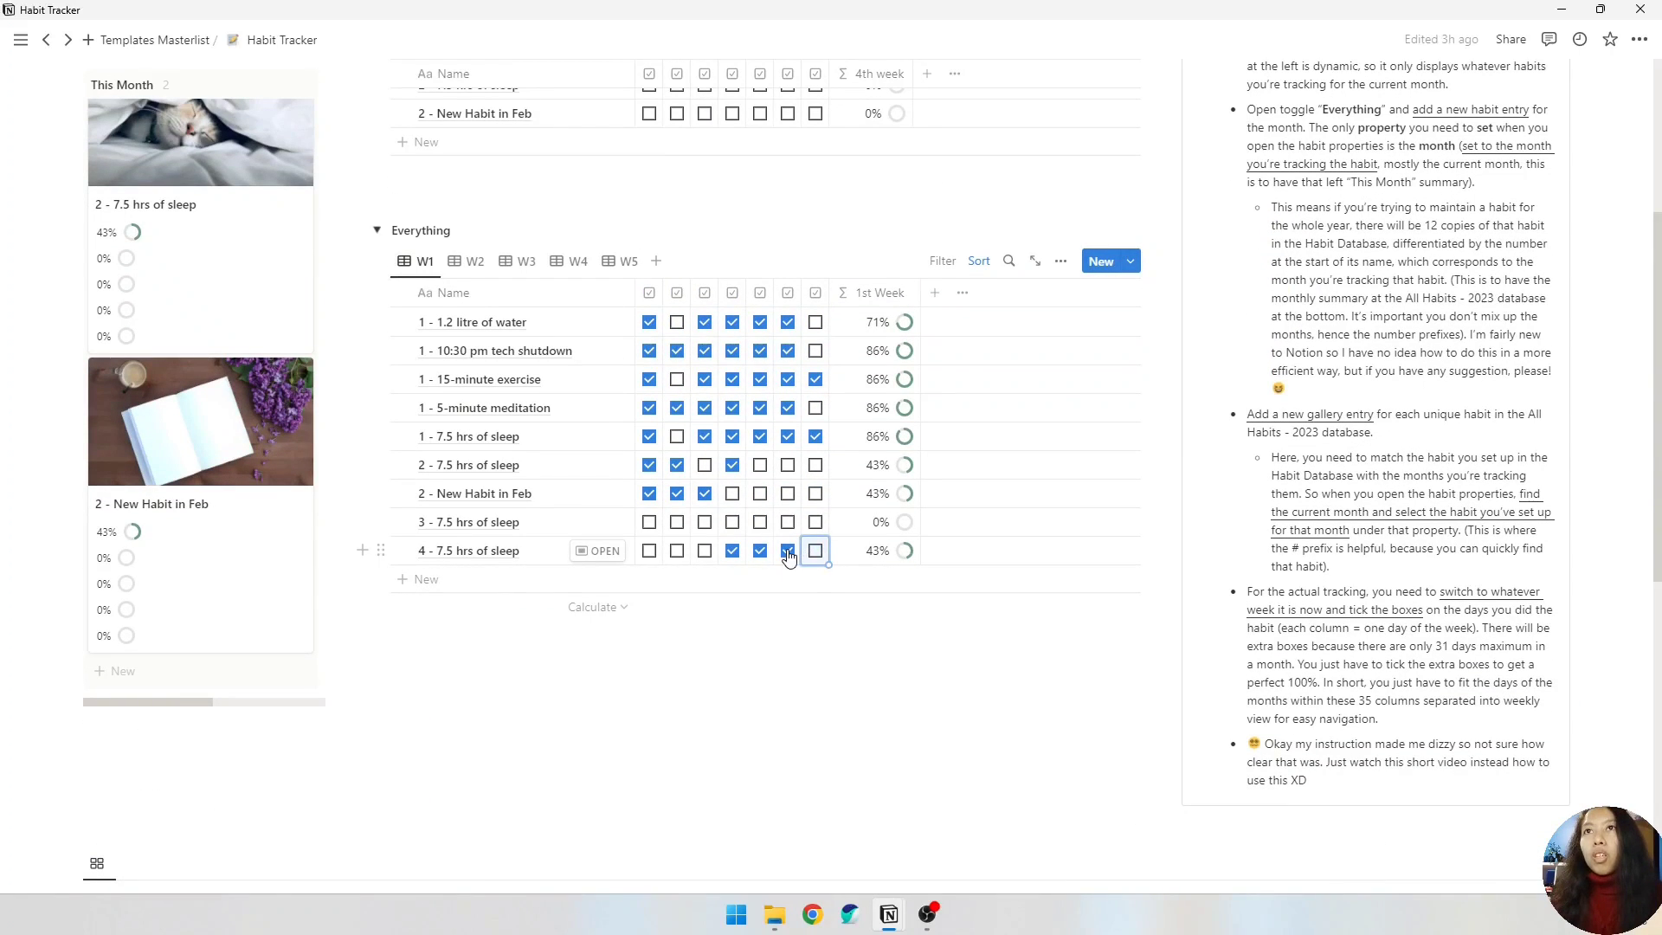
click(788, 551)
click(760, 551)
click(732, 551)
scroll(761, 695, down, 5)
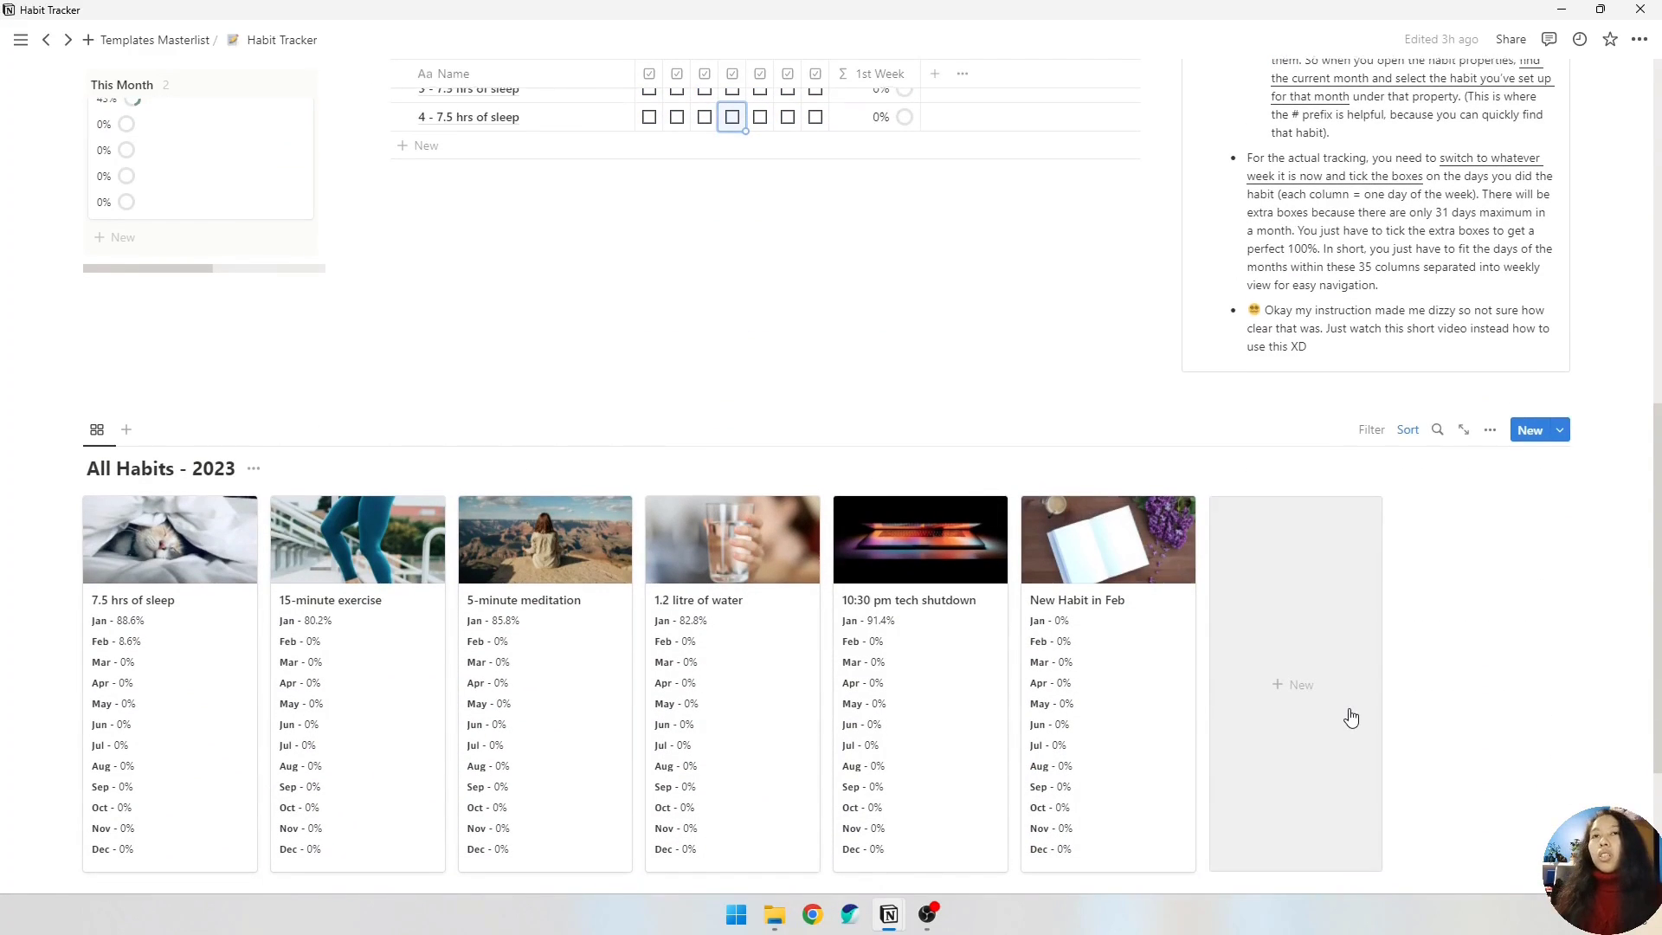
scroll(1351, 716, down, 1)
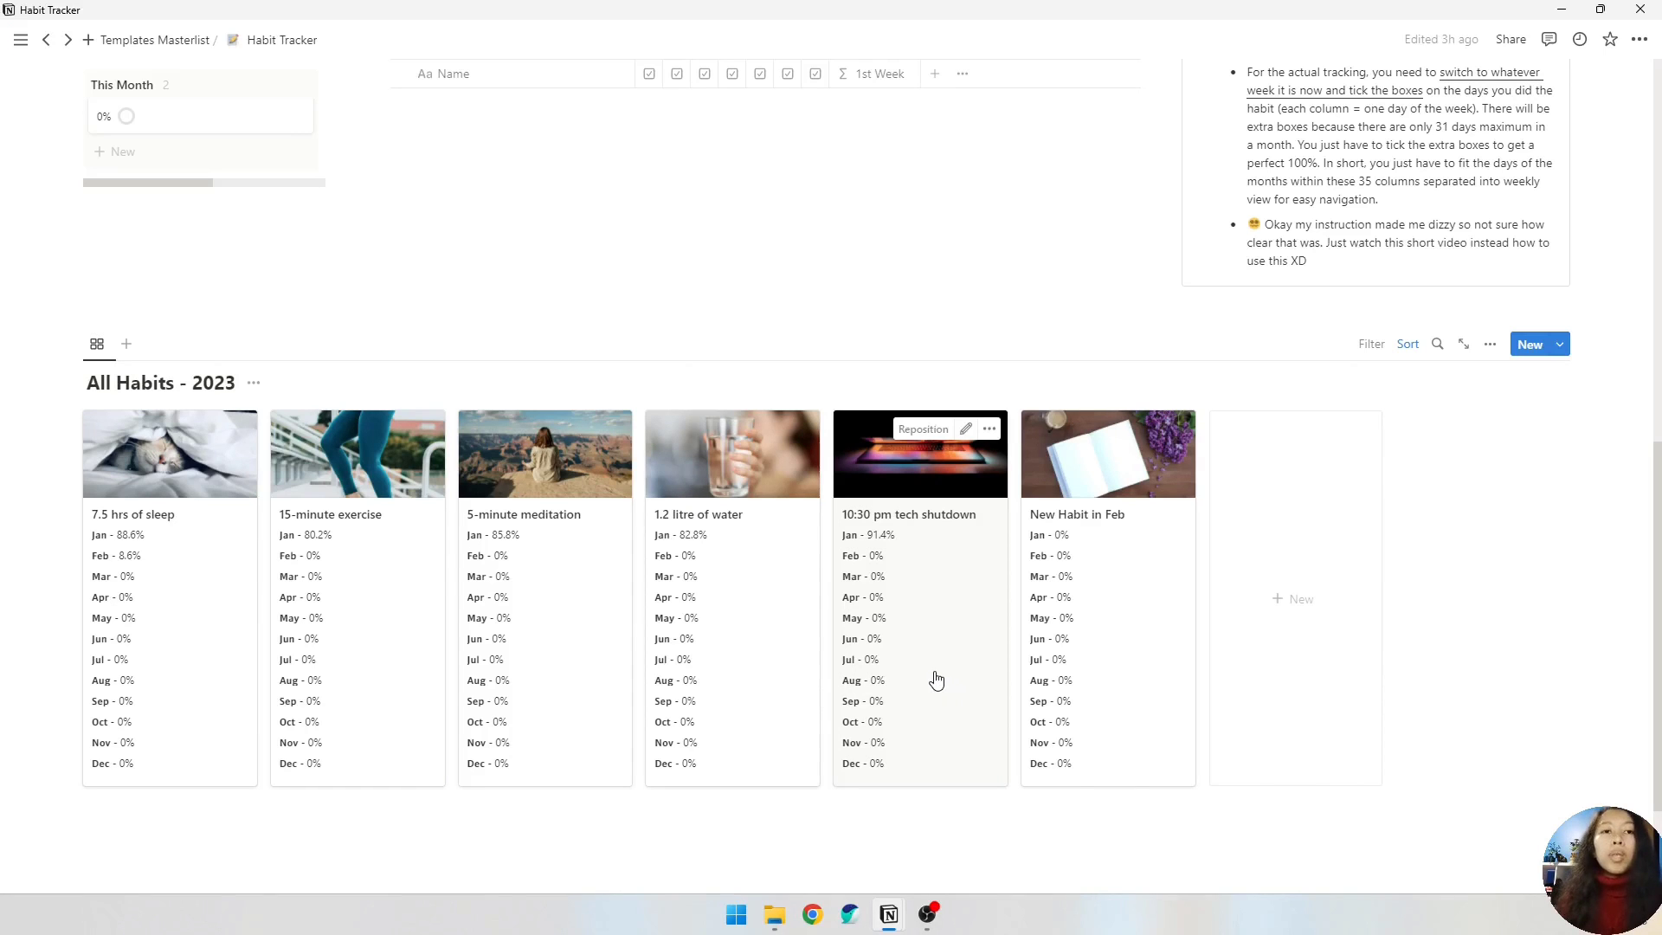
scroll(962, 692, up, 8)
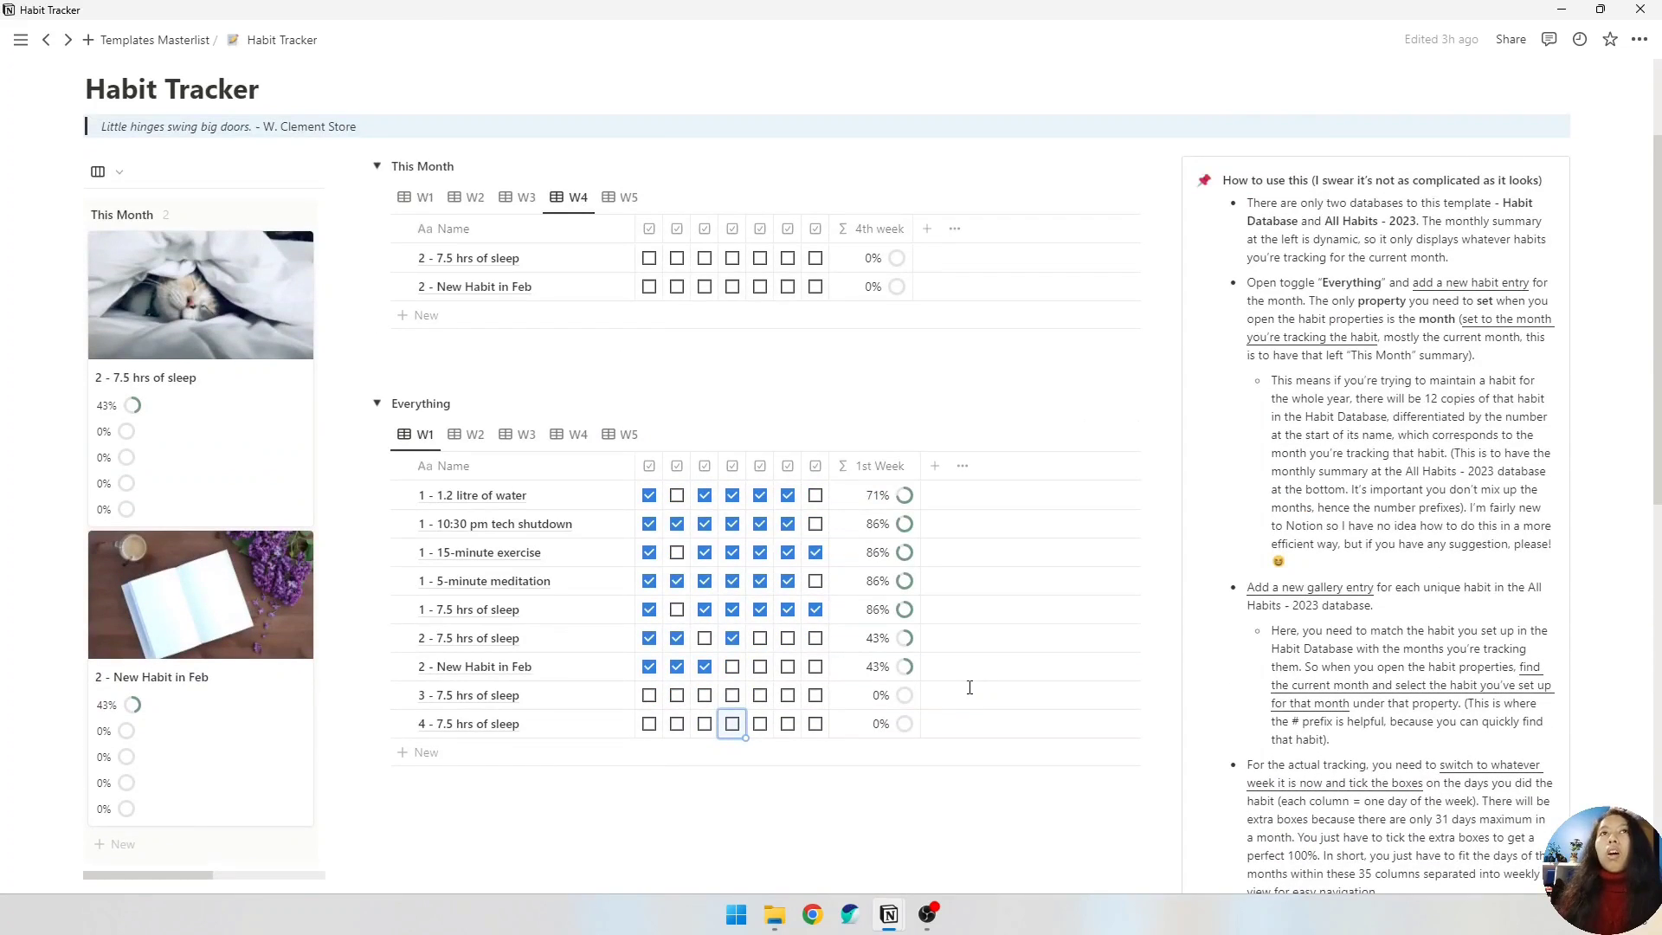
click(846, 835)
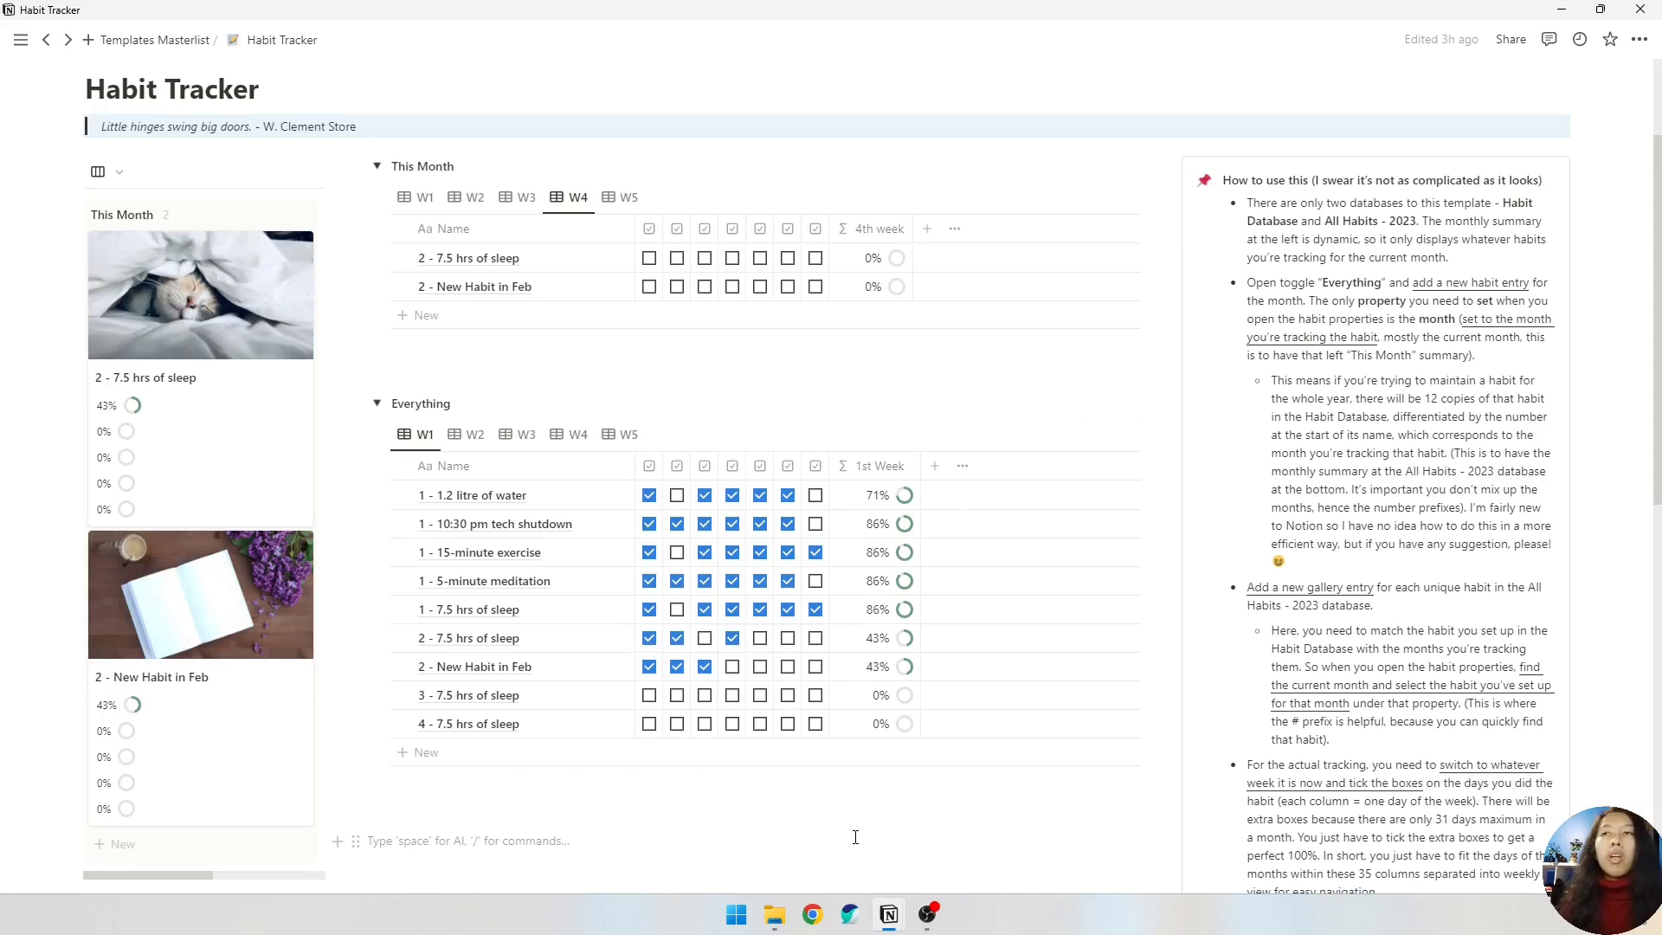
scroll(789, 805, up, 2)
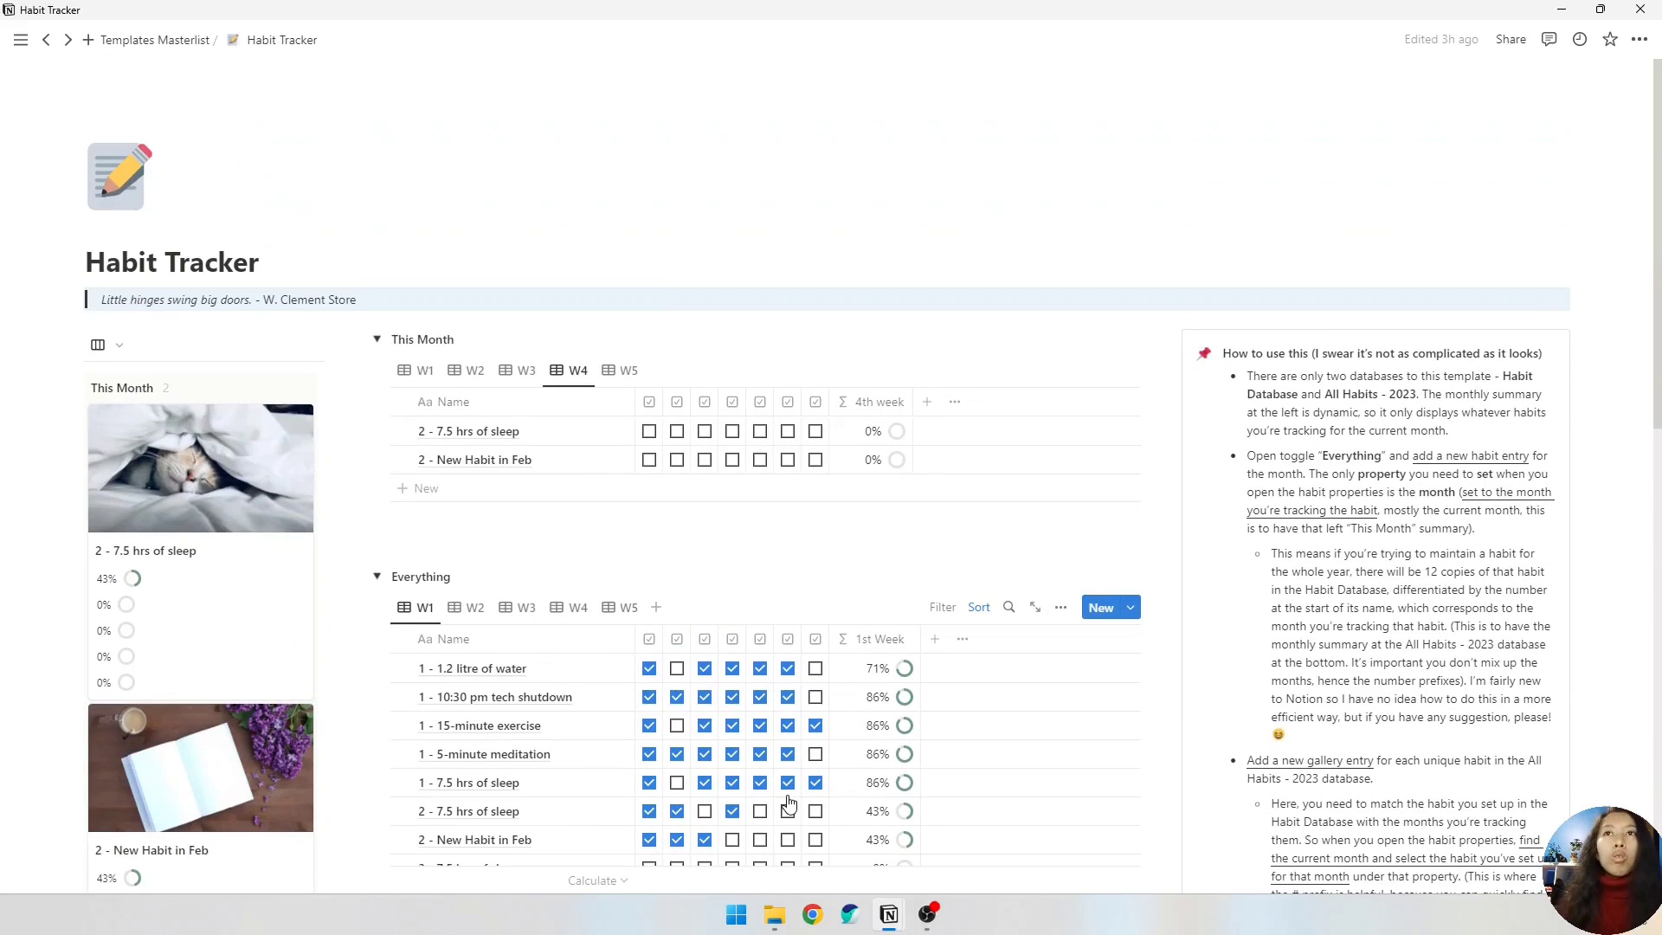